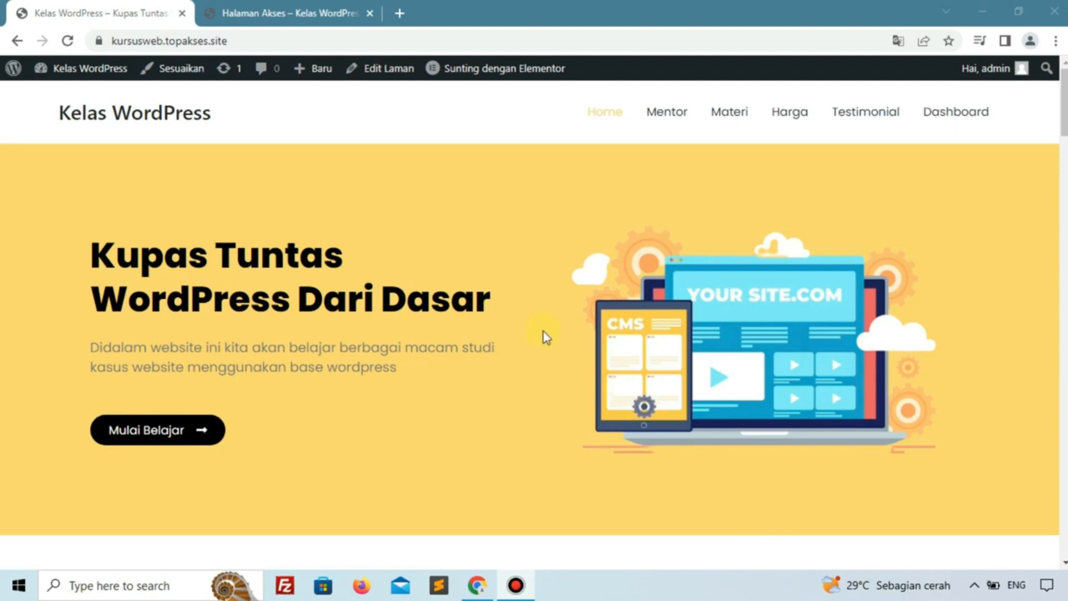
- Examine the Kelas WordPress home page's navigation menu and its hero section with the heading, description and Mulai Belajar button
{"action": "mouse_move", "coordinate": [42, 68]}
{"action": "scroll", "coordinate": [526, 190], "scroll_direction": "down", "scroll_amount": 8}
{"action": "scroll", "coordinate": [523, 190], "scroll_direction": "up", "scroll_amount": 8}
{"action": "left_click", "coordinate": [689, 129]}
{"action": "scroll", "coordinate": [716, 115], "scroll_direction": "up", "scroll_amount": 8}
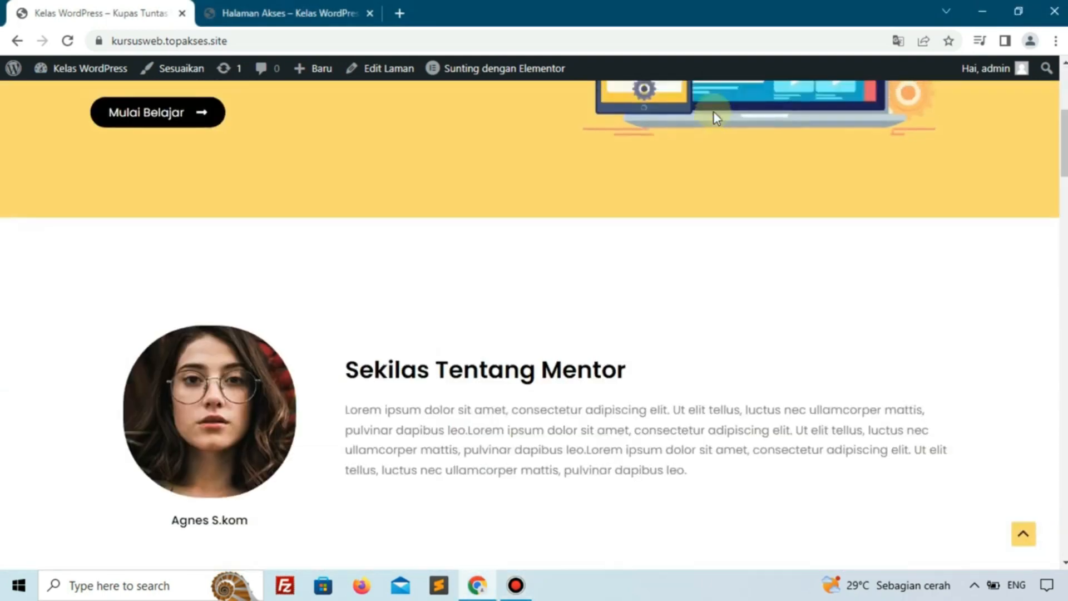
{"action": "left_click", "coordinate": [716, 114]}
{"action": "scroll", "coordinate": [716, 111], "scroll_direction": "up", "scroll_amount": 8}
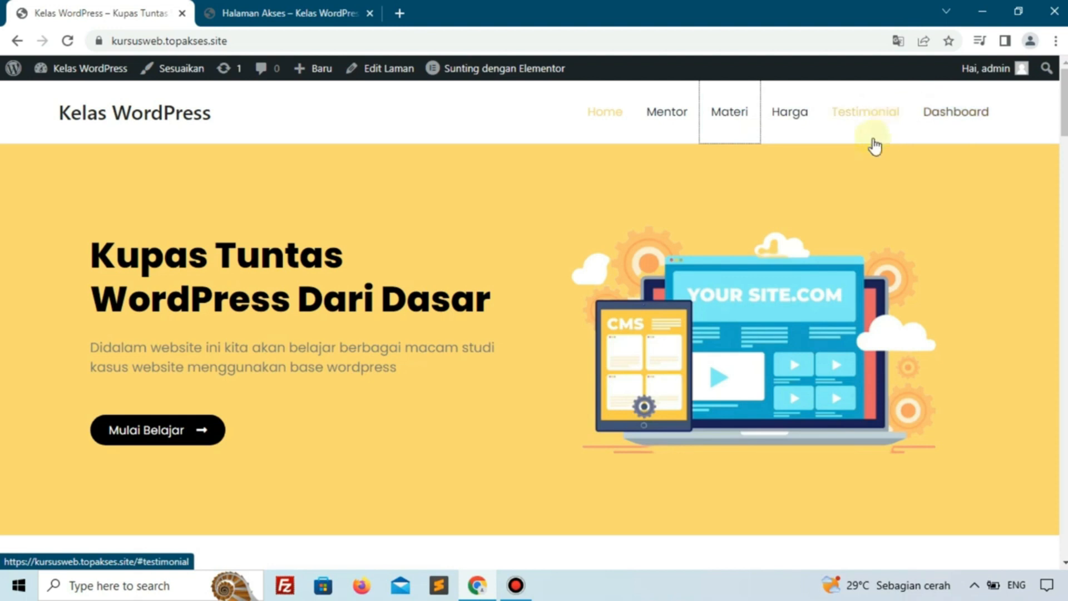
{"action": "left_click", "coordinate": [311, 256]}
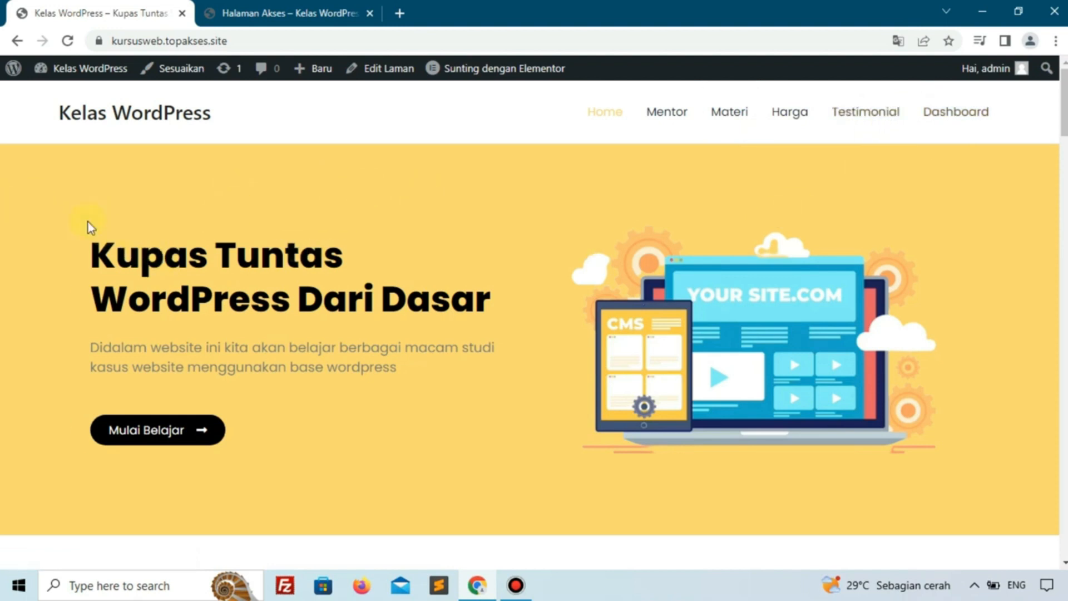
{"action": "left_click_drag", "start_coordinate": [84, 231], "coordinate": [150, 367]}
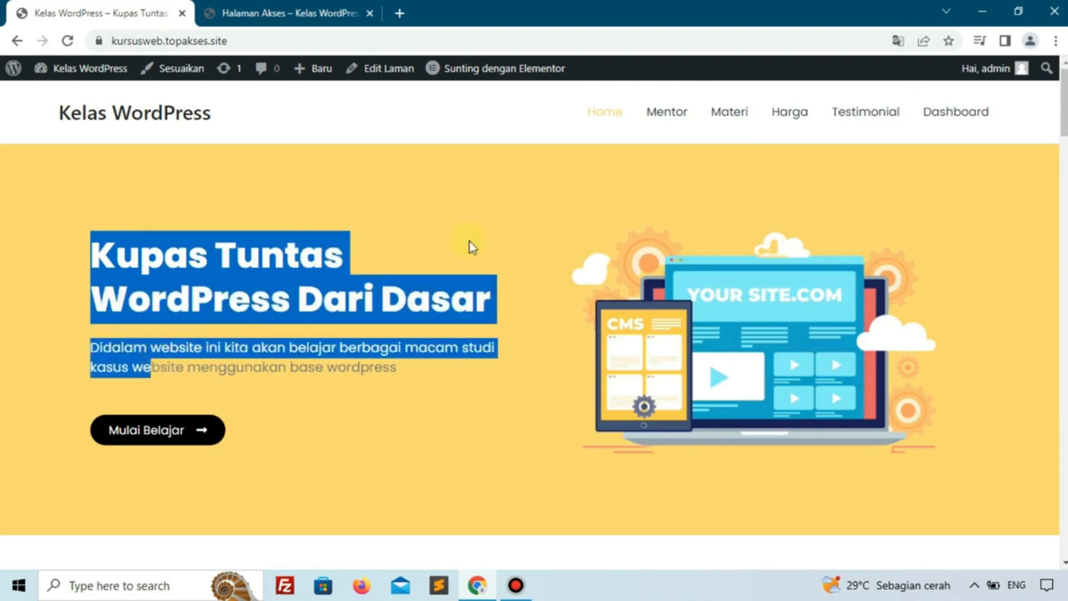
{"action": "left_click", "coordinate": [678, 119]}
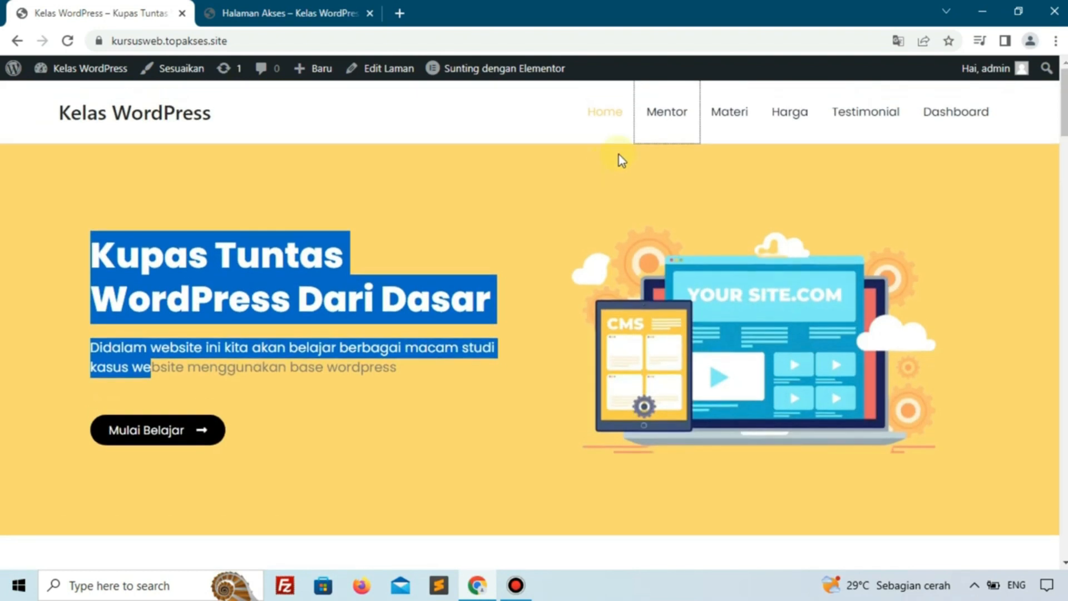
- Examine the course cards in the "Apa Yang Akan Dipelajar ?" section of the home page
{"action": "scroll", "coordinate": [423, 257], "scroll_direction": "down", "scroll_amount": 10}
{"action": "scroll", "coordinate": [422, 259], "scroll_direction": "down", "scroll_amount": 1}
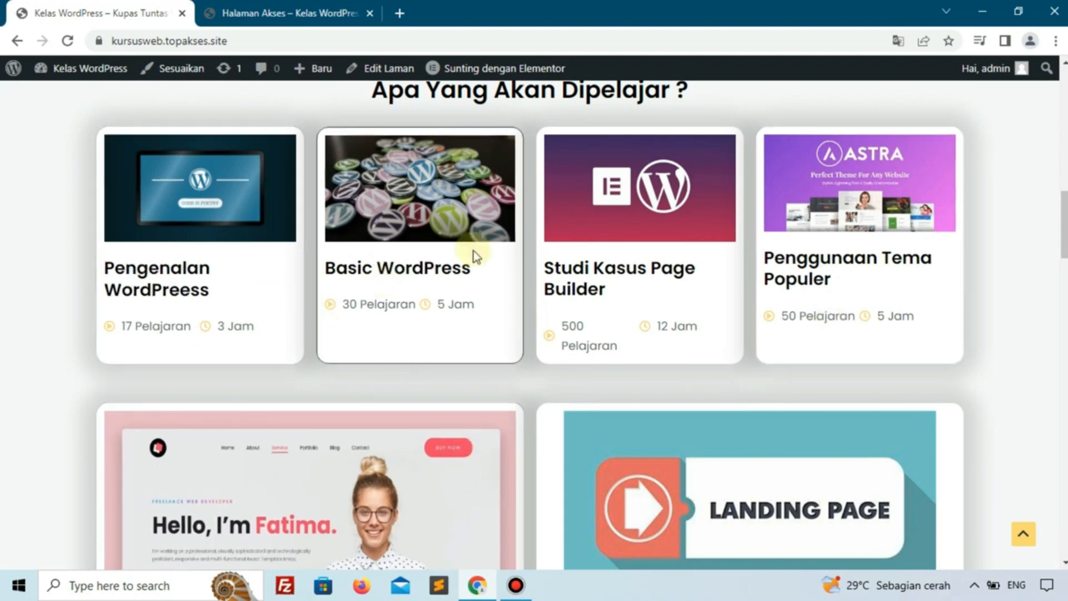
{"action": "scroll", "coordinate": [722, 328], "scroll_direction": "down", "scroll_amount": 3}
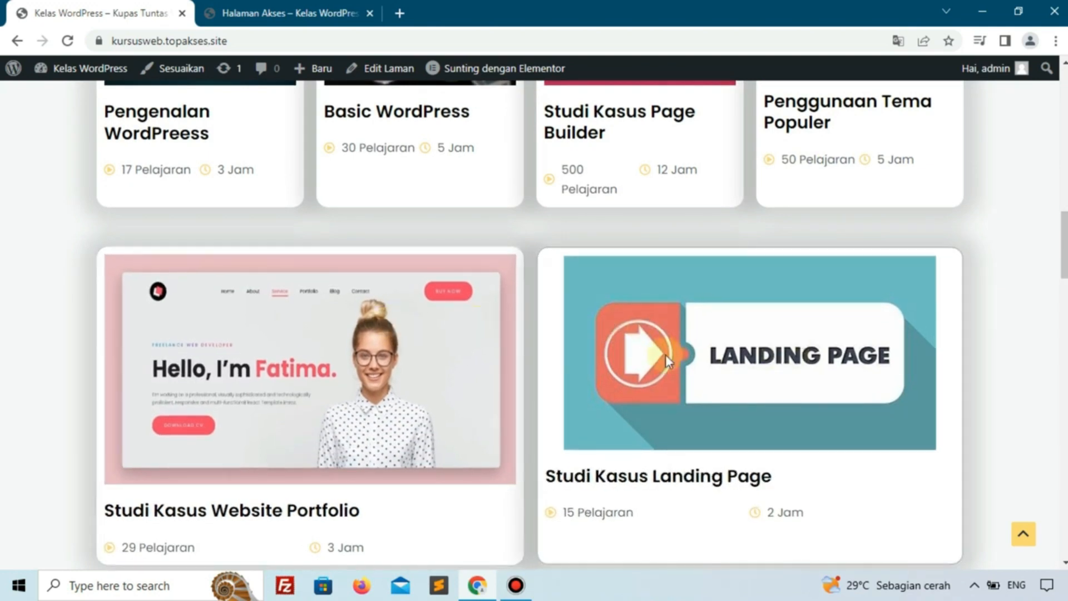
{"action": "scroll", "coordinate": [463, 316], "scroll_direction": "down", "scroll_amount": 6}
{"action": "scroll", "coordinate": [463, 316], "scroll_direction": "down", "scroll_amount": 3}
{"action": "scroll", "coordinate": [463, 316], "scroll_direction": "up", "scroll_amount": 2}
{"action": "scroll", "coordinate": [464, 317], "scroll_direction": "up", "scroll_amount": 2}
{"action": "scroll", "coordinate": [466, 320], "scroll_direction": "down", "scroll_amount": 5}
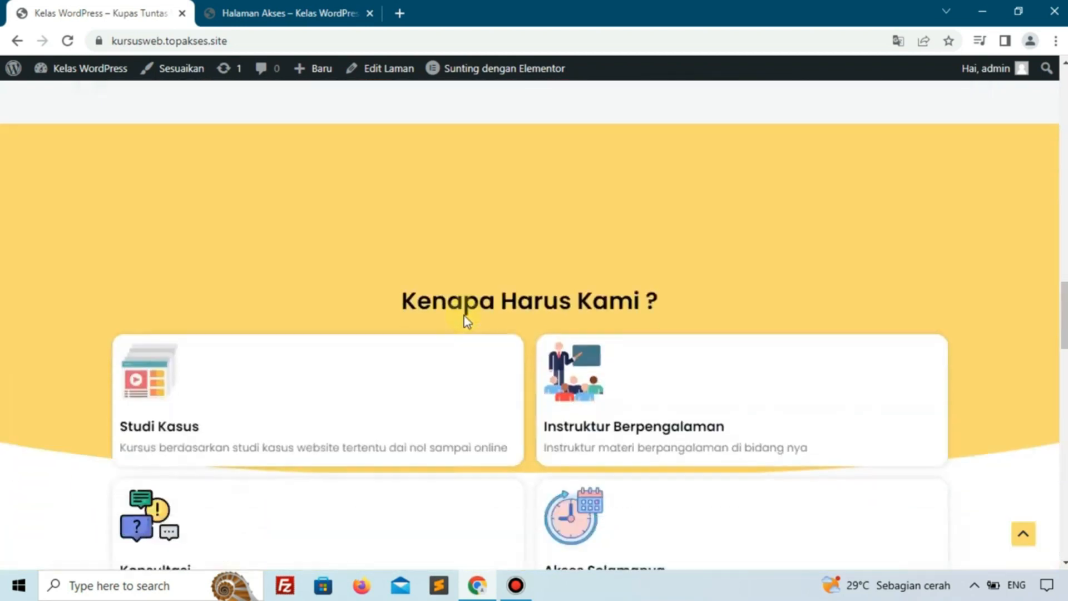
- Examine the advantage cards in the "Kenapa Harus Kami ?" section of the home page
{"action": "left_click_drag", "start_coordinate": [161, 260], "coordinate": [836, 245]}
{"action": "left_click", "coordinate": [839, 247]}
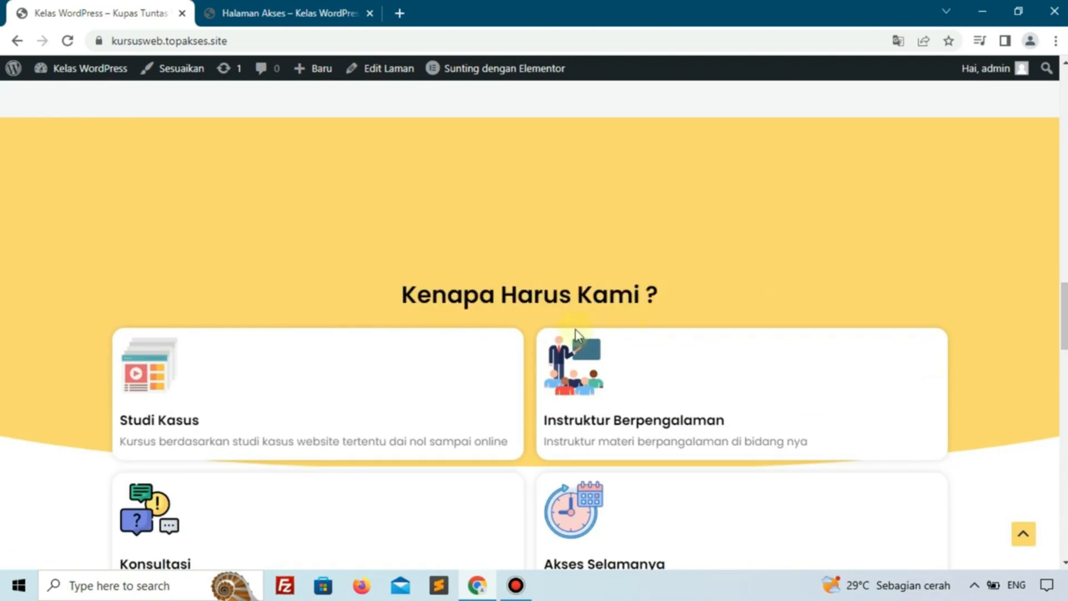
{"action": "scroll", "coordinate": [392, 323], "scroll_direction": "down", "scroll_amount": 3}
{"action": "scroll", "coordinate": [467, 286], "scroll_direction": "down", "scroll_amount": 10}
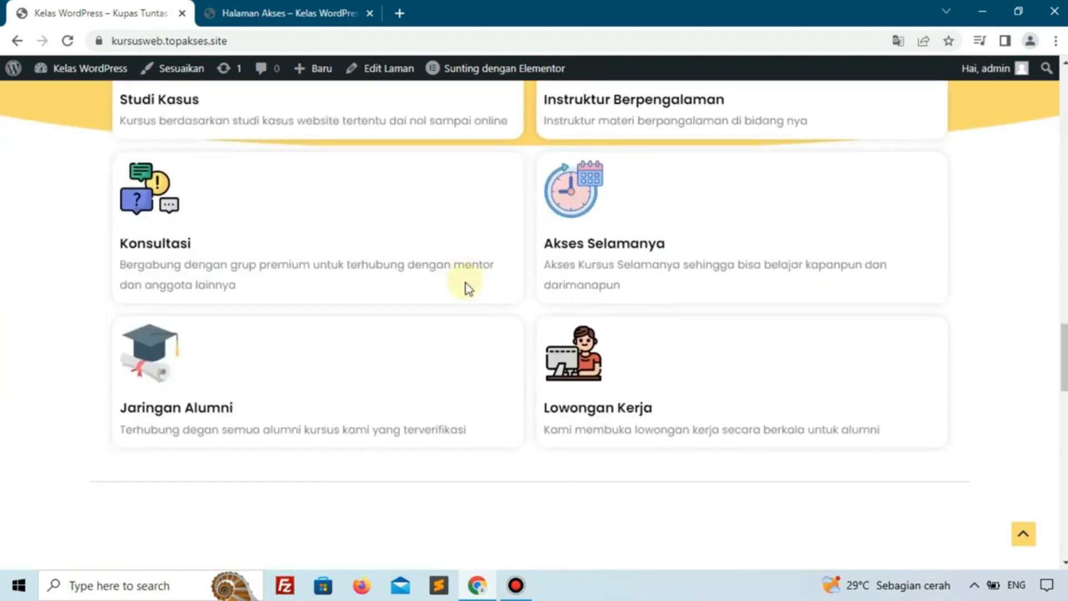
{"action": "left_click_drag", "start_coordinate": [396, 204], "coordinate": [661, 201]}
{"action": "left_click", "coordinate": [664, 196]}
- Examine the "Ambil Course Sekarang" pricing table and its registration button, plus the "Simak Kata Alumni" testimonials and the footer
{"action": "scroll", "coordinate": [663, 196], "scroll_direction": "down", "scroll_amount": 6}
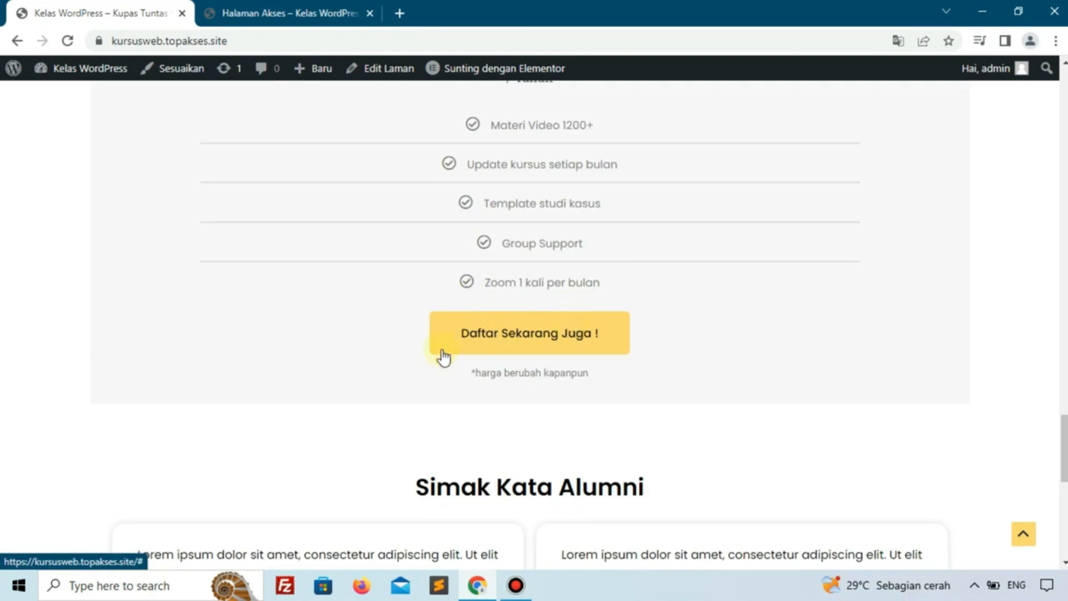
{"action": "scroll", "coordinate": [650, 291], "scroll_direction": "down", "scroll_amount": 6}
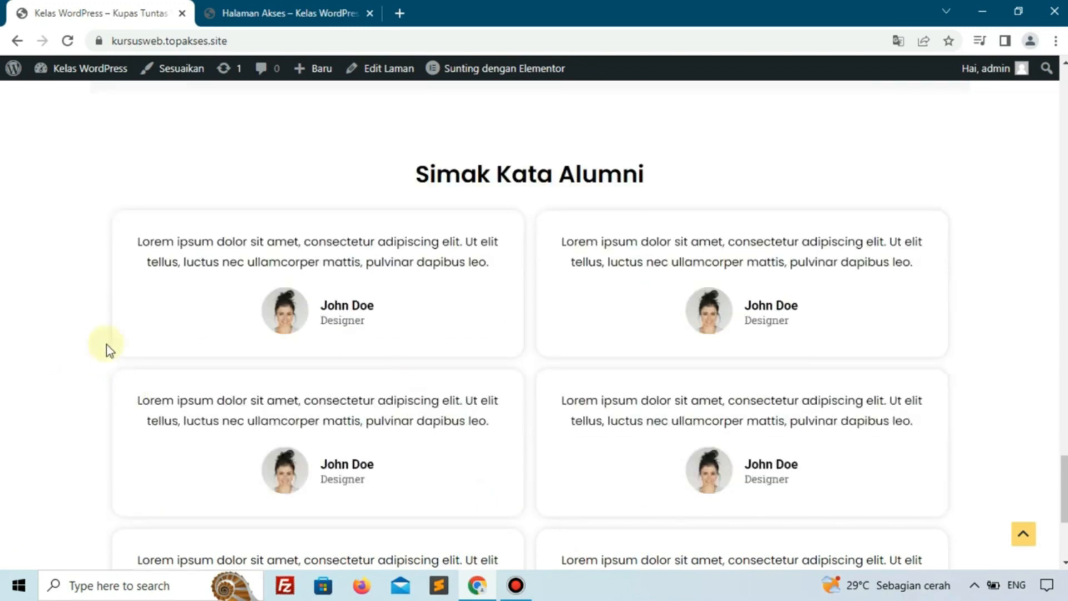
{"action": "scroll", "coordinate": [124, 346], "scroll_direction": "down", "scroll_amount": 4}
{"action": "scroll", "coordinate": [452, 380], "scroll_direction": "up", "scroll_amount": 15}
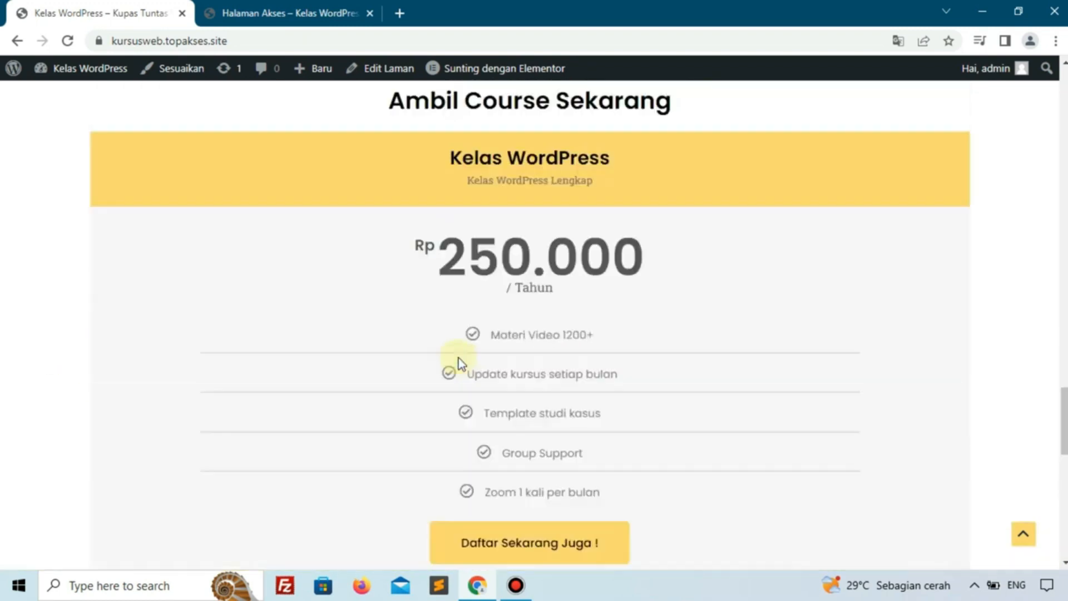
{"action": "scroll", "coordinate": [462, 357], "scroll_direction": "down", "scroll_amount": 15}
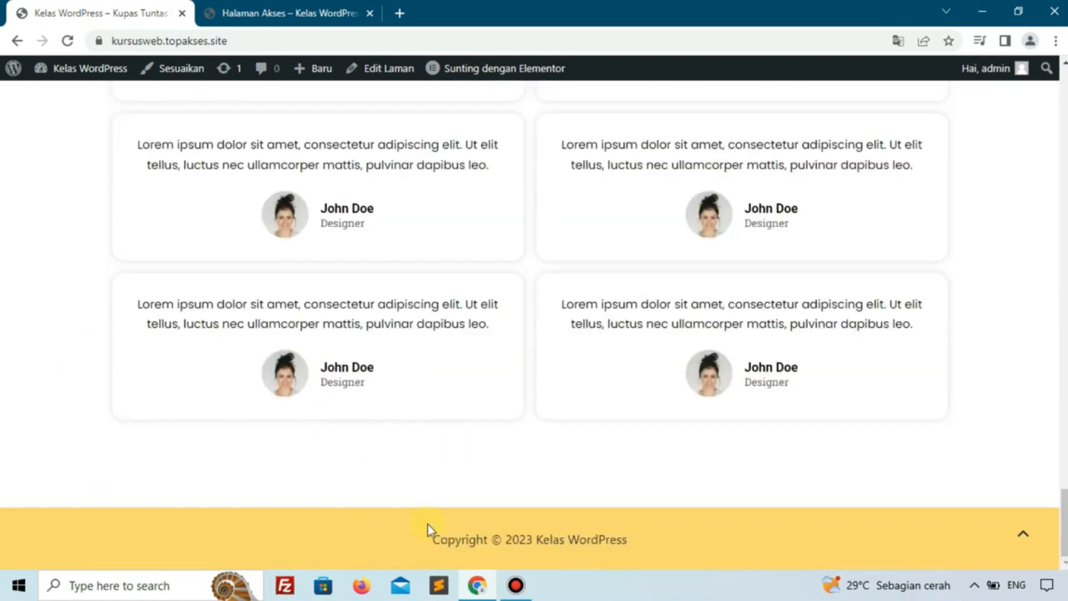
{"action": "scroll", "coordinate": [617, 483], "scroll_direction": "up", "scroll_amount": 11}
{"action": "scroll", "coordinate": [623, 480], "scroll_direction": "up", "scroll_amount": 2}
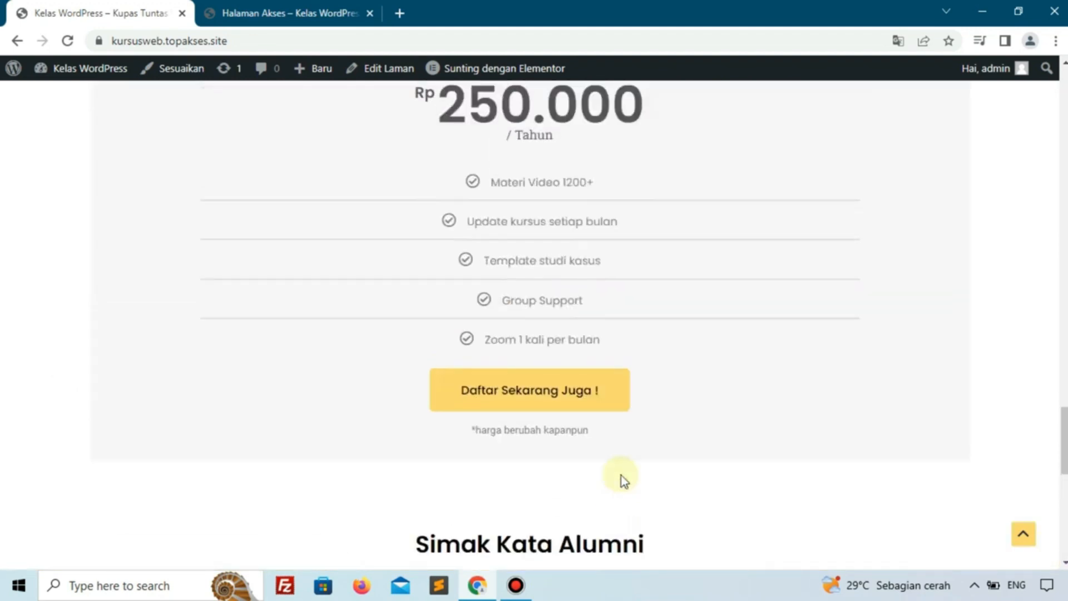
{"action": "scroll", "coordinate": [620, 481], "scroll_direction": "up", "scroll_amount": 1}
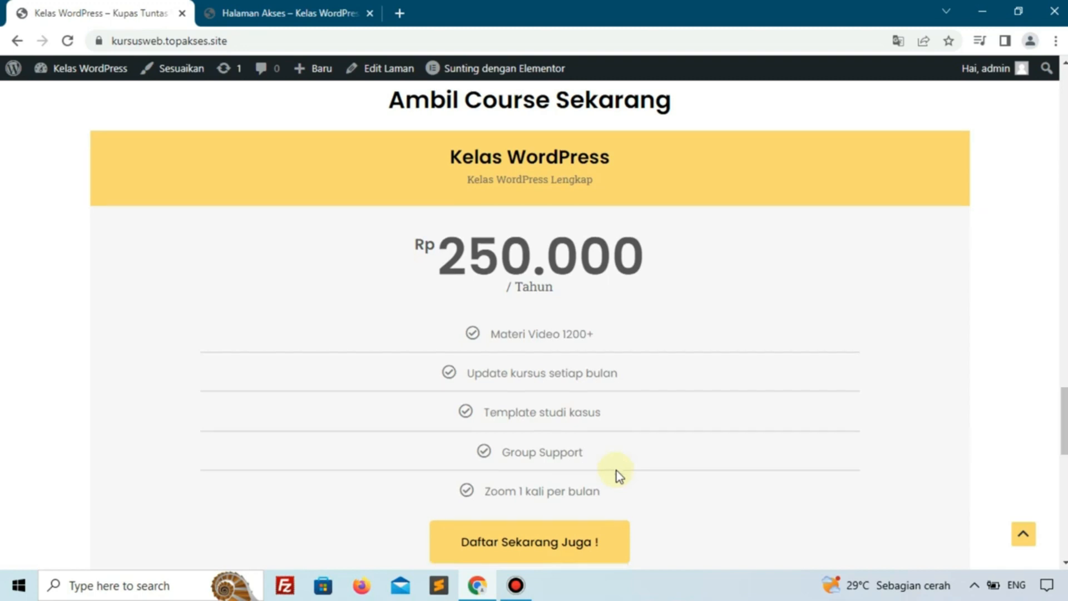
{"action": "scroll", "coordinate": [616, 471], "scroll_direction": "down", "scroll_amount": 1}
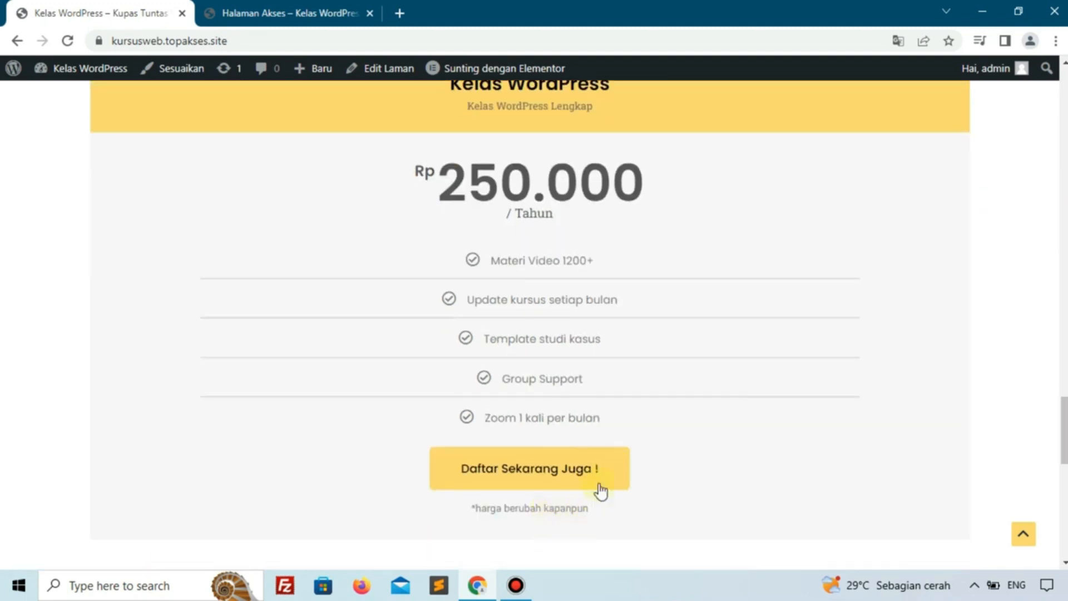
{"action": "scroll", "coordinate": [648, 422], "scroll_direction": "up", "scroll_amount": 1}
{"action": "scroll", "coordinate": [649, 422], "scroll_direction": "up", "scroll_amount": 13}
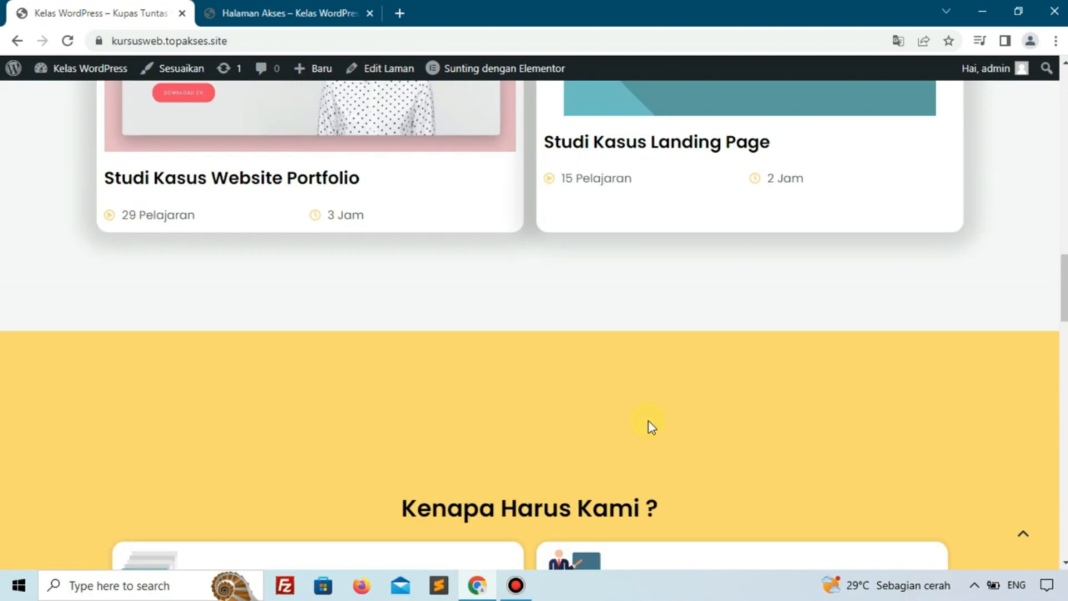
{"action": "scroll", "coordinate": [648, 421], "scroll_direction": "down", "scroll_amount": 19}
{"action": "scroll", "coordinate": [492, 211], "scroll_direction": "up", "scroll_amount": 3}
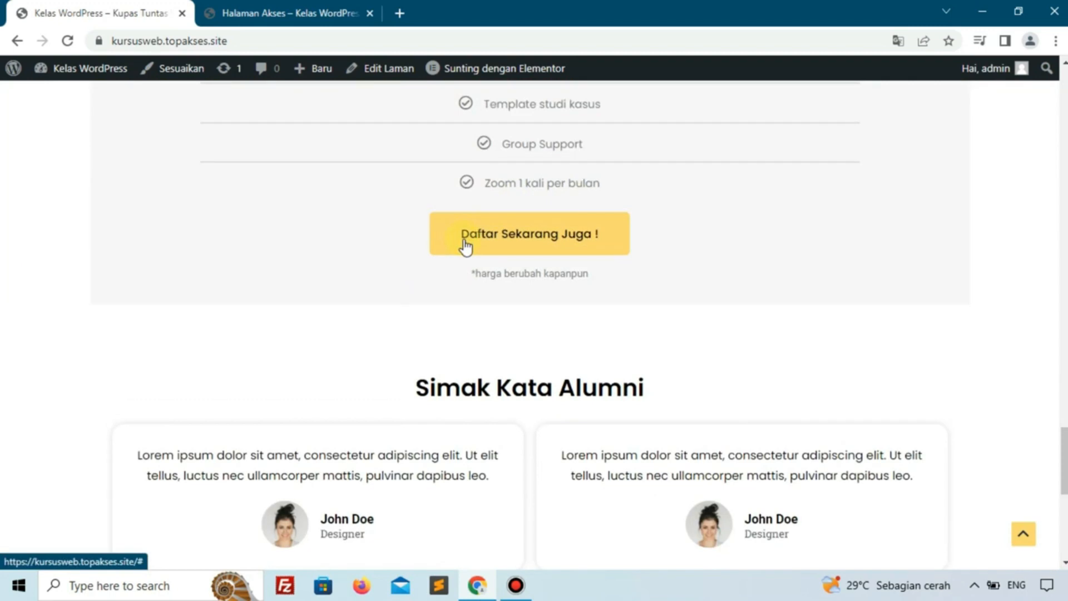
{"action": "scroll", "coordinate": [412, 249], "scroll_direction": "up", "scroll_amount": 10}
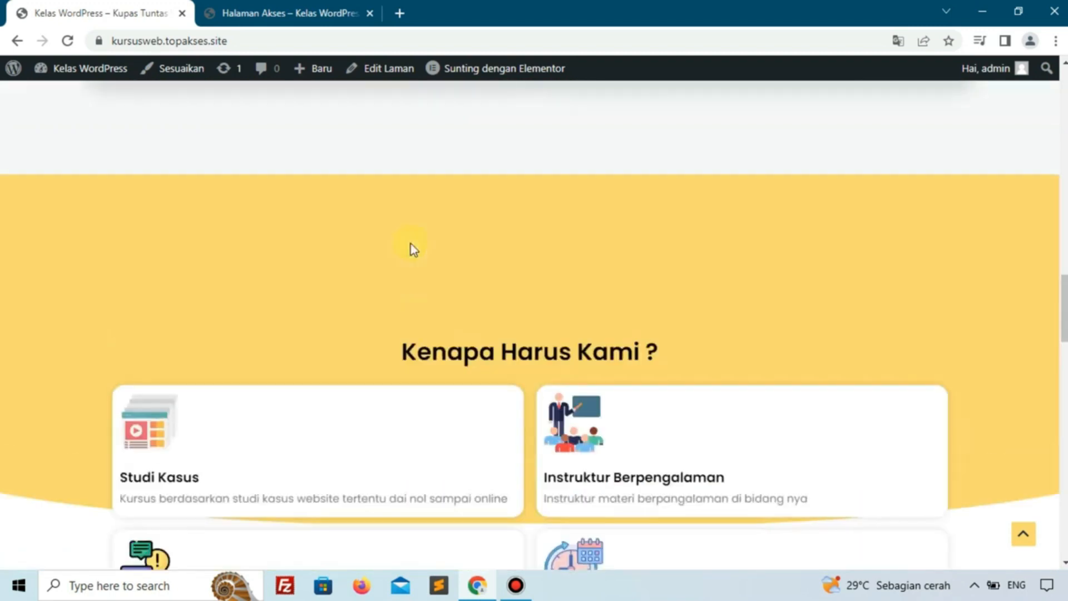
{"action": "scroll", "coordinate": [412, 249], "scroll_direction": "up", "scroll_amount": 10}
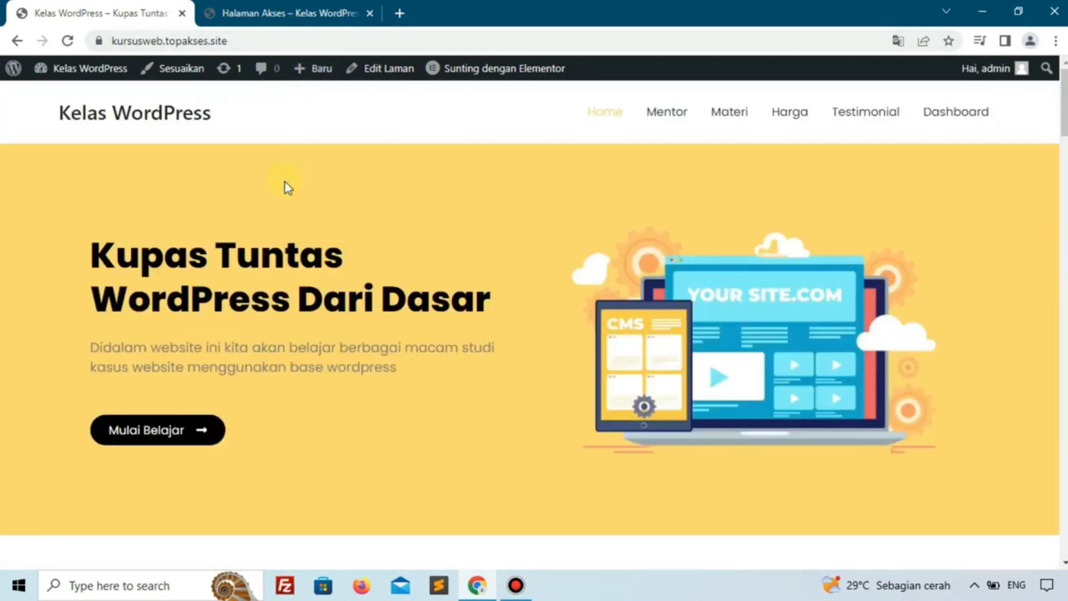
- Switch to the open Halaman Akses page and examine its heading, embedded video and playlist
{"action": "left_click", "coordinate": [289, 14]}
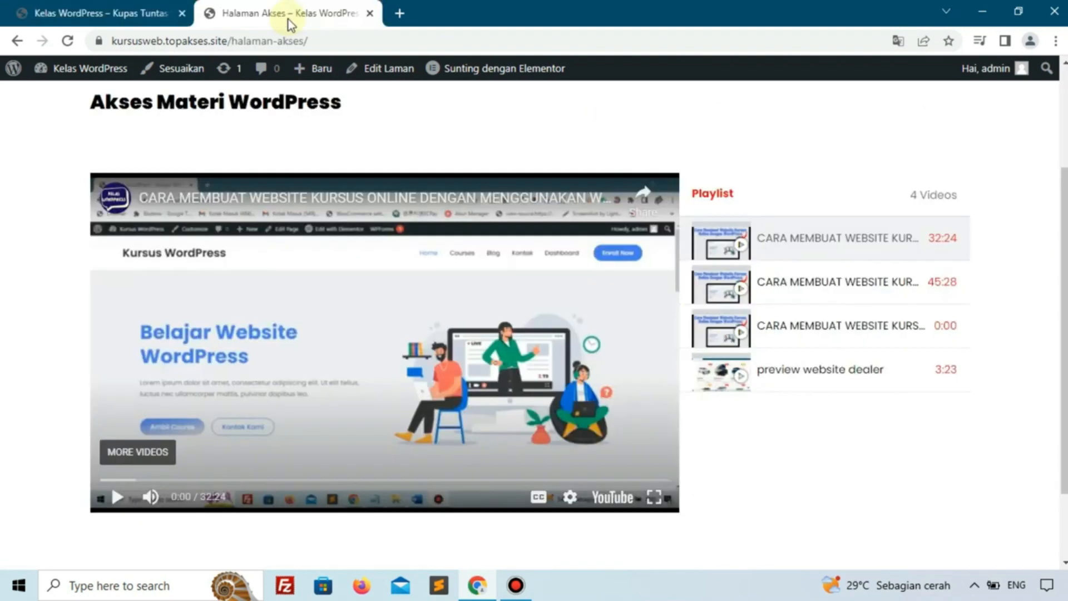
{"action": "scroll", "coordinate": [139, 135], "scroll_direction": "up", "scroll_amount": 3}
{"action": "left_click_drag", "start_coordinate": [88, 238], "coordinate": [541, 288]}
{"action": "left_click", "coordinate": [545, 288]}
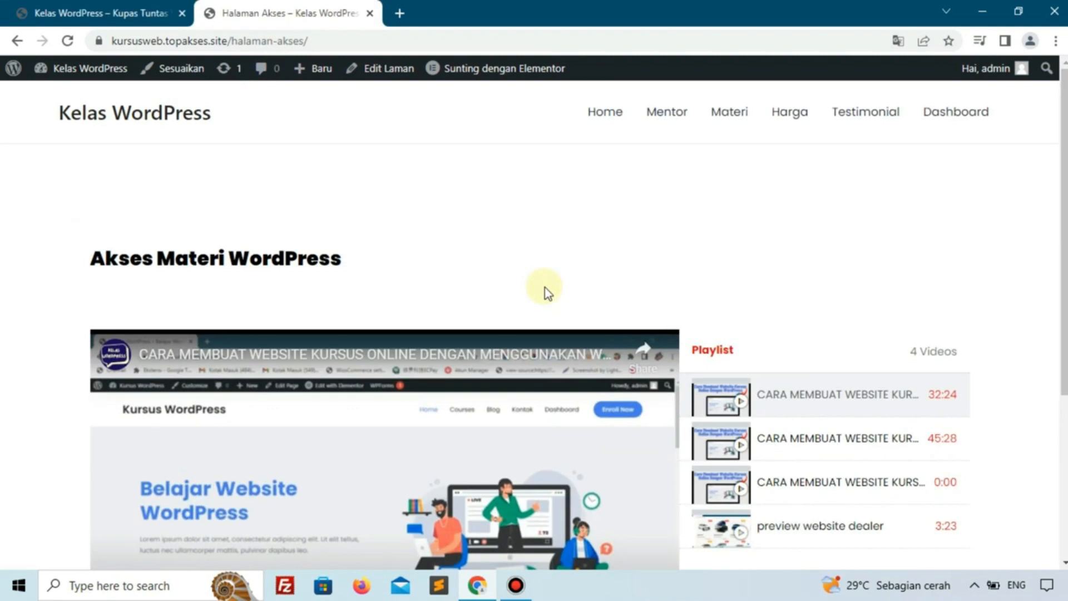
{"action": "left_click", "coordinate": [349, 41]}
{"action": "left_click", "coordinate": [28, 293]}
{"action": "scroll", "coordinate": [29, 294], "scroll_direction": "down", "scroll_amount": 4}
{"action": "scroll", "coordinate": [29, 293], "scroll_direction": "up", "scroll_amount": 1}
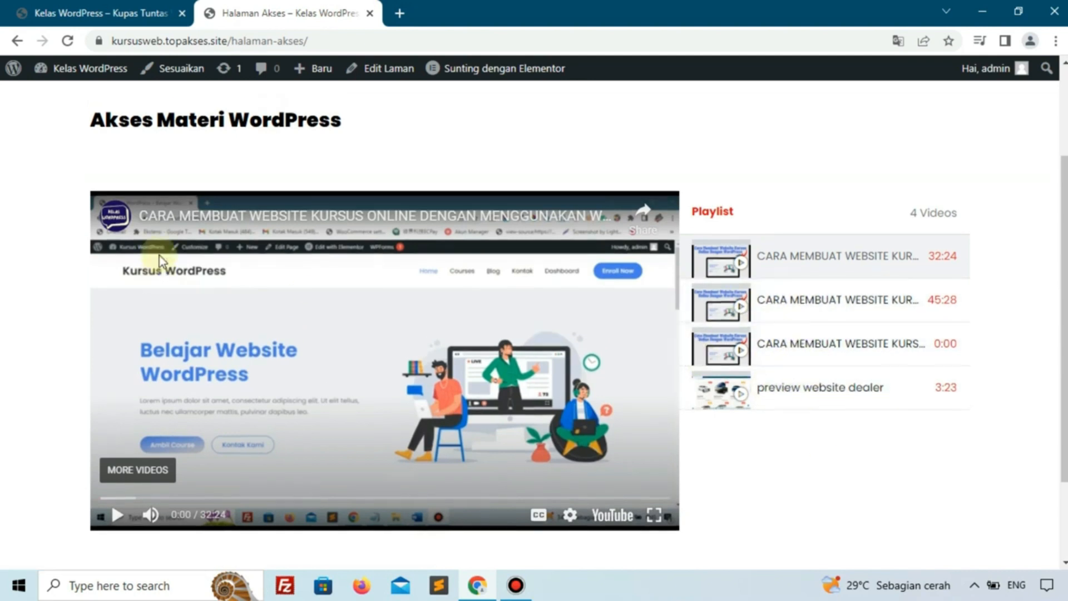
{"action": "scroll", "coordinate": [167, 268], "scroll_direction": "up", "scroll_amount": 3}
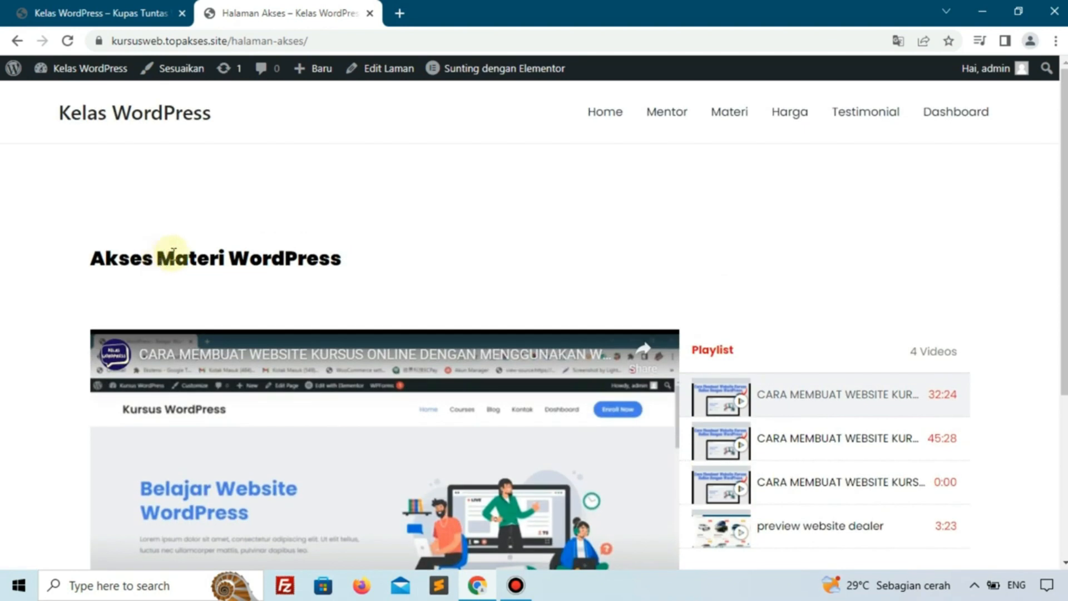
- Inspect the web address of the Halaman Akses page and review the course video area again
{"action": "left_click", "coordinate": [333, 43]}
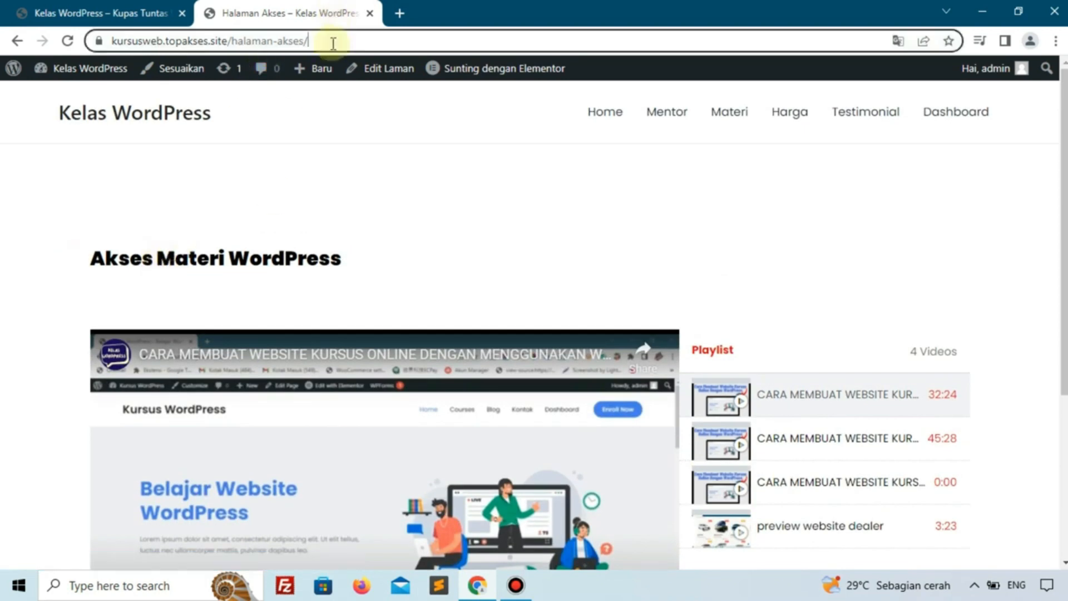
{"action": "left_click_drag", "start_coordinate": [382, 40], "coordinate": [107, 55]}
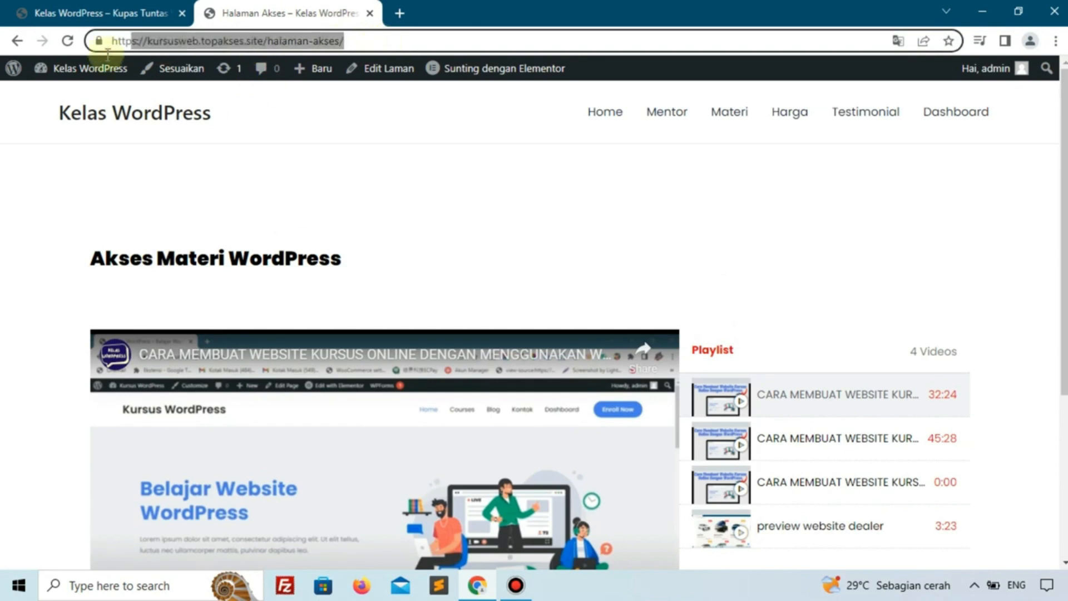
{"action": "left_click", "coordinate": [269, 146]}
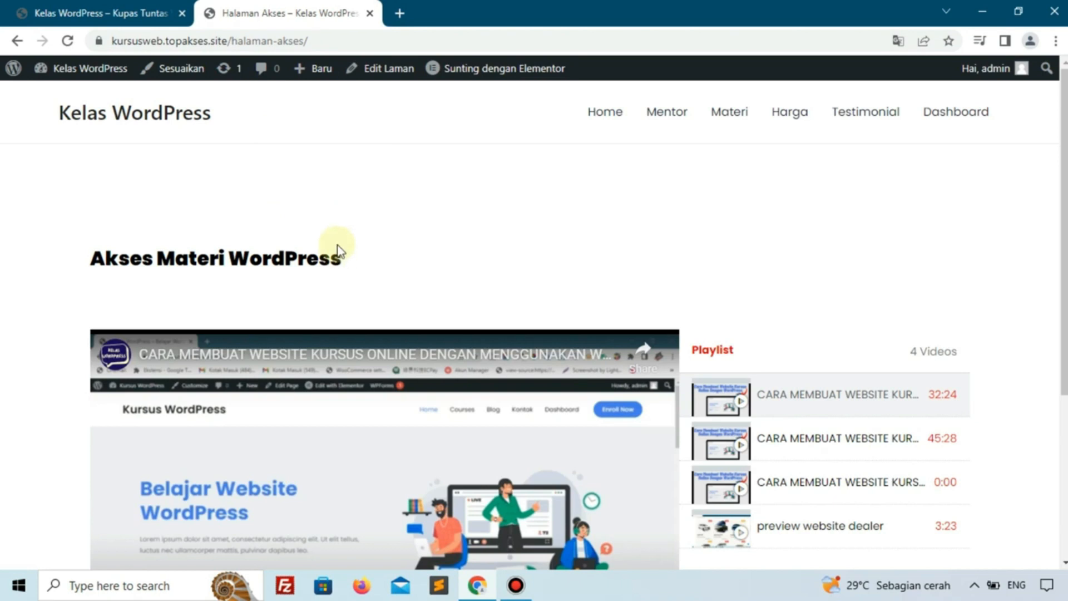
{"action": "scroll", "coordinate": [339, 245], "scroll_direction": "down", "scroll_amount": 3}
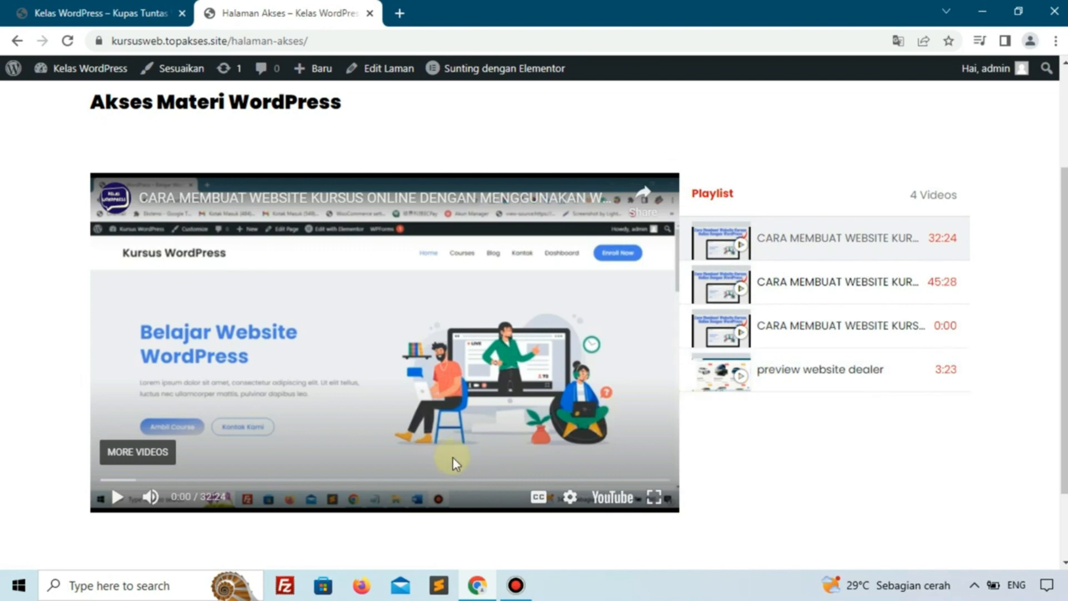
{"action": "scroll", "coordinate": [409, 415], "scroll_direction": "up", "scroll_amount": 1}
{"action": "scroll", "coordinate": [409, 415], "scroll_direction": "up", "scroll_amount": 2}
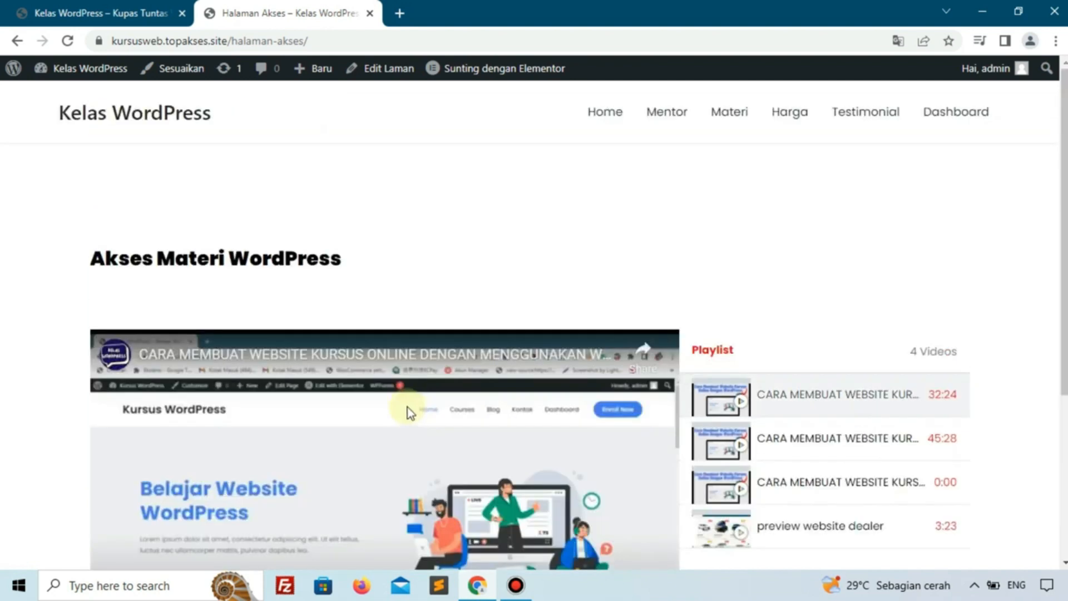
- Return to the site's home page through the site title and review its hero and course sections
{"action": "left_click", "coordinate": [183, 126]}
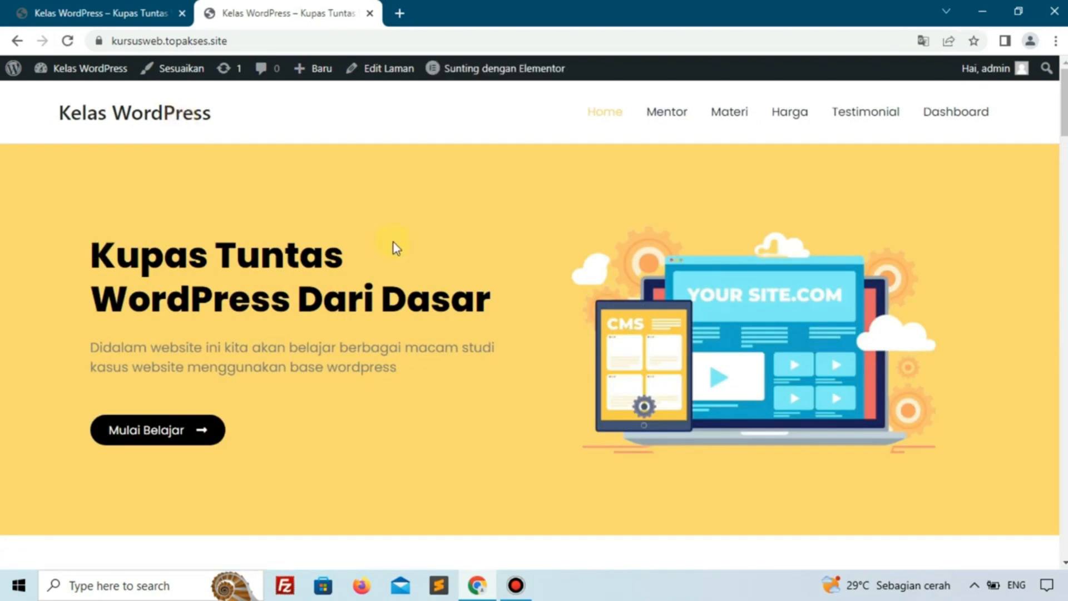
{"action": "scroll", "coordinate": [392, 242], "scroll_direction": "down", "scroll_amount": 10}
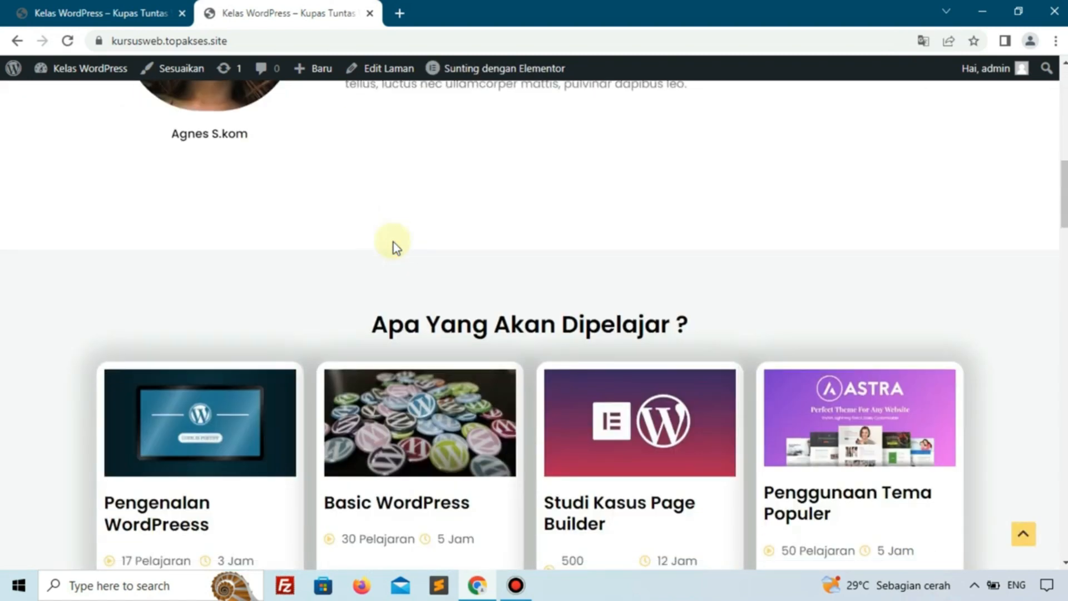
{"action": "scroll", "coordinate": [392, 242], "scroll_direction": "up", "scroll_amount": 8}
{"action": "scroll", "coordinate": [393, 242], "scroll_direction": "up", "scroll_amount": 3}
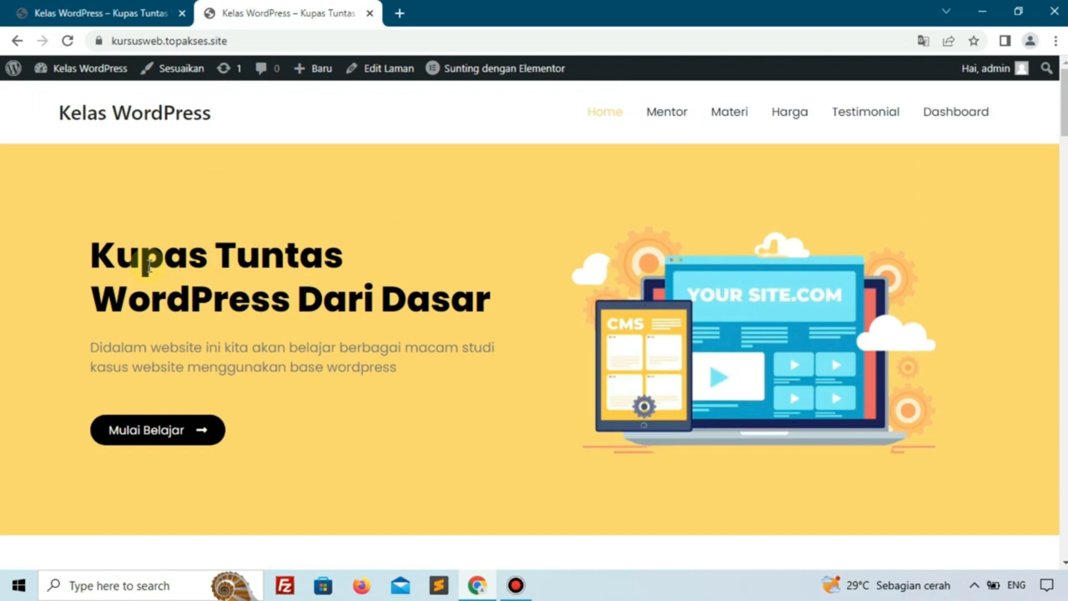
{"action": "left_click_drag", "start_coordinate": [65, 257], "coordinate": [504, 336]}
{"action": "left_click", "coordinate": [509, 338]}
{"action": "key", "text": "Escape"}
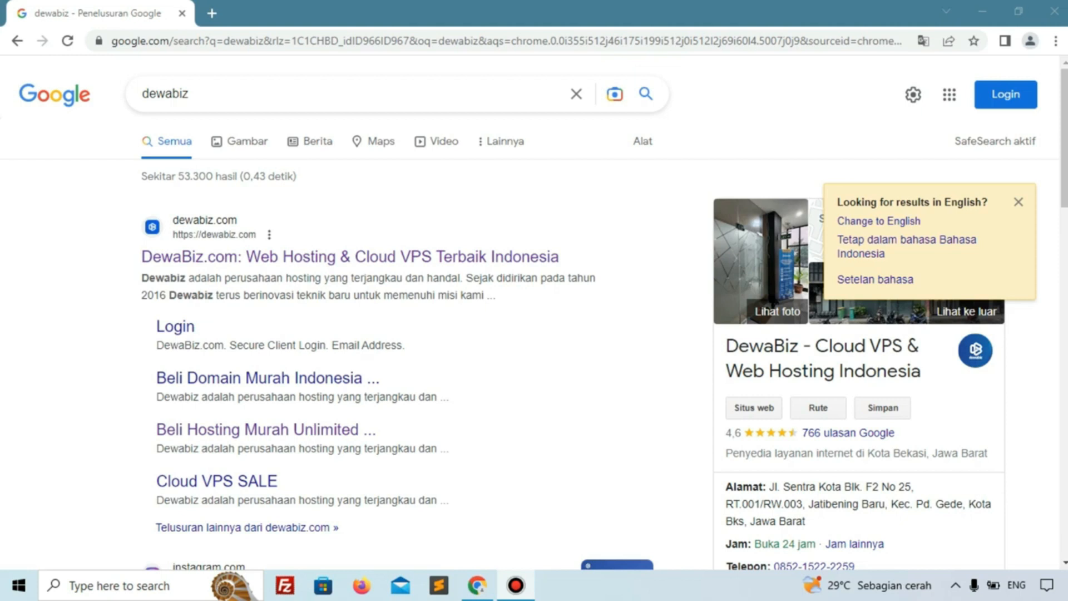
- Open the DewaBiz.com website from the search results and go to its Unlimited Hosting page
{"action": "left_click", "coordinate": [327, 241]}
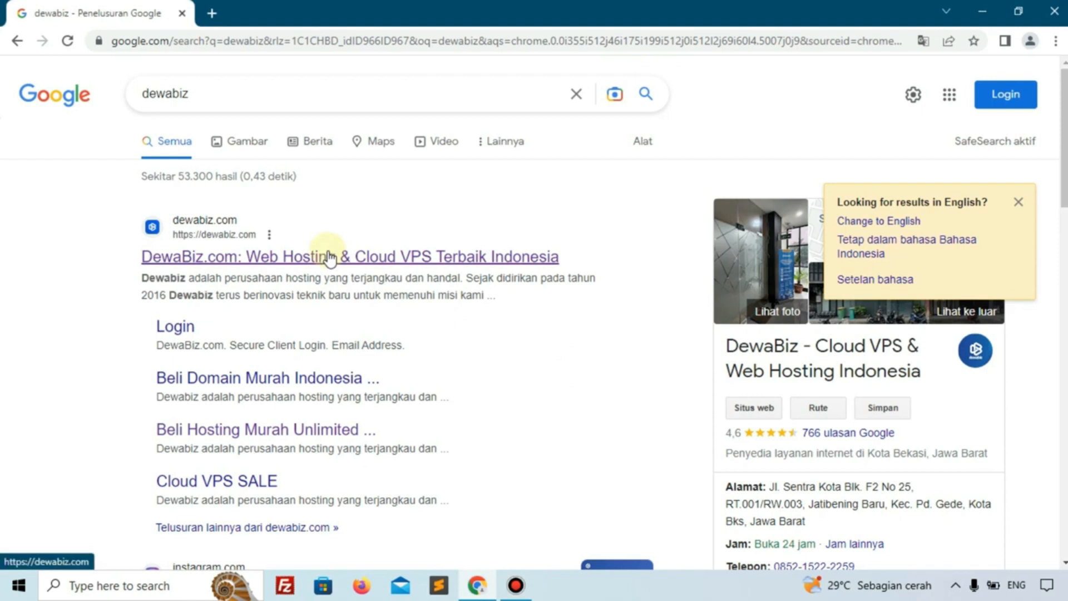
{"action": "left_click", "coordinate": [329, 257]}
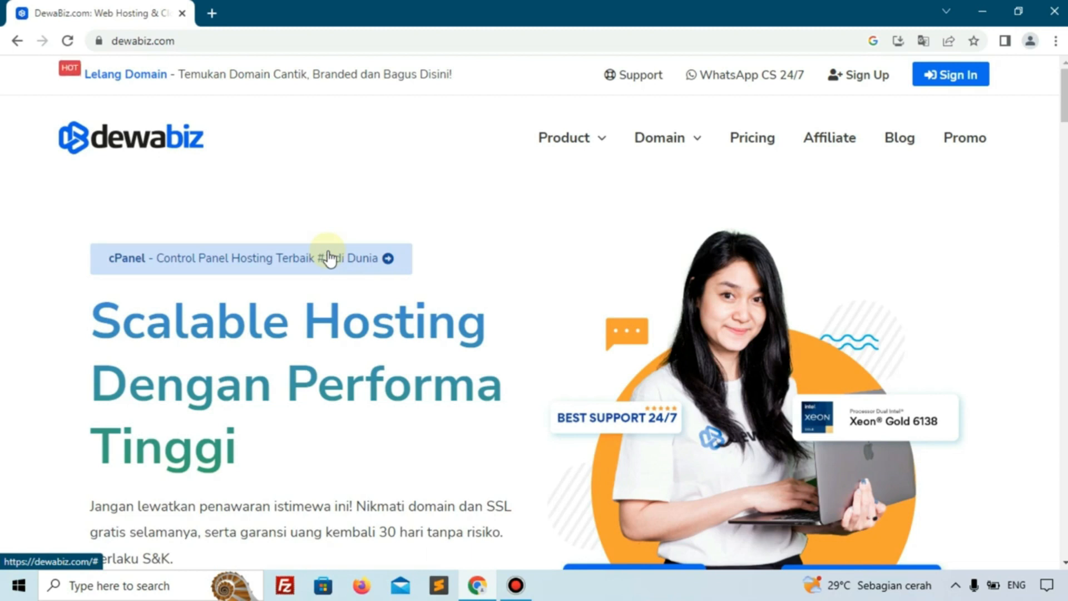
{"action": "left_click", "coordinate": [330, 258]}
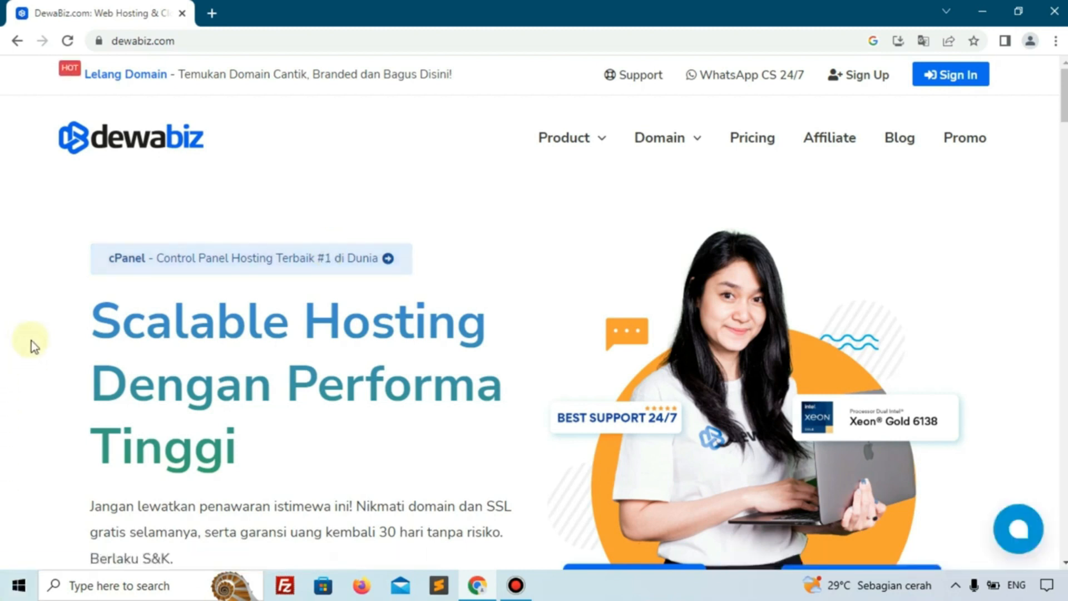
{"action": "mouse_move", "coordinate": [578, 163]}
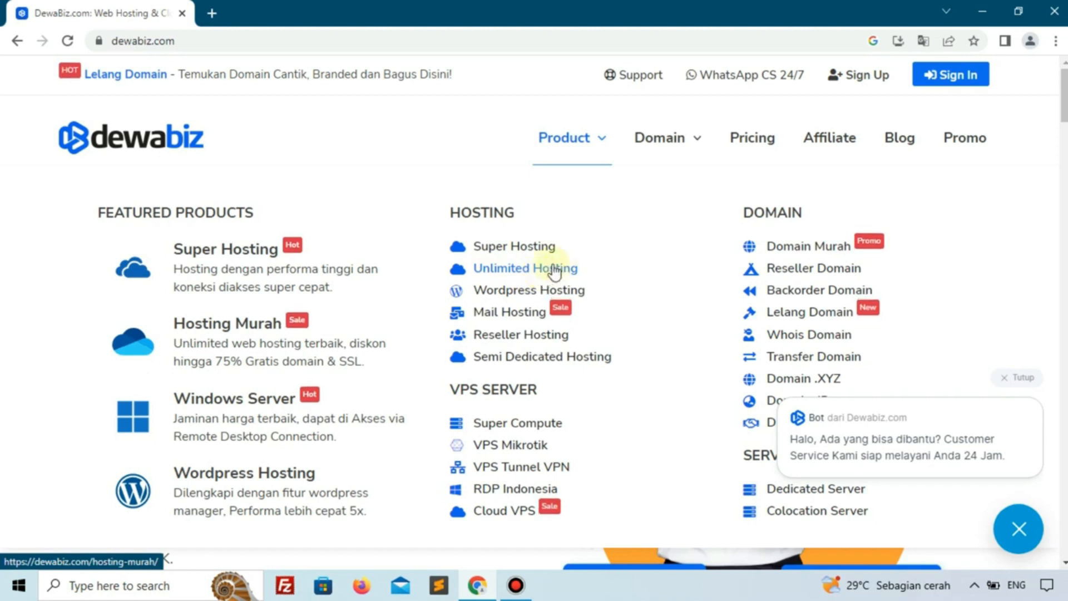
{"action": "left_click", "coordinate": [492, 273]}
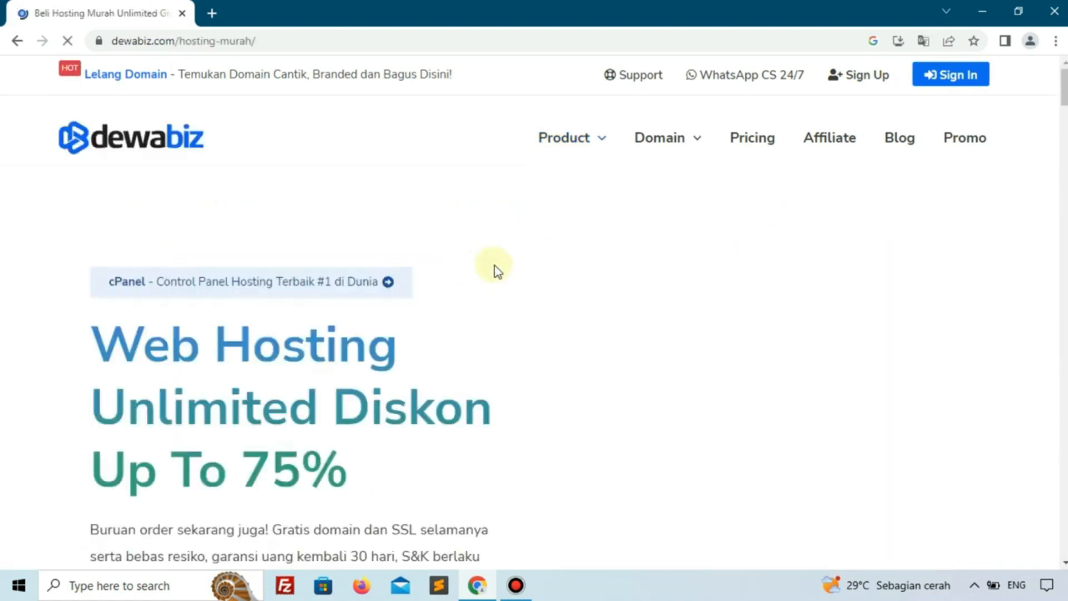
- Find the Cloud Hosting Business Pro package under Paket Hosting Murah and order it
{"action": "scroll", "coordinate": [497, 271], "scroll_direction": "down", "scroll_amount": 10}
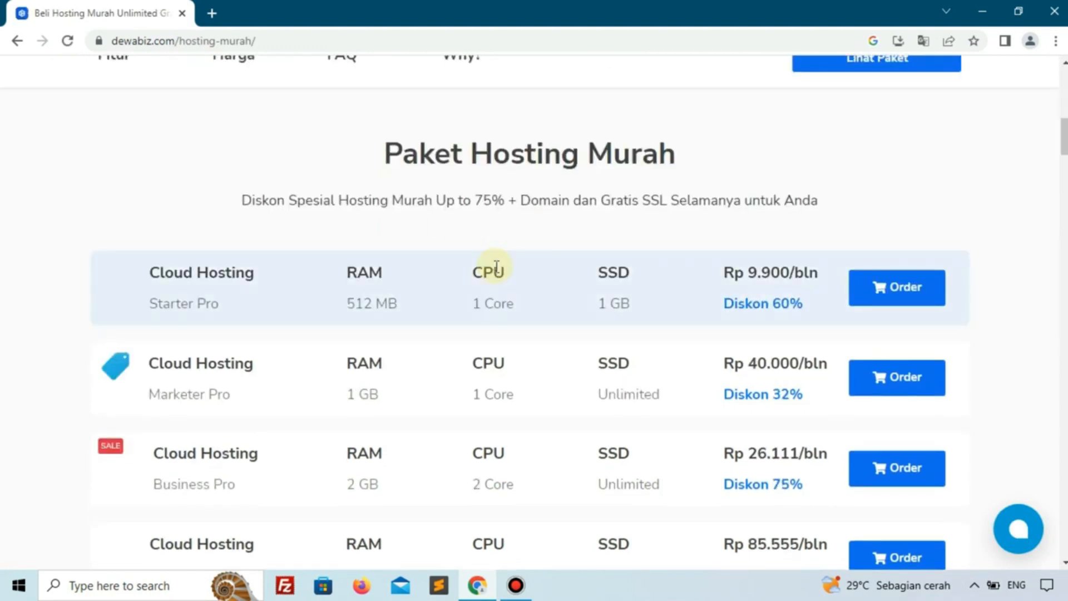
{"action": "scroll", "coordinate": [496, 270], "scroll_direction": "down", "scroll_amount": 3}
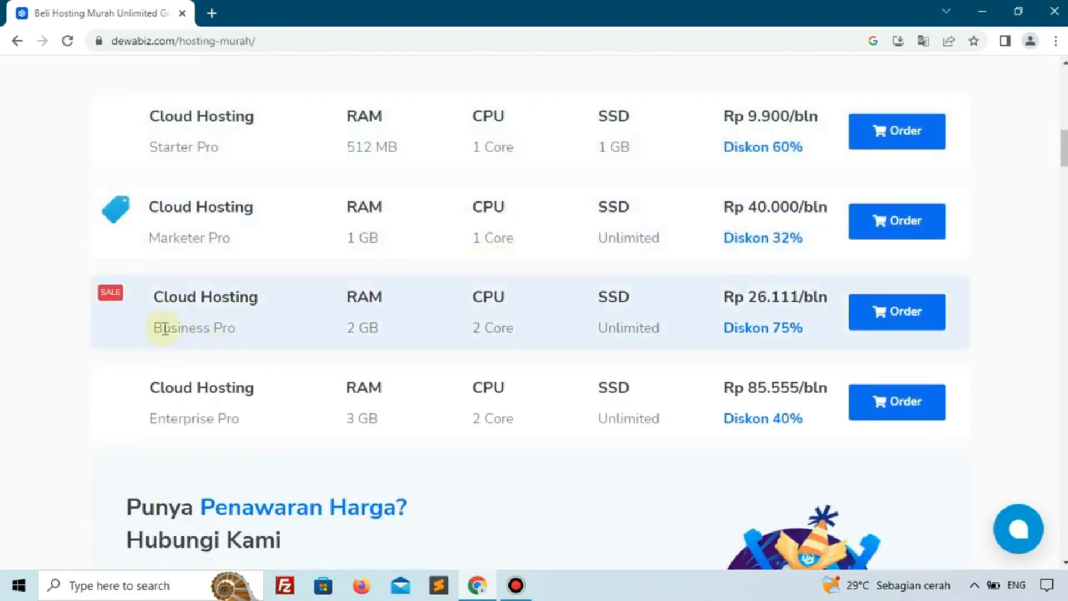
{"action": "left_click_drag", "start_coordinate": [164, 329], "coordinate": [242, 334]}
{"action": "left_click", "coordinate": [240, 333]}
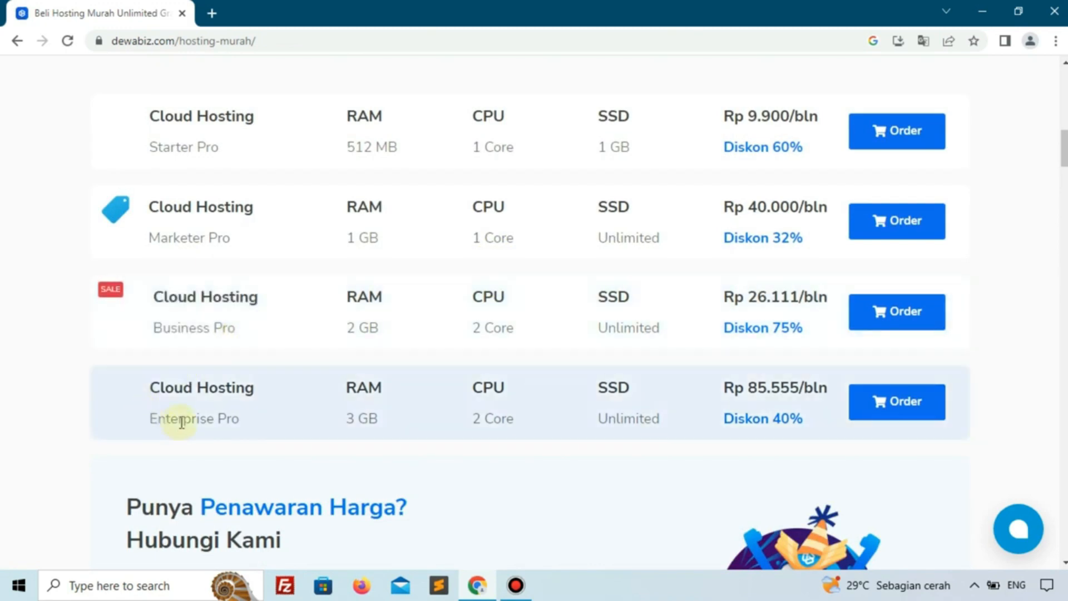
{"action": "left_click_drag", "start_coordinate": [153, 328], "coordinate": [390, 326]}
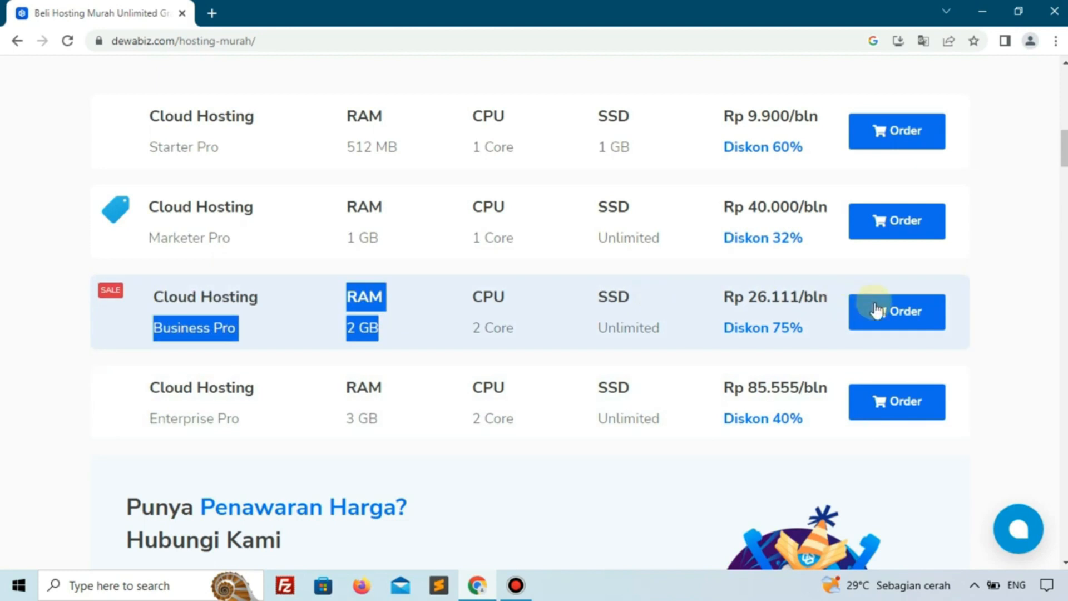
{"action": "left_click", "coordinate": [897, 313]}
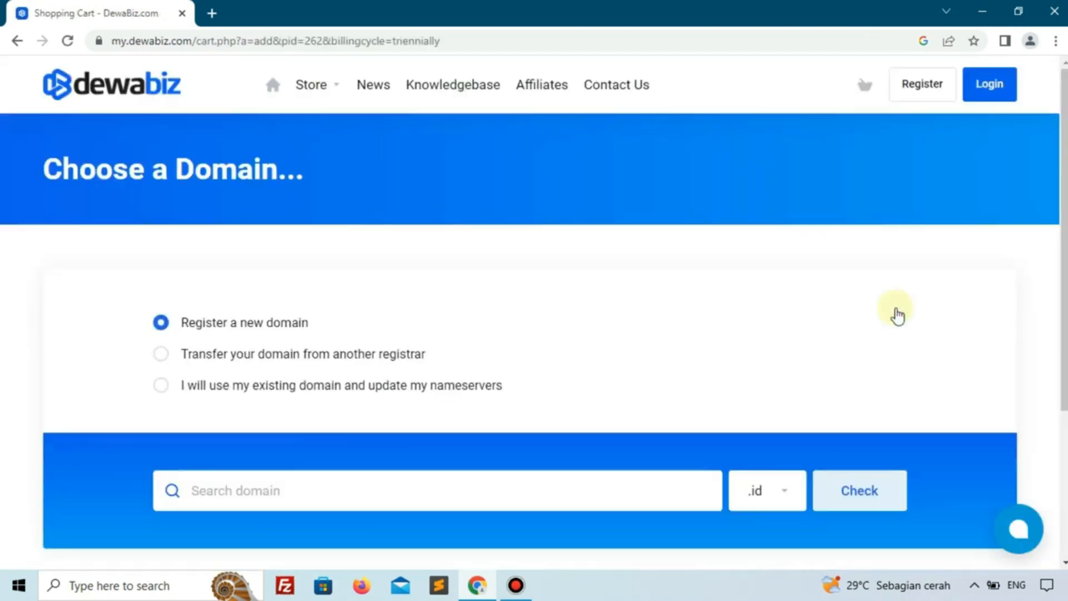
- Check the availability of the new domain kursuswordpress with the .com extension
{"action": "scroll", "coordinate": [888, 313], "scroll_direction": "down", "scroll_amount": 1}
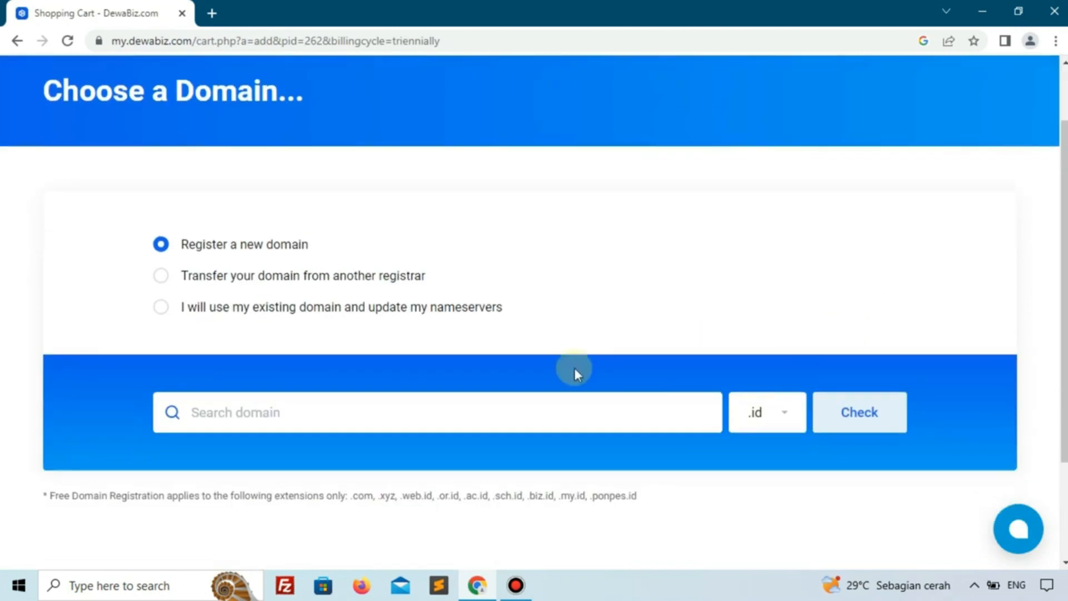
{"action": "left_click", "coordinate": [504, 410]}
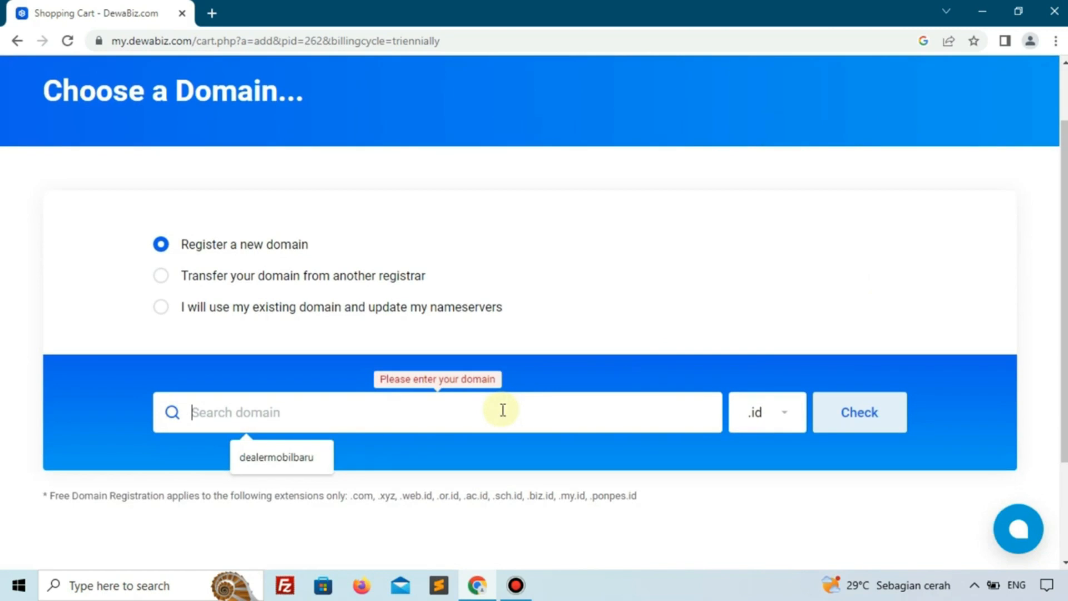
{"action": "type", "text": "k"}
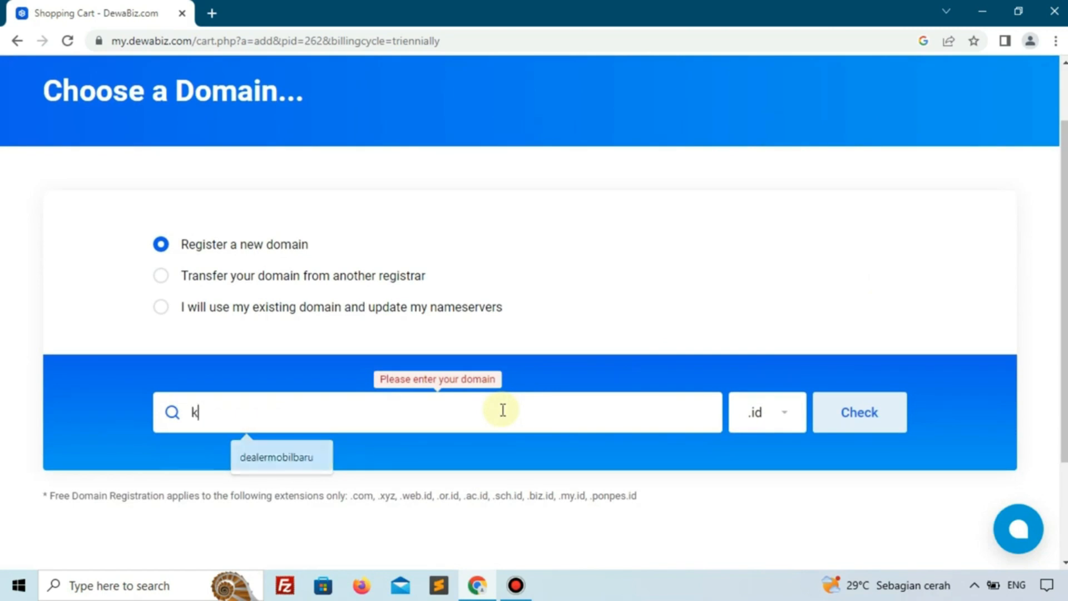
{"action": "type", "text": "ursuswordpress"}
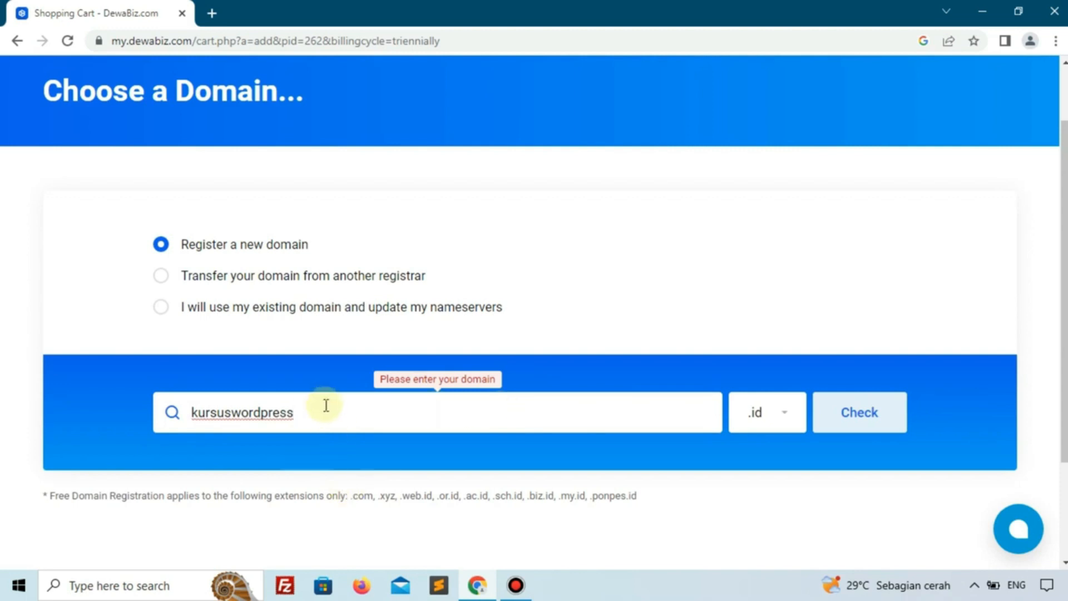
{"action": "left_click", "coordinate": [760, 430]}
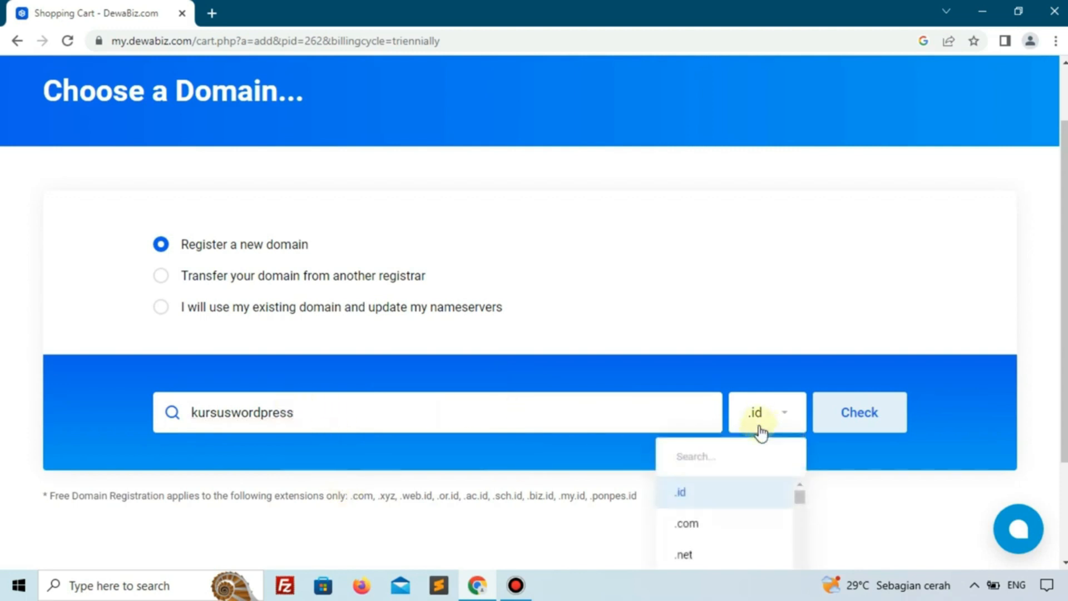
{"action": "left_click", "coordinate": [716, 523]}
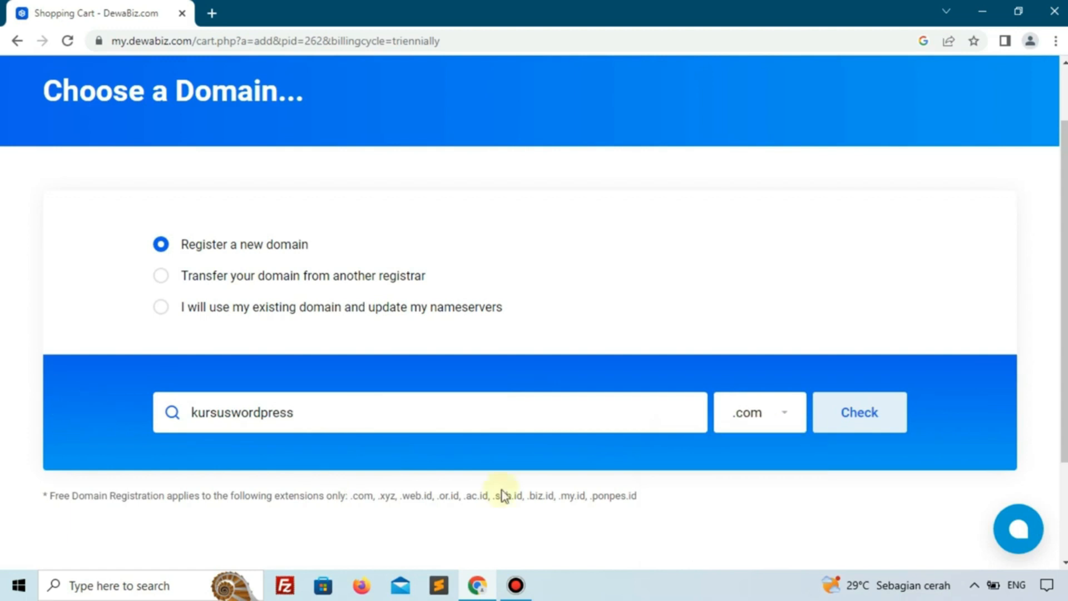
{"action": "left_click", "coordinate": [869, 403]}
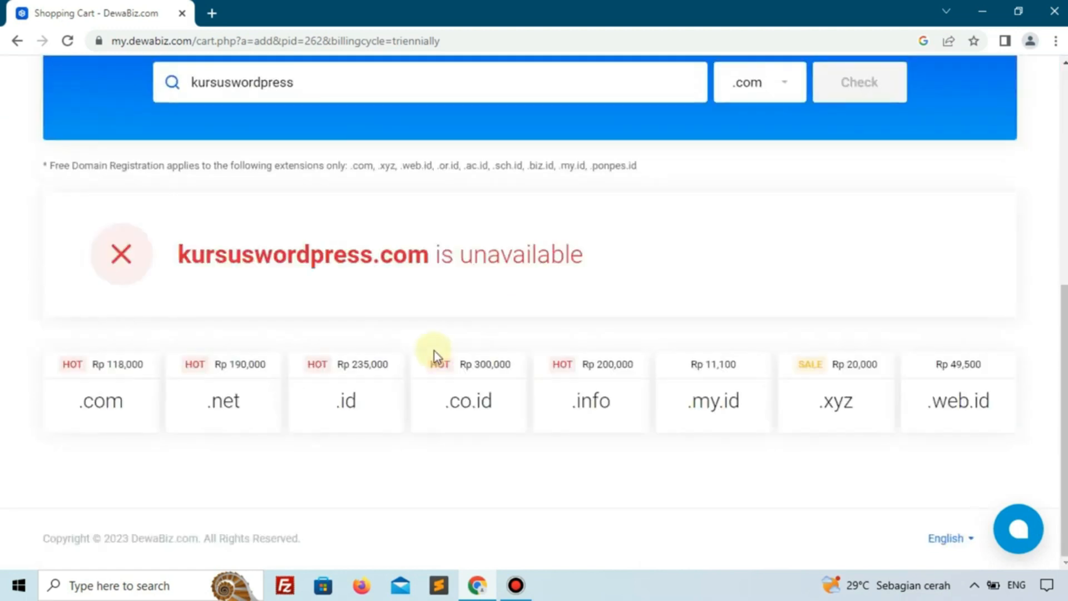
- Extend the domain name to kursuswordpressku and check its availability with the .com extension
{"action": "scroll", "coordinate": [435, 351], "scroll_direction": "up", "scroll_amount": 3}
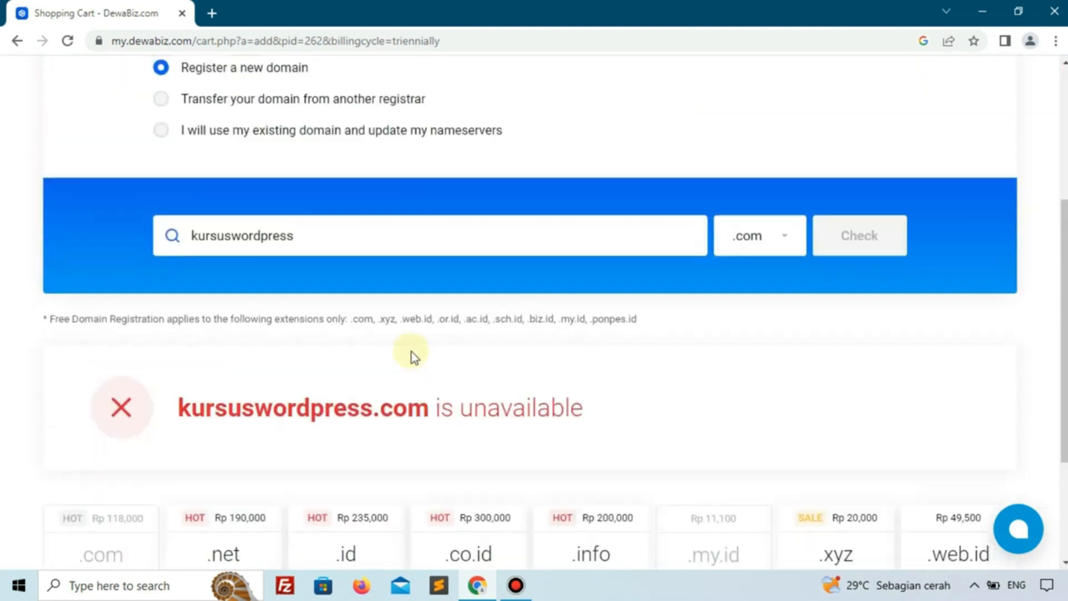
{"action": "left_click", "coordinate": [355, 238]}
{"action": "type", "text": "ku"}
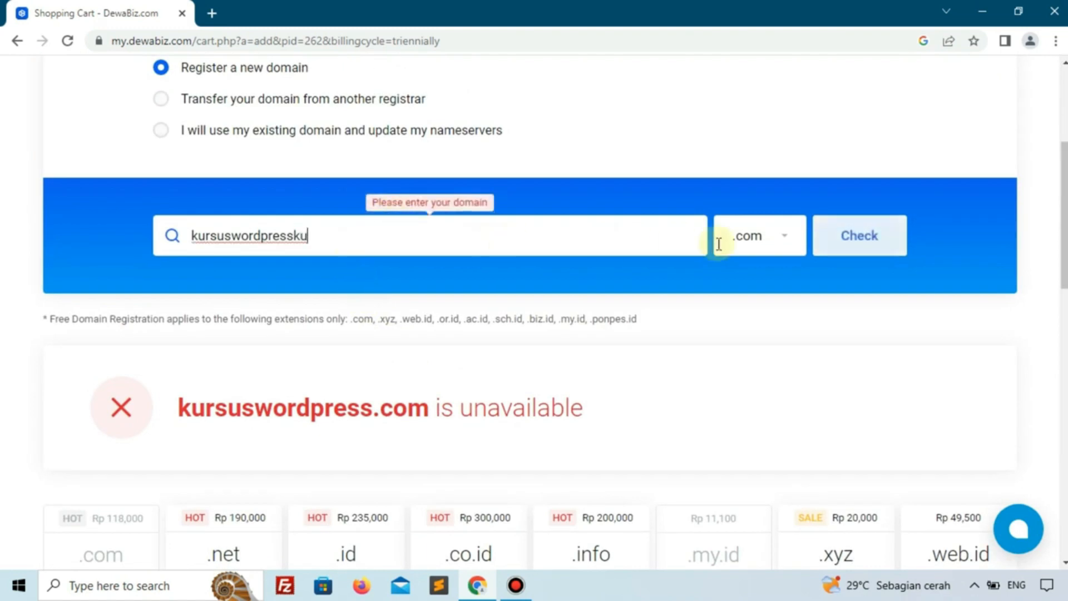
{"action": "left_click", "coordinate": [853, 249]}
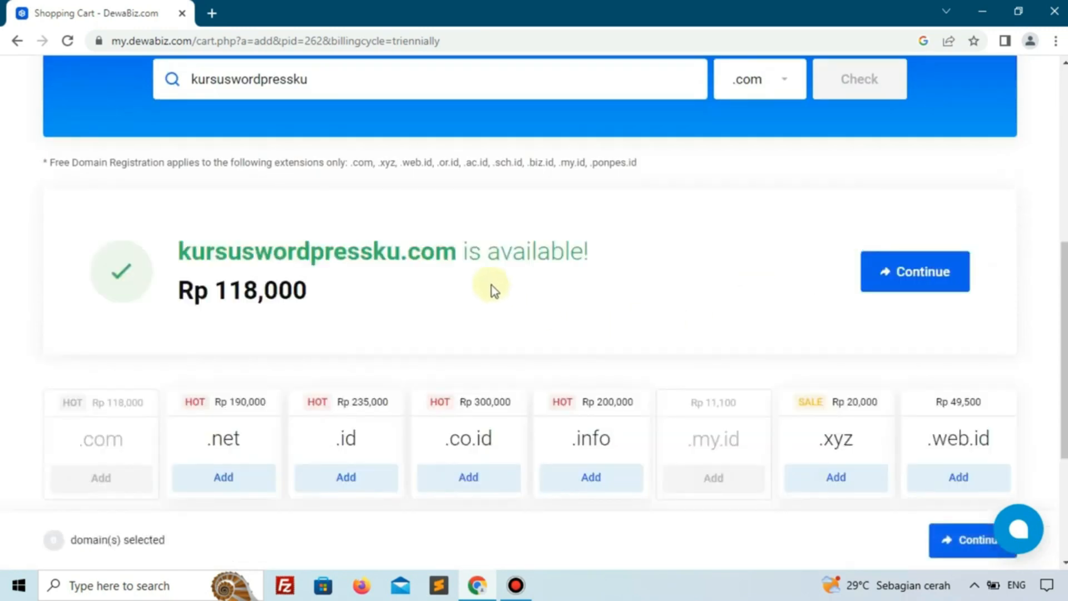
- Highlight the word "wordpress" in the checked domain name kursuswordpressku.com to examine its keyword, and clear the highlight
{"action": "scroll", "coordinate": [292, 287], "scroll_direction": "up", "scroll_amount": 1}
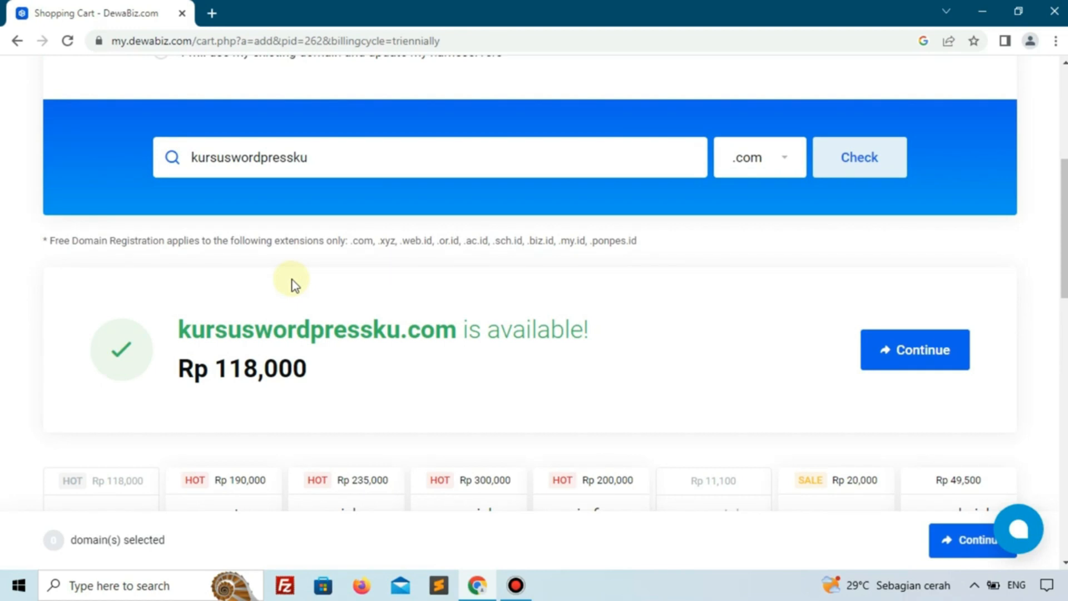
{"action": "left_click_drag", "start_coordinate": [254, 330], "coordinate": [379, 334]}
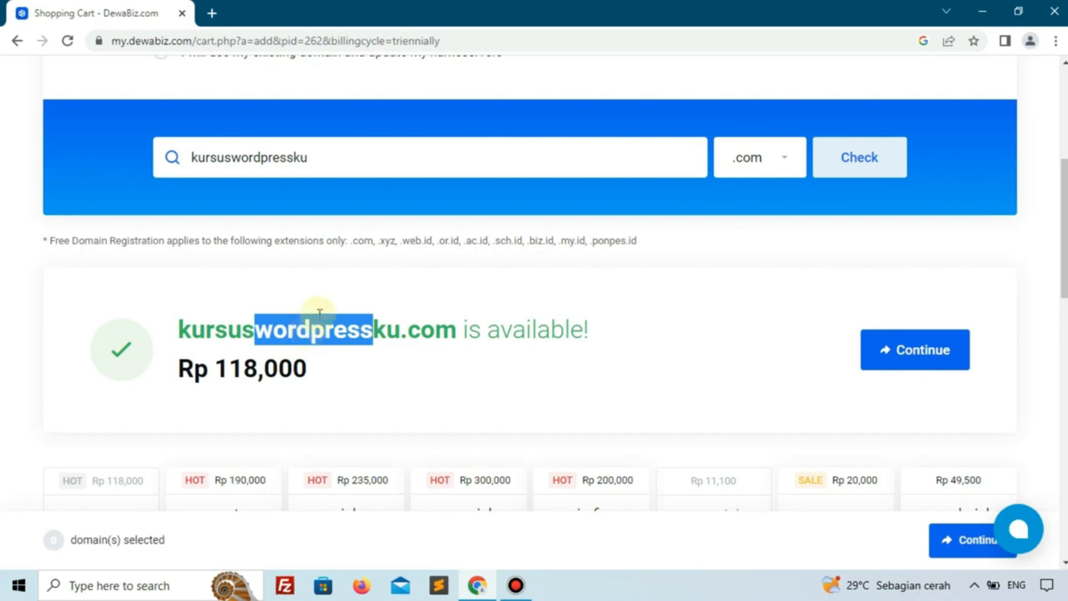
{"action": "left_click", "coordinate": [378, 239]}
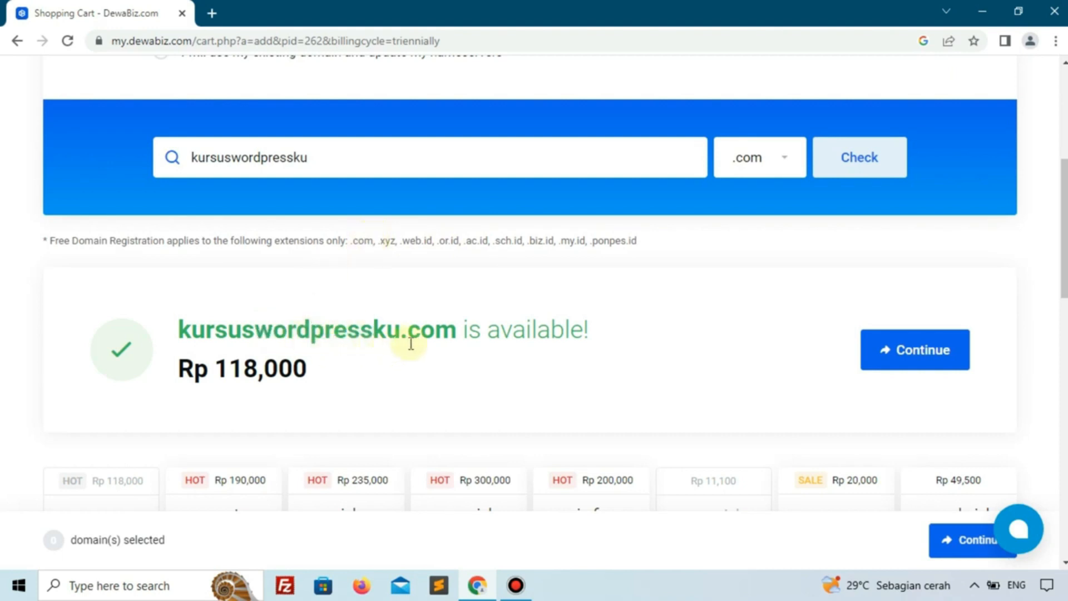
{"action": "scroll", "coordinate": [383, 339], "scroll_direction": "up", "scroll_amount": 1}
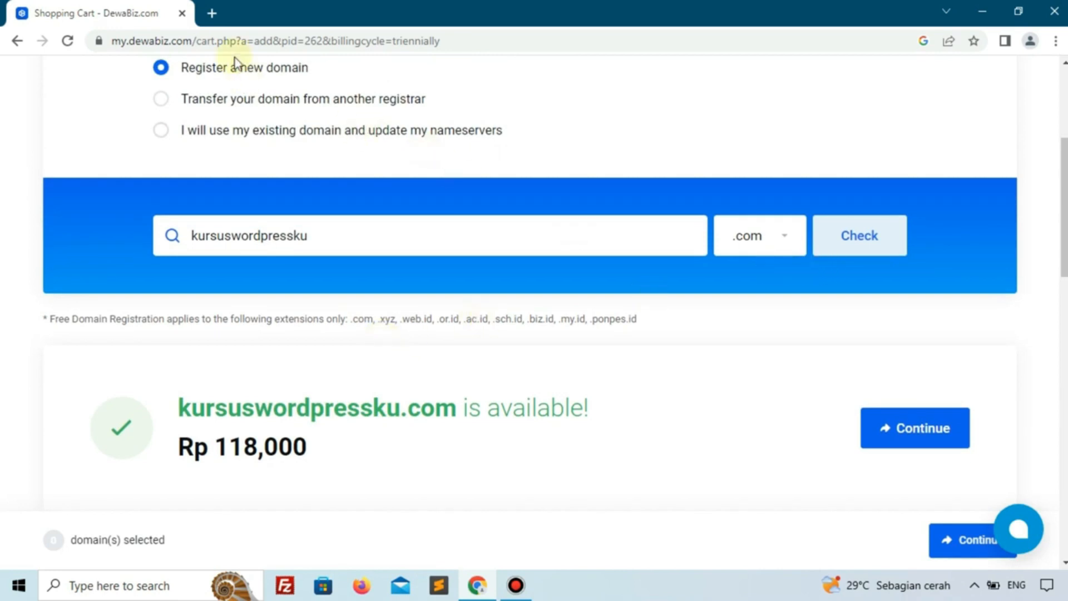
- View kelaswordpress.com in a new browser tab as a domain name example, and close that tab
{"action": "left_click", "coordinate": [212, 13]}
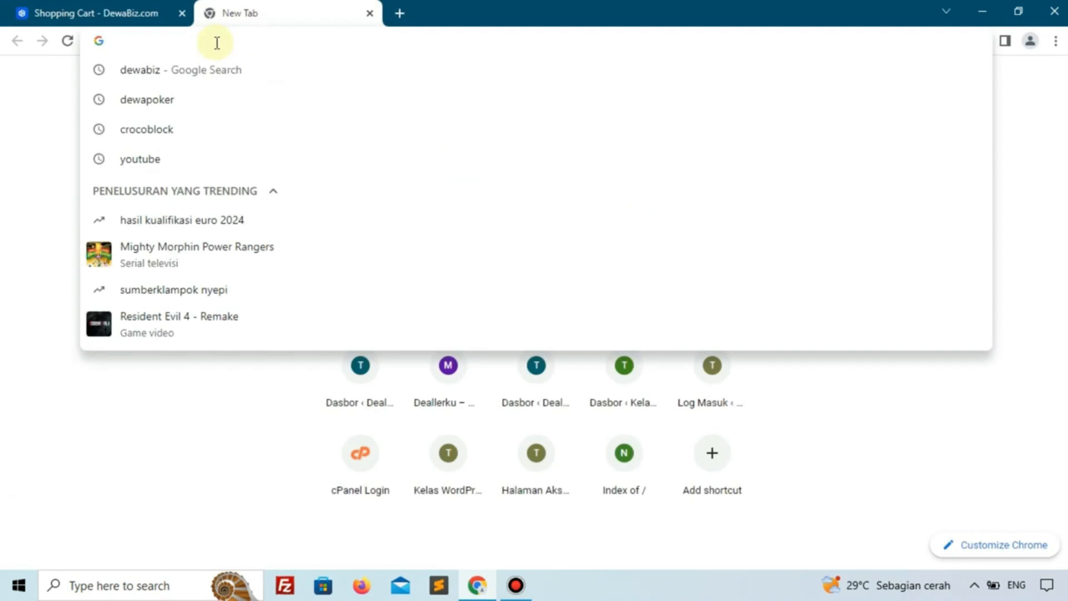
{"action": "type", "text": "kelaswor"}
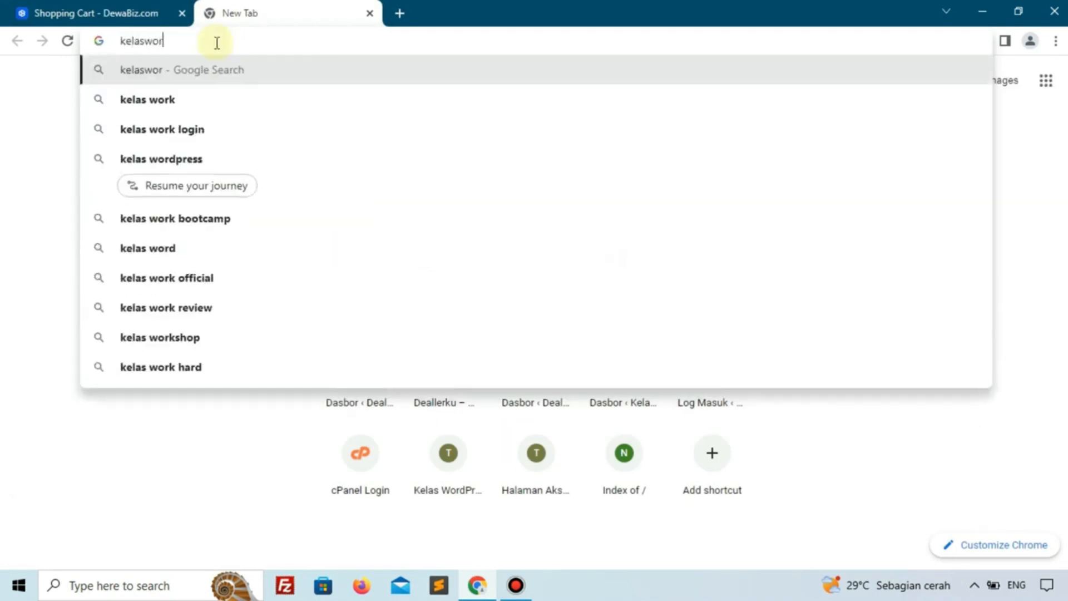
{"action": "type", "text": "dpress.com"}
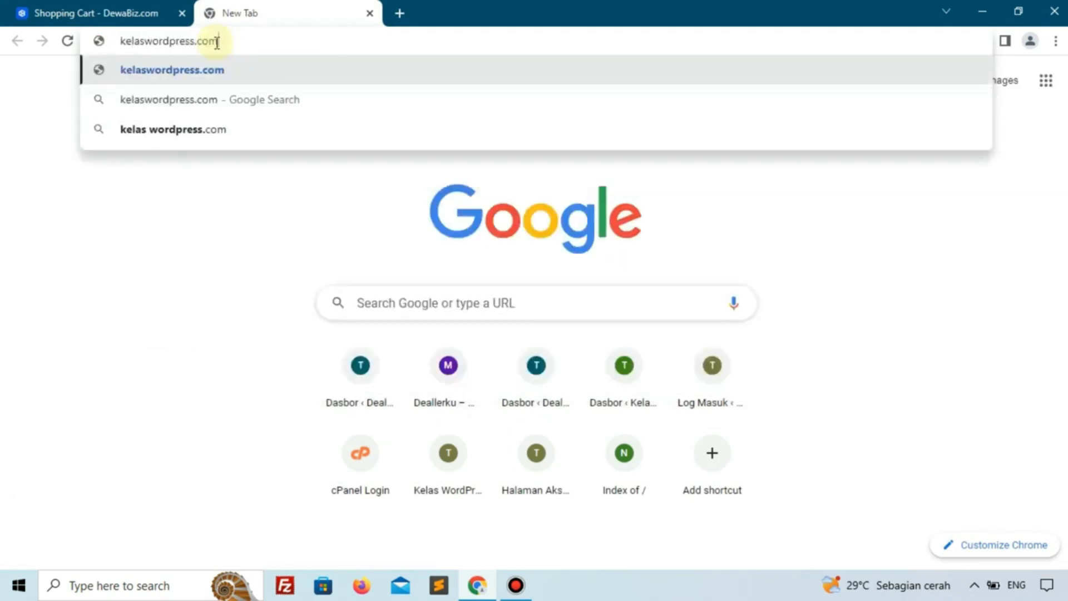
{"action": "key", "text": "Return"}
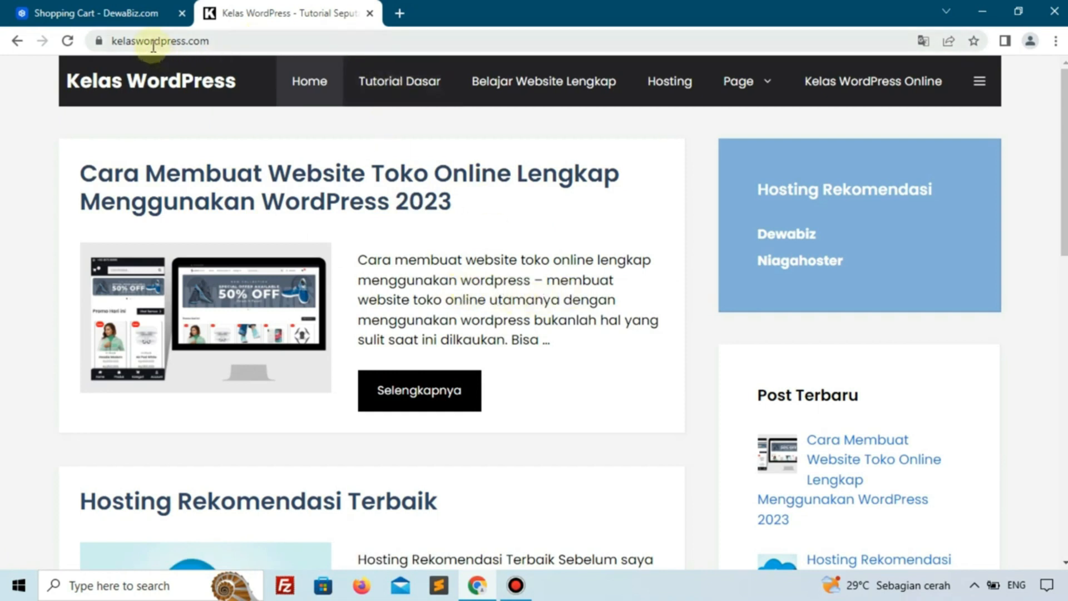
{"action": "left_click", "coordinate": [368, 14]}
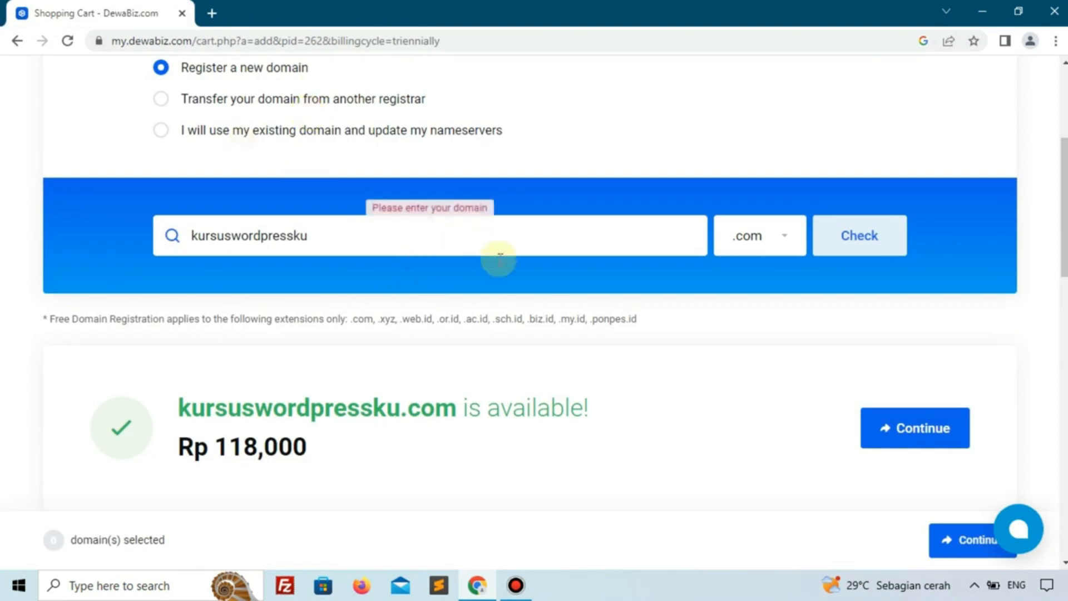
- Continue the order with kursuswordpressku.com and review the Unlimited Hosting - Business Pro specifications and configuration options
{"action": "left_click", "coordinate": [894, 428]}
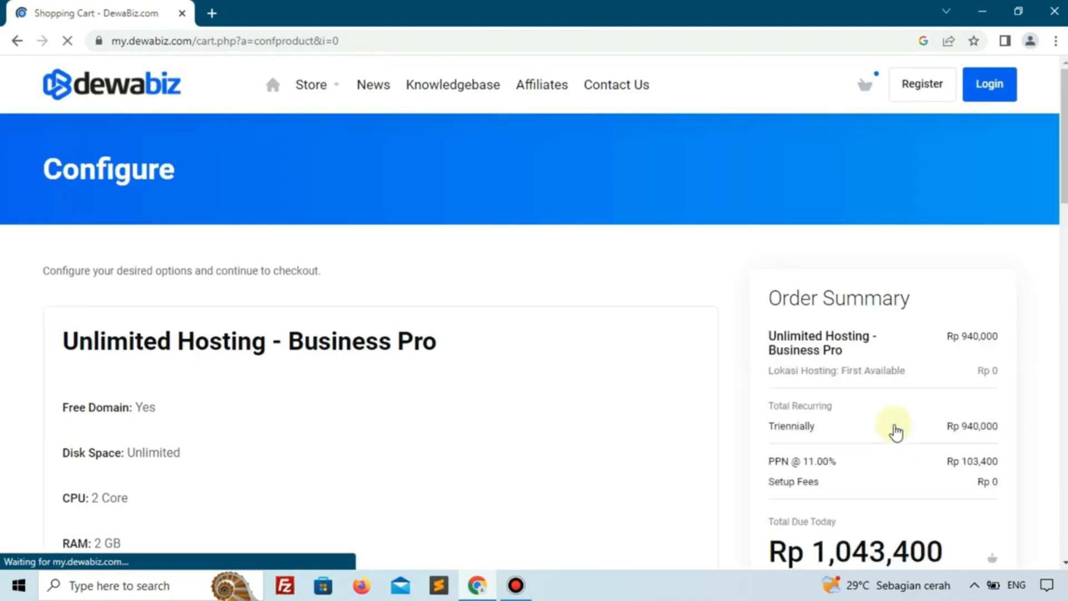
{"action": "scroll", "coordinate": [215, 382], "scroll_direction": "down", "scroll_amount": 3}
{"action": "left_click_drag", "start_coordinate": [63, 249], "coordinate": [360, 398]}
{"action": "scroll", "coordinate": [303, 501], "scroll_direction": "down", "scroll_amount": 10}
{"action": "left_click", "coordinate": [4, 316]}
{"action": "scroll", "coordinate": [201, 289], "scroll_direction": "up", "scroll_amount": 4}
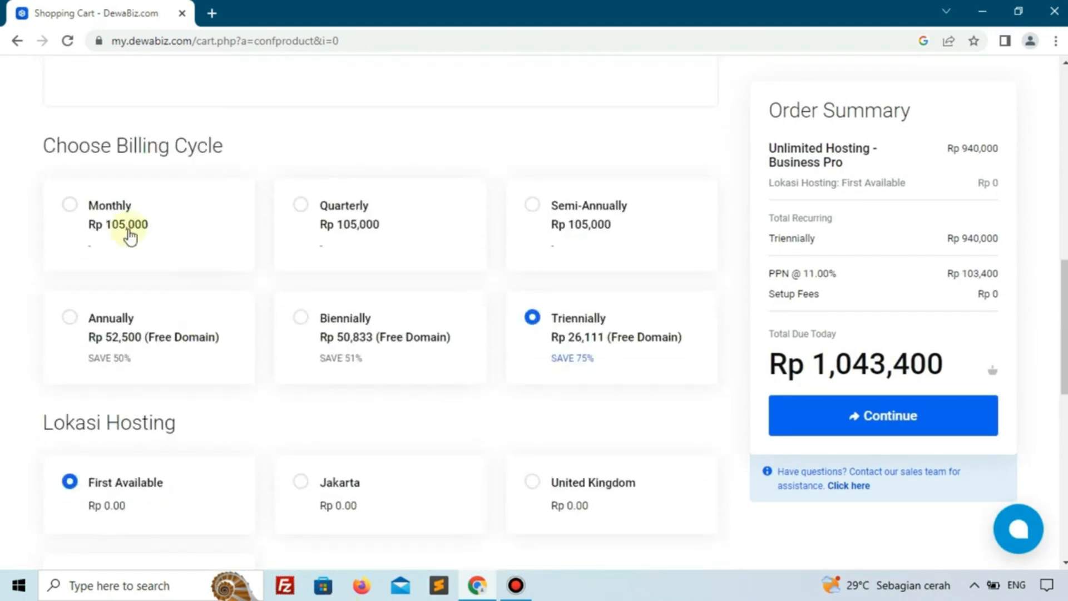
- Compare the billing cycles by switching the hosting plan to Annually and back to Triennially
{"action": "left_click_drag", "start_coordinate": [55, 144], "coordinate": [185, 153]}
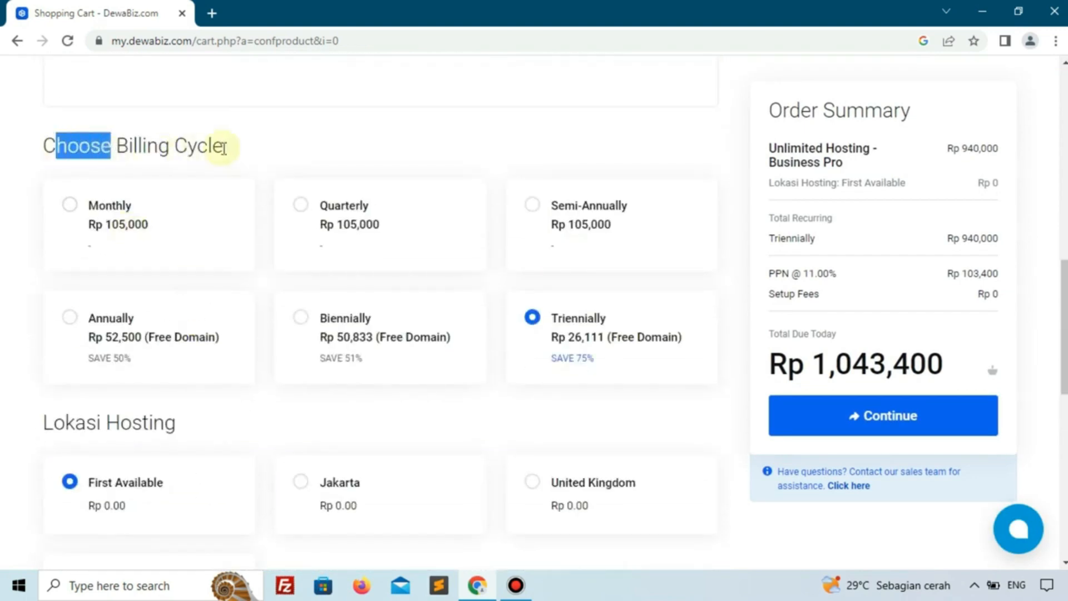
{"action": "left_click", "coordinate": [224, 148]}
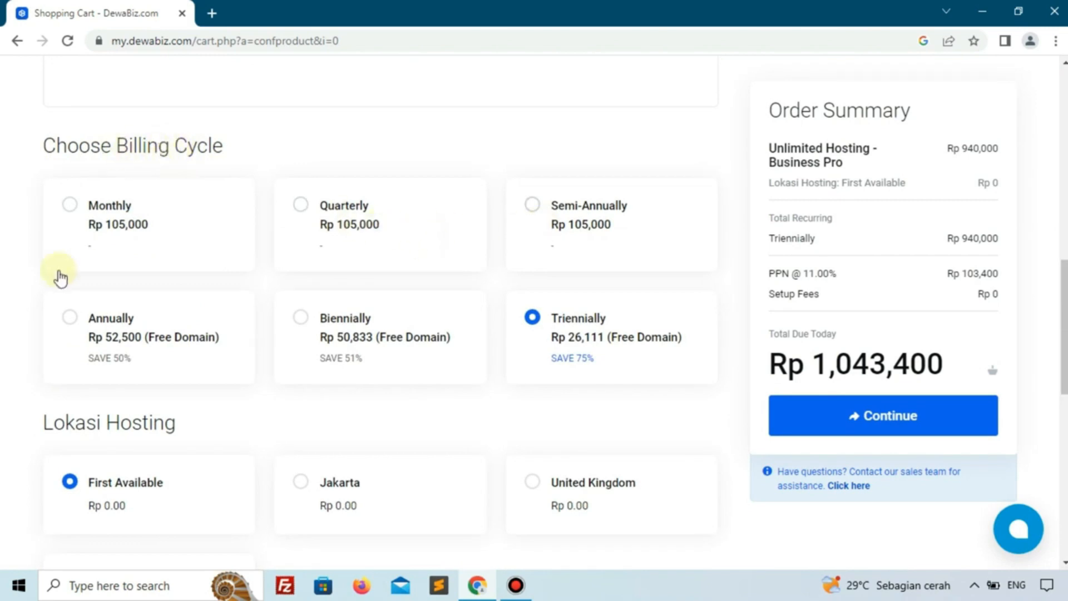
{"action": "left_click", "coordinate": [69, 317]}
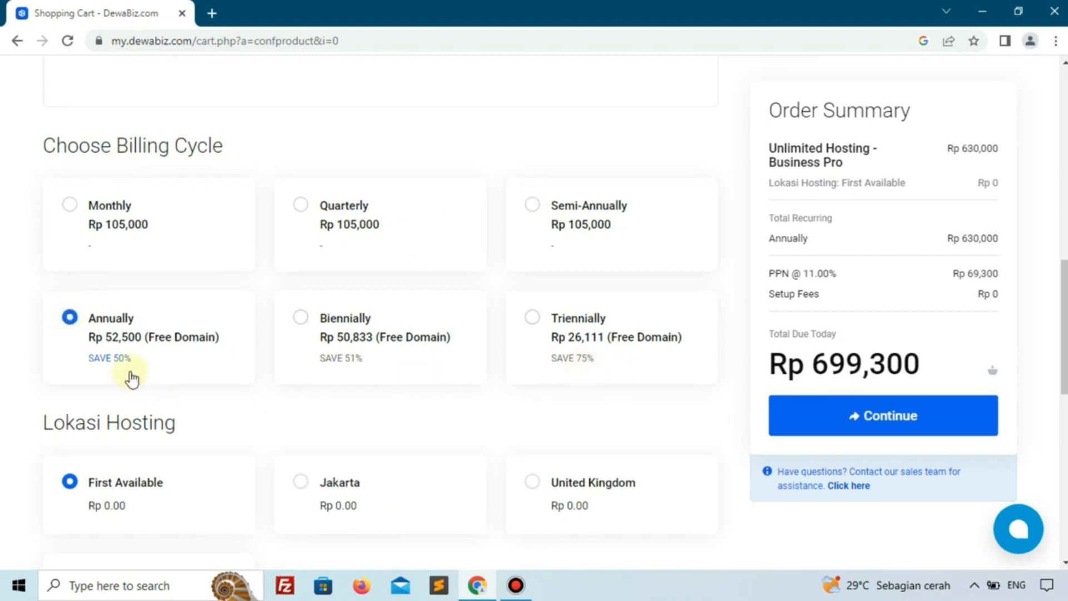
{"action": "left_click", "coordinate": [564, 332]}
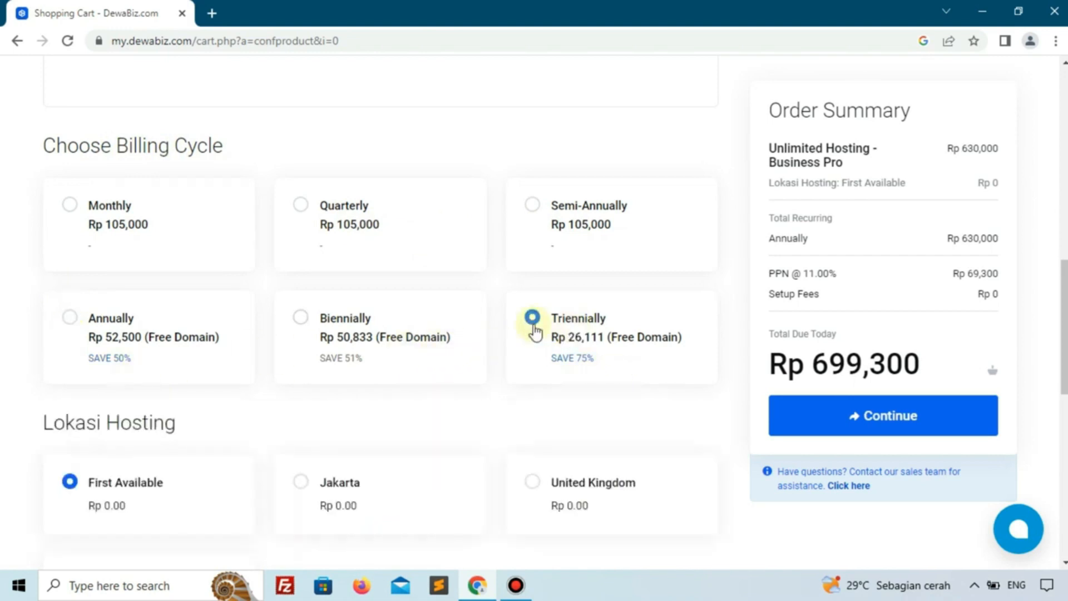
- Check the total due for the triennial plan and set the hosting billing cycle to Annually
{"action": "left_click_drag", "start_coordinate": [824, 356], "coordinate": [952, 360]}
{"action": "left_click", "coordinate": [952, 361]}
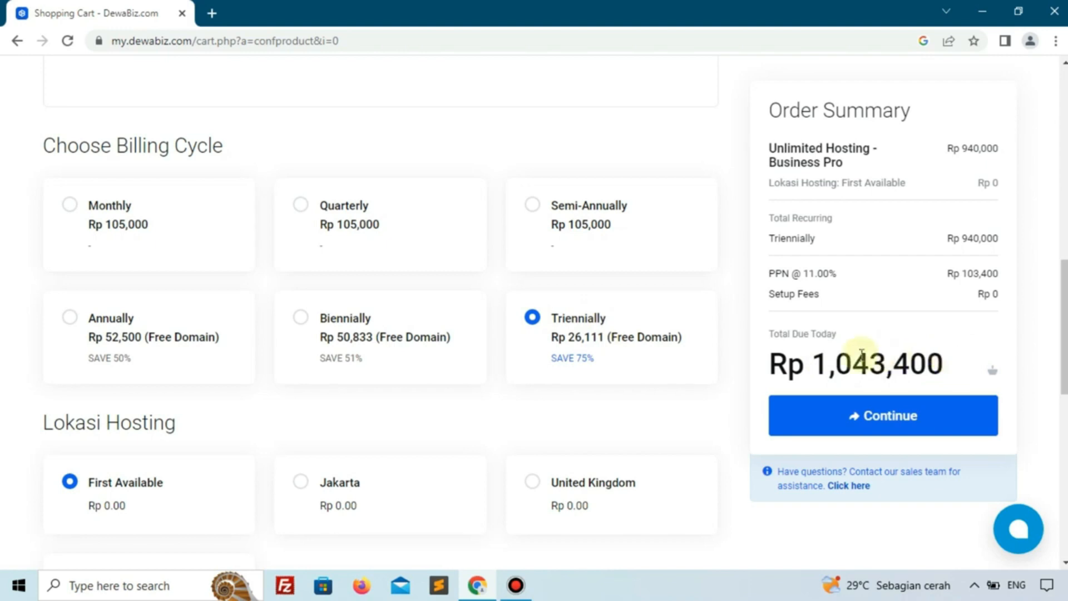
{"action": "left_click", "coordinate": [103, 334]}
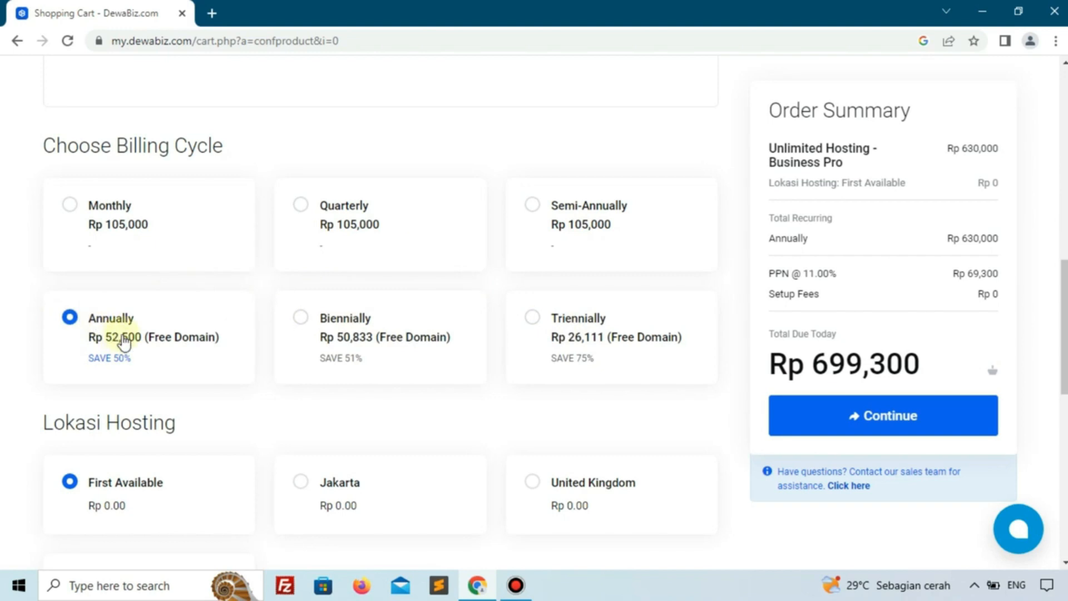
- Set the hosting location to Jakarta
{"action": "scroll", "coordinate": [124, 340], "scroll_direction": "down", "scroll_amount": 4}
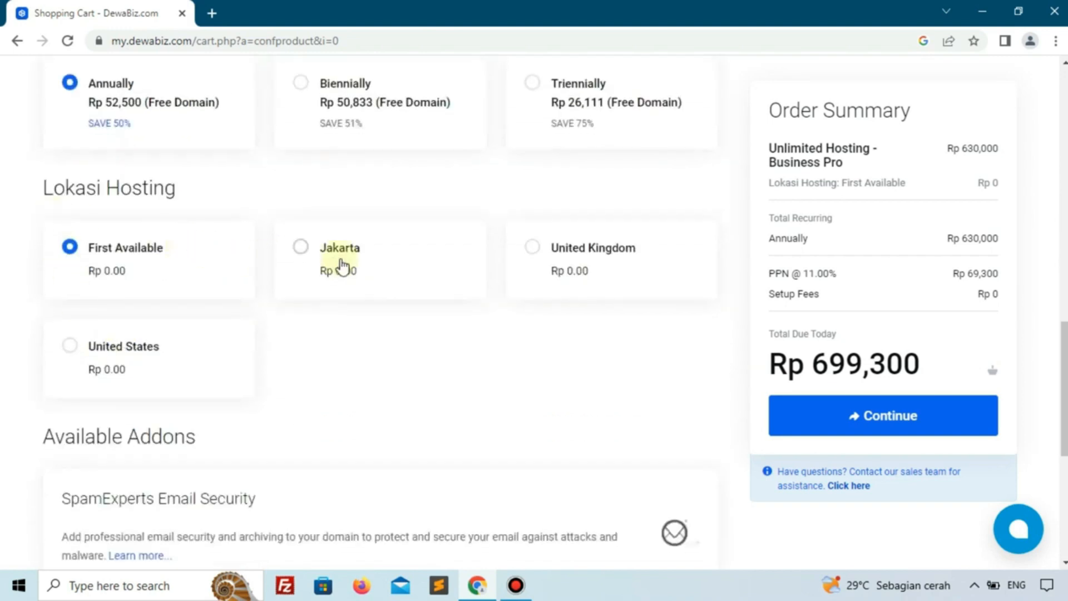
{"action": "left_click", "coordinate": [341, 267]}
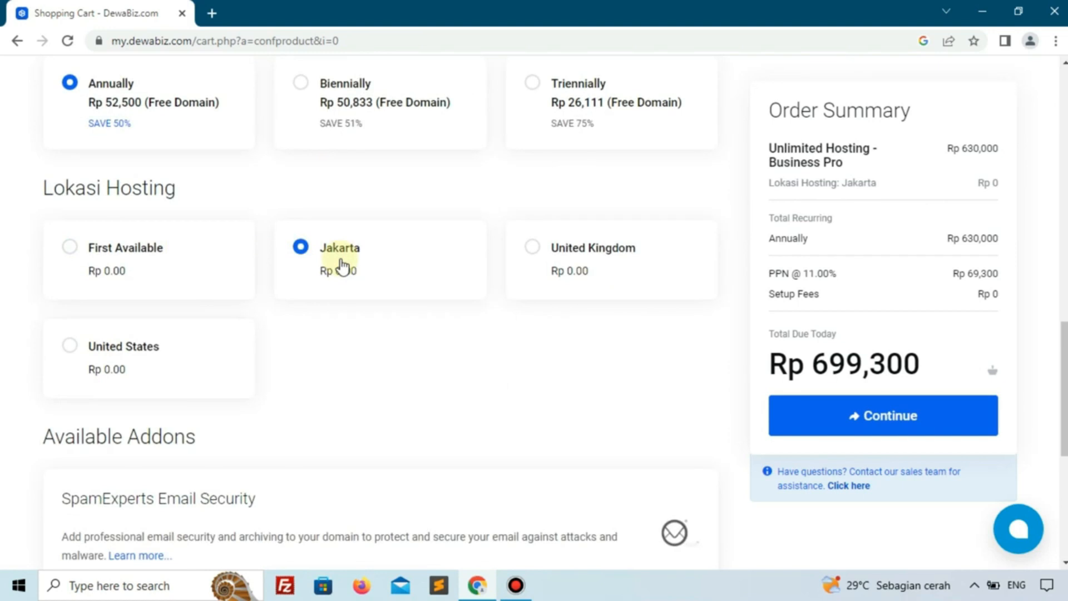
{"action": "left_click", "coordinate": [181, 247]}
{"action": "left_click", "coordinate": [331, 259]}
- Try the Outgoing Scanning and Incoming Scanning packages of SpamExperts Email Security, and set the package back to None
{"action": "scroll", "coordinate": [331, 259], "scroll_direction": "down", "scroll_amount": 5}
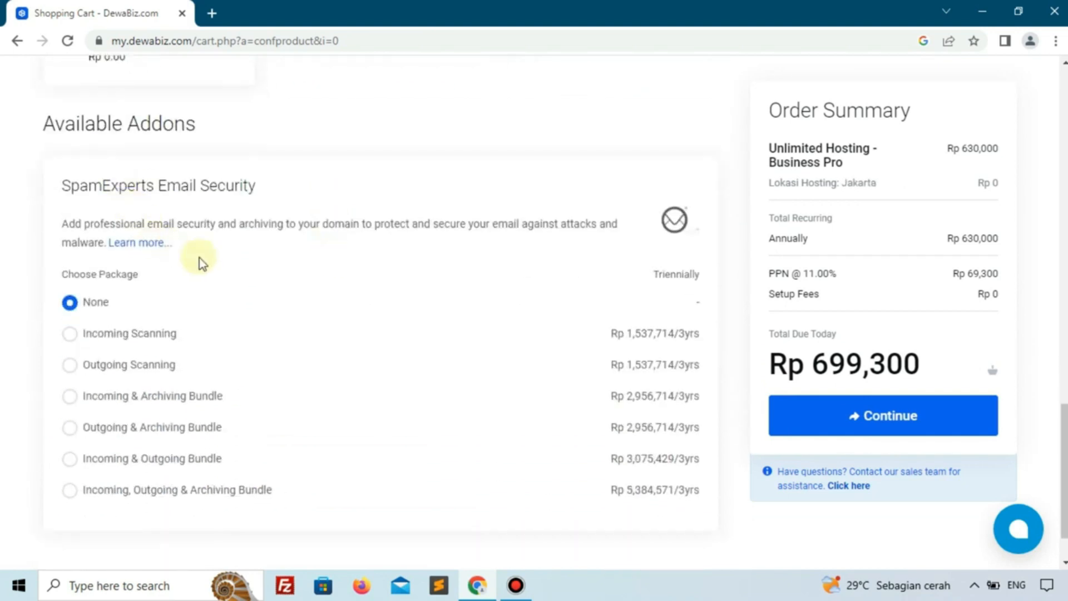
{"action": "scroll", "coordinate": [338, 348], "scroll_direction": "down", "scroll_amount": 1}
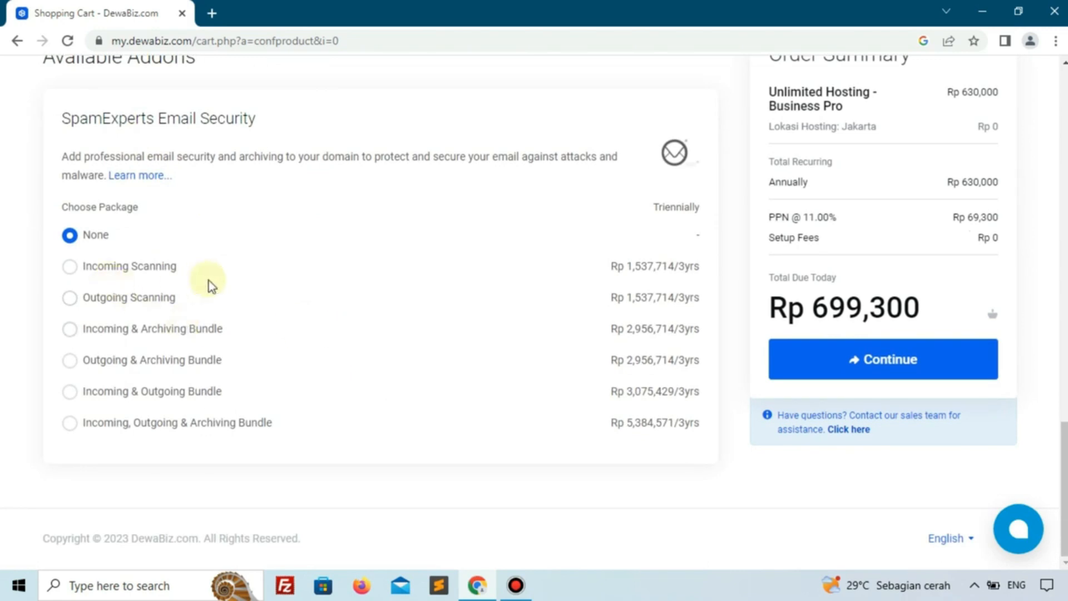
{"action": "left_click", "coordinate": [131, 286]}
{"action": "left_click", "coordinate": [131, 303]}
{"action": "left_click", "coordinate": [103, 267]}
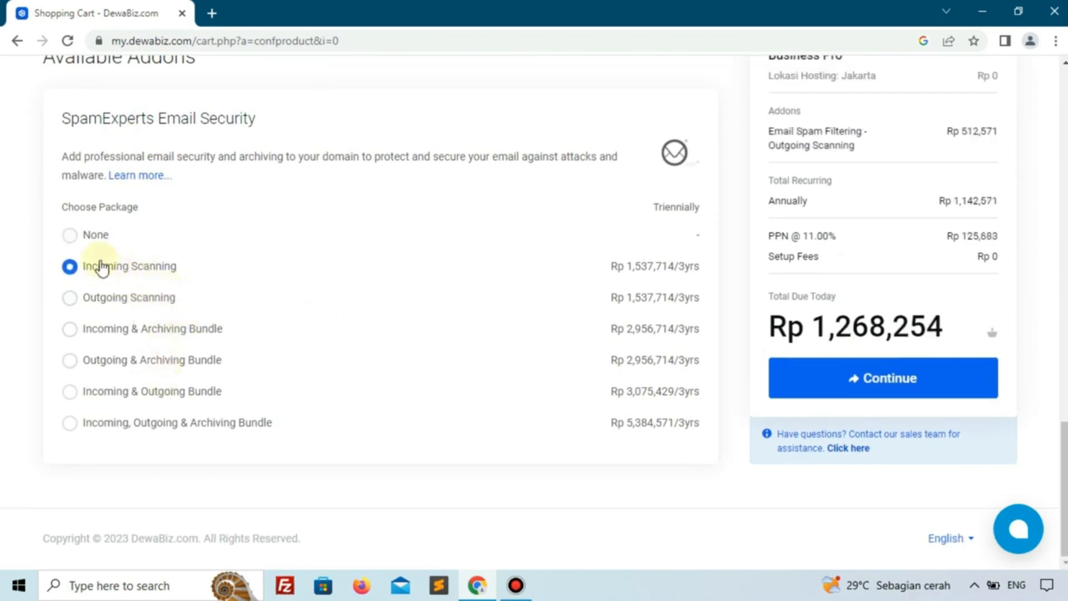
{"action": "left_click", "coordinate": [81, 243]}
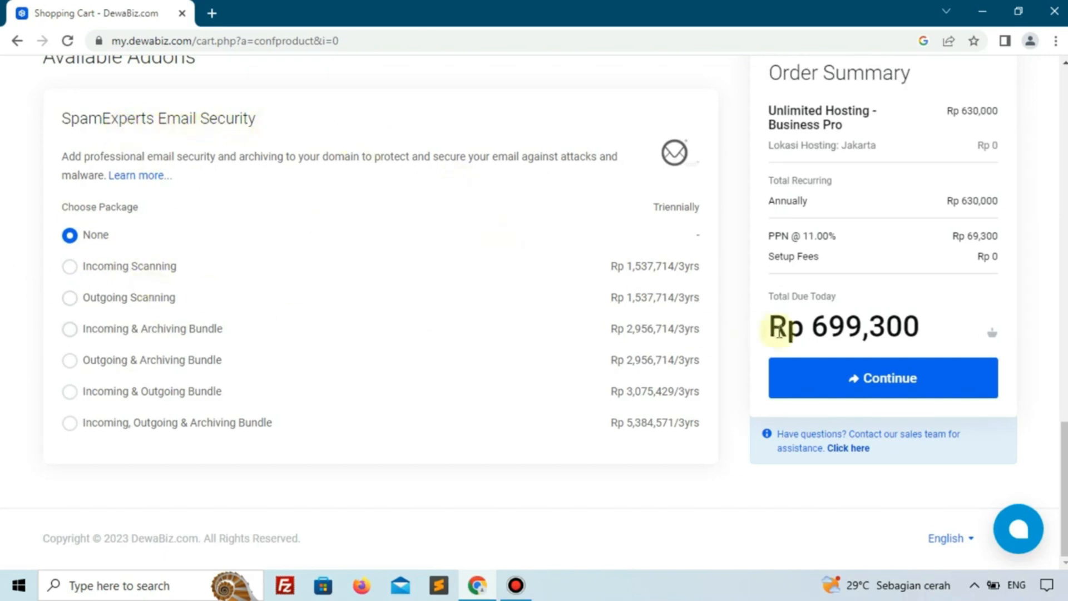
- Continue the order past the domain configuration to checkout, without adding DNS Management or ID Protection to kursuswordpressku.com
{"action": "scroll", "coordinate": [860, 376], "scroll_direction": "up", "scroll_amount": 4}
{"action": "left_click", "coordinate": [889, 417]}
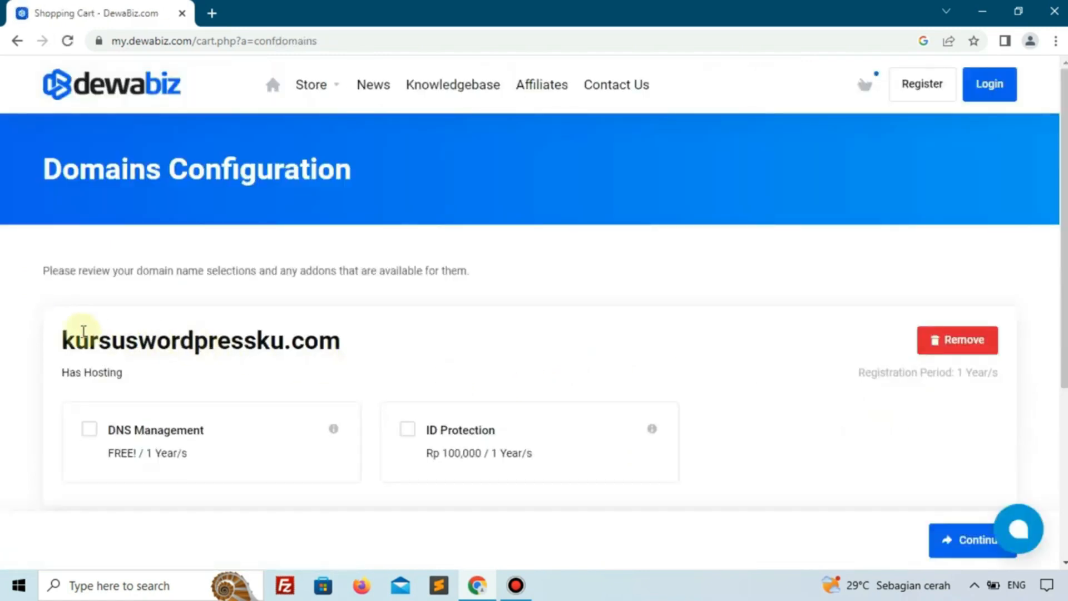
{"action": "scroll", "coordinate": [429, 351], "scroll_direction": "down", "scroll_amount": 2}
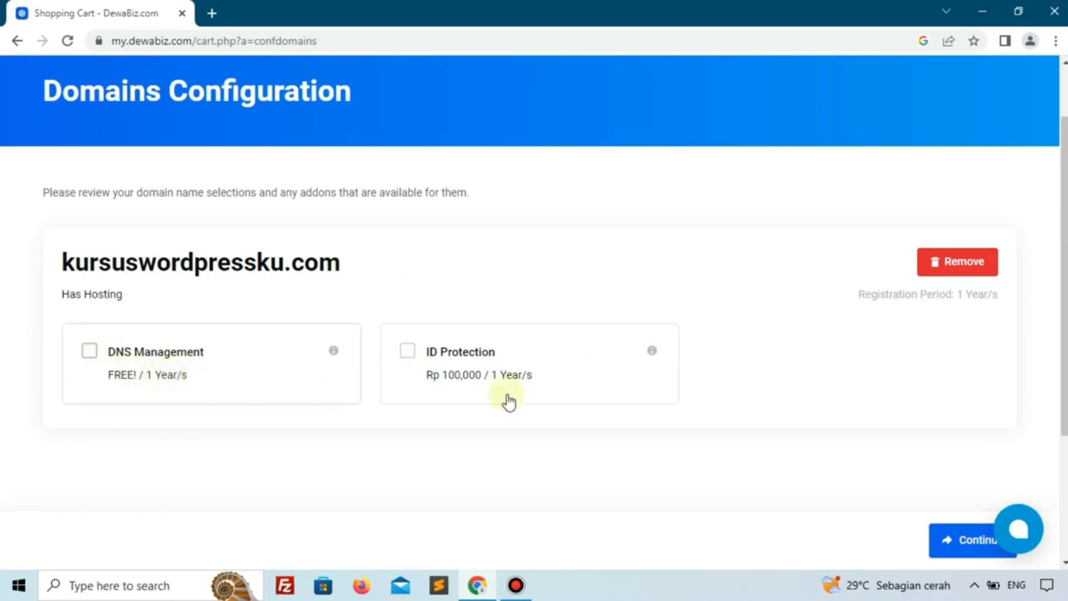
{"action": "scroll", "coordinate": [747, 419], "scroll_direction": "down", "scroll_amount": 3}
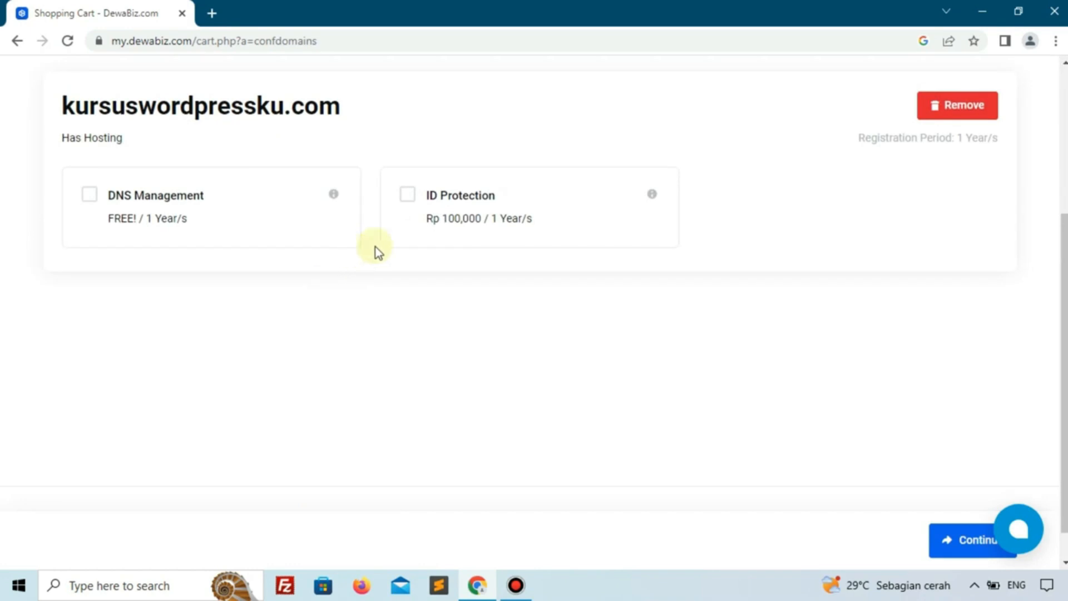
{"action": "left_click", "coordinate": [954, 538]}
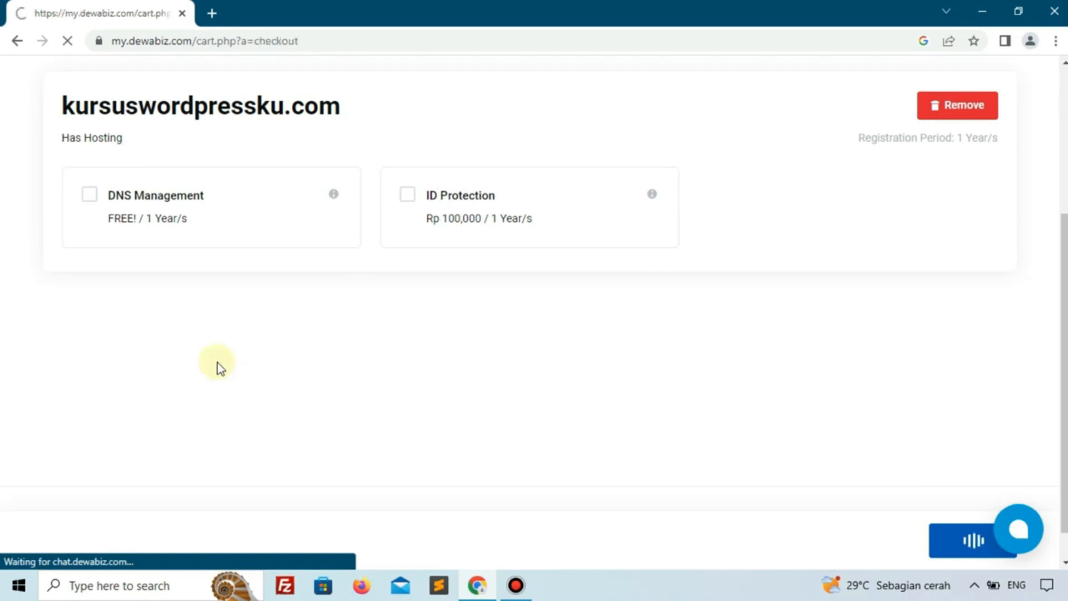
- Review the ordered products, currency, promotions and the new-account billing details form on the checkout page
{"action": "scroll", "coordinate": [218, 364], "scroll_direction": "down", "scroll_amount": 10}
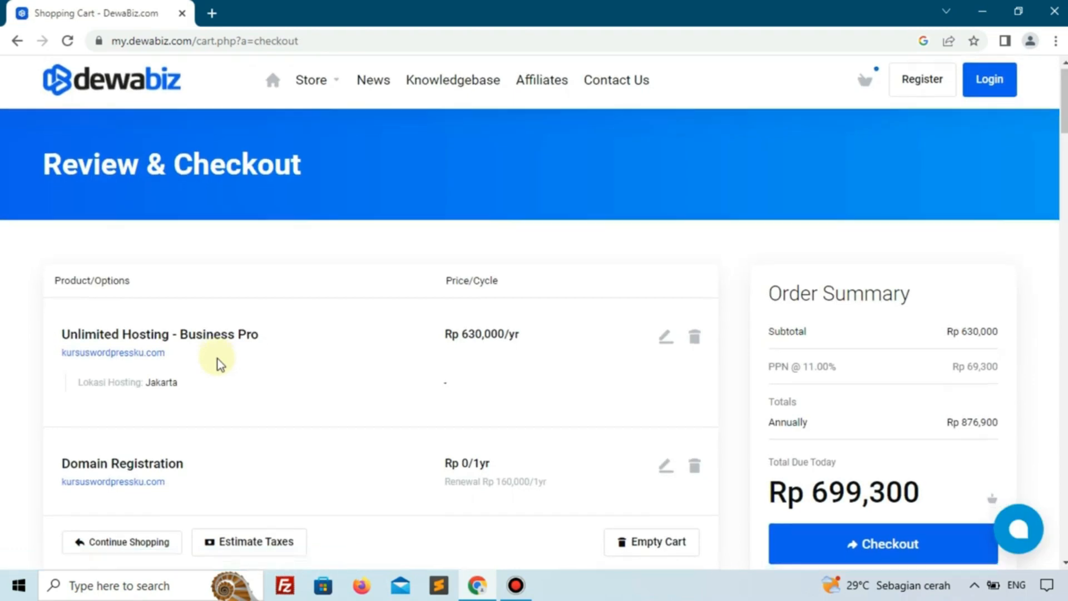
{"action": "scroll", "coordinate": [218, 359], "scroll_direction": "down", "scroll_amount": 10}
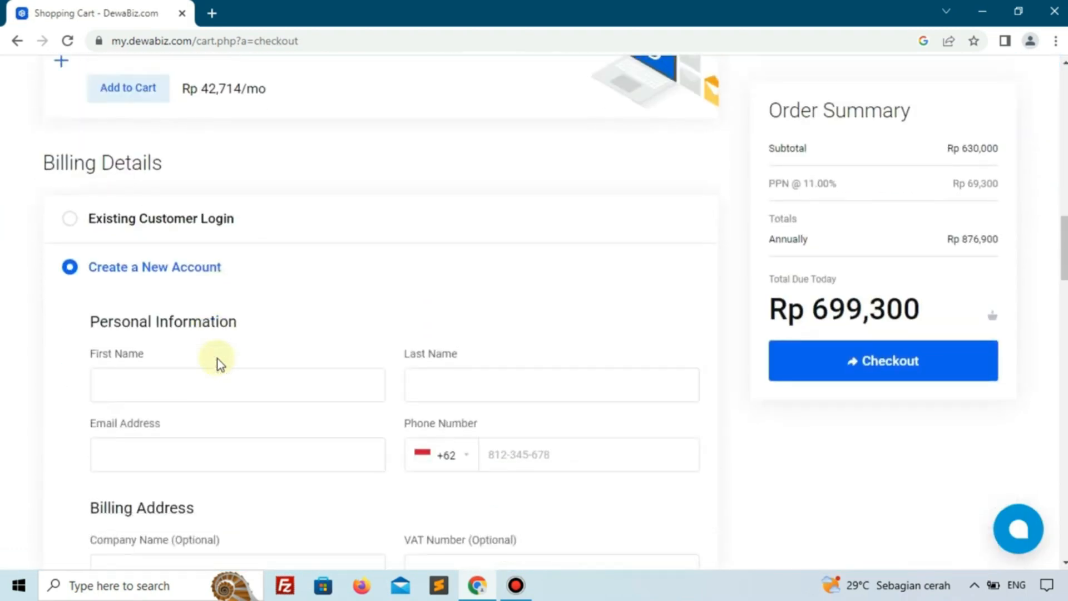
{"action": "scroll", "coordinate": [300, 372], "scroll_direction": "up", "scroll_amount": 15}
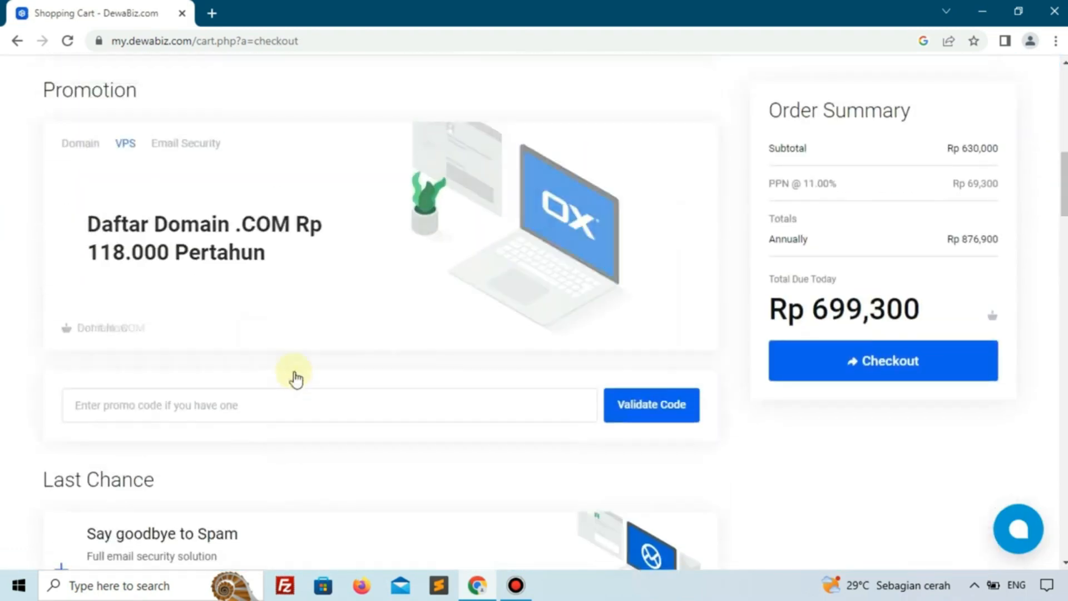
{"action": "scroll", "coordinate": [202, 291], "scroll_direction": "down", "scroll_amount": 8}
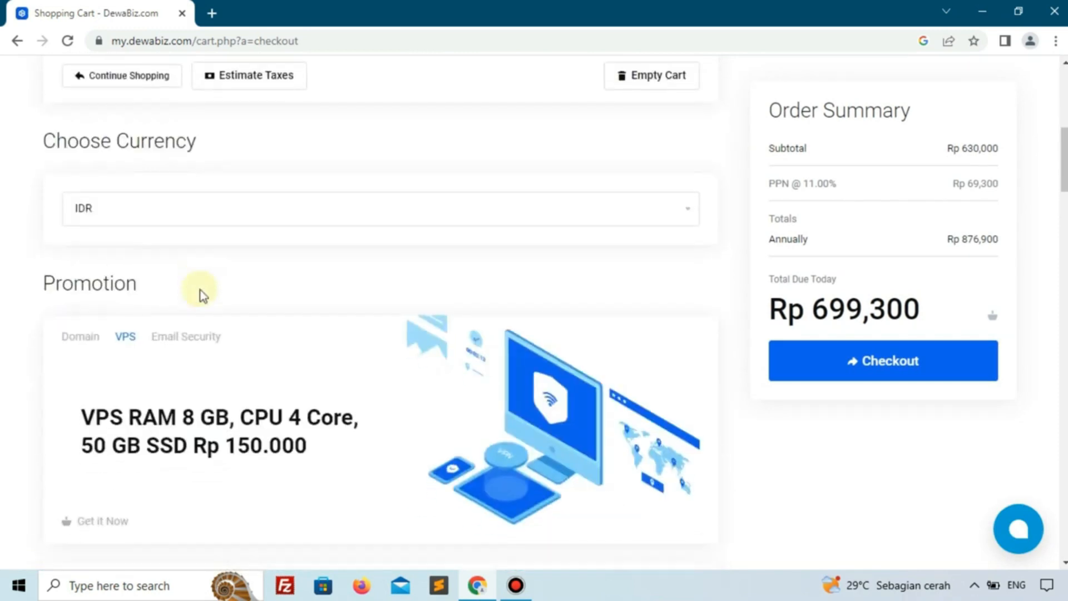
{"action": "scroll", "coordinate": [108, 303], "scroll_direction": "down", "scroll_amount": 4}
{"action": "left_click_drag", "start_coordinate": [34, 164], "coordinate": [184, 175]}
{"action": "scroll", "coordinate": [212, 373], "scroll_direction": "down", "scroll_amount": 4}
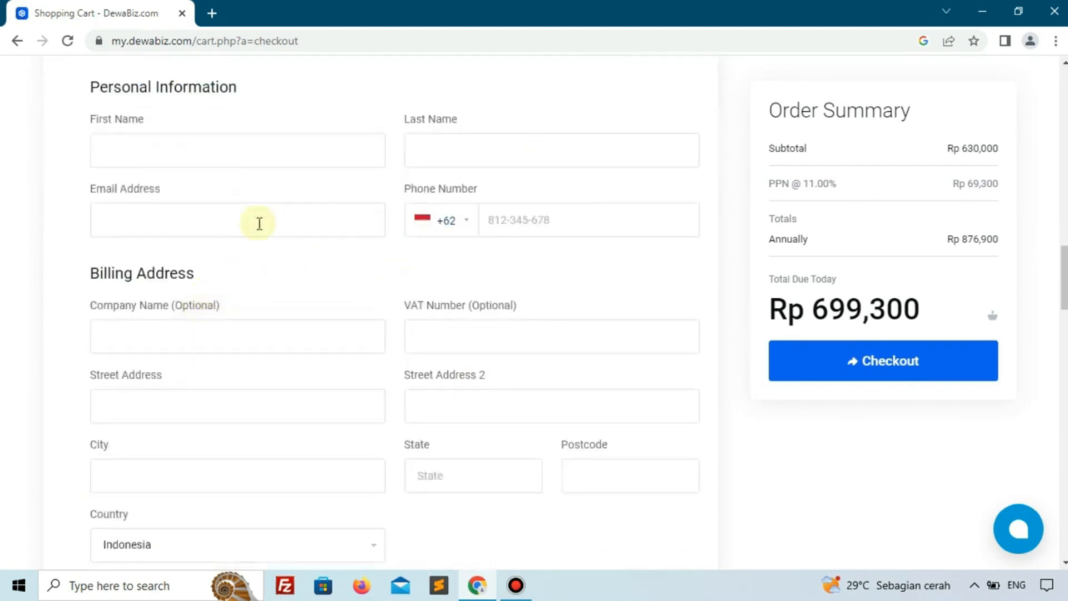
- Set the account's security question to "Where were you born?"
{"action": "scroll", "coordinate": [660, 249], "scroll_direction": "down", "scroll_amount": 7}
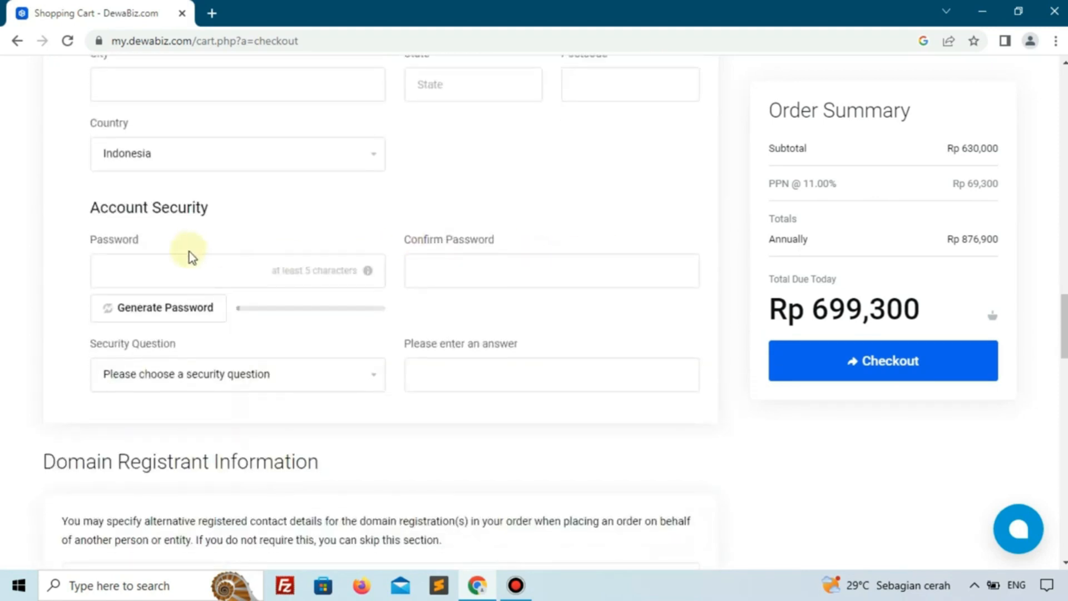
{"action": "scroll", "coordinate": [166, 267], "scroll_direction": "down", "scroll_amount": 1}
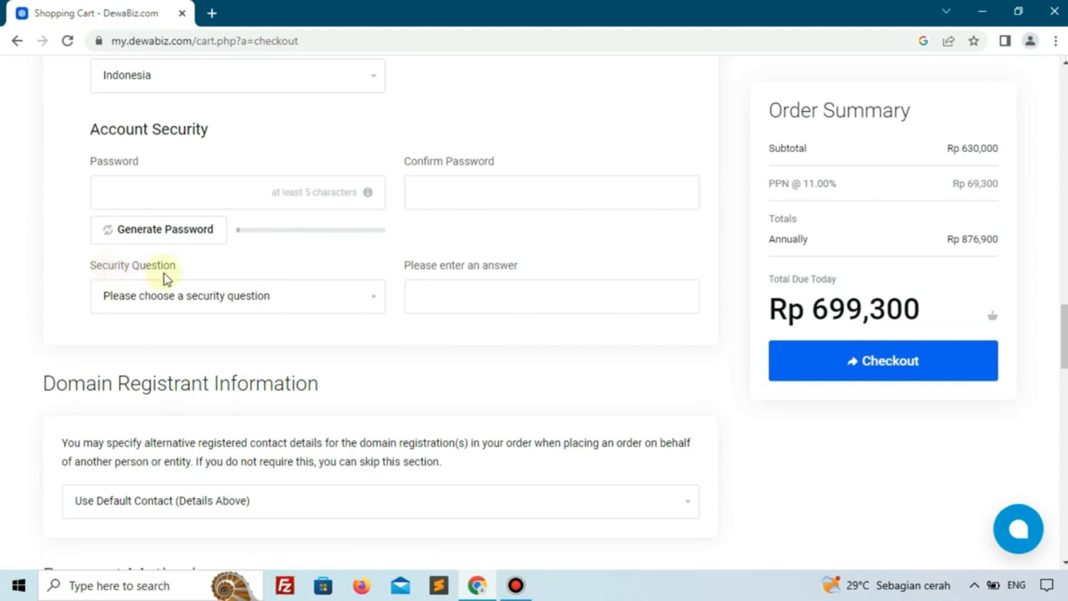
{"action": "left_click", "coordinate": [206, 314]}
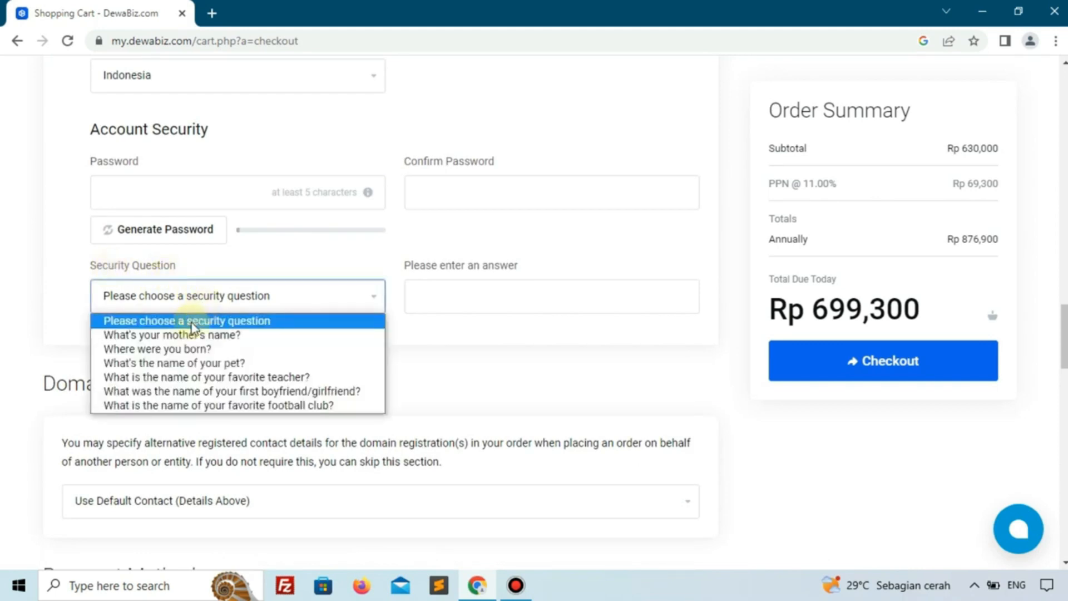
{"action": "left_click", "coordinate": [148, 350]}
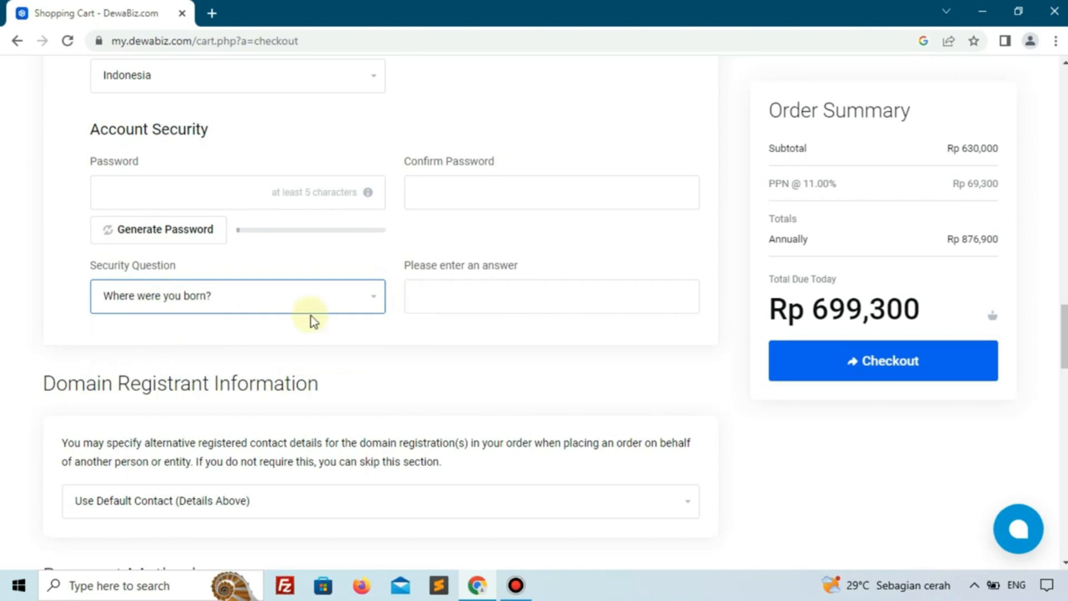
- Choose OVO as the payment method for the order
{"action": "scroll", "coordinate": [369, 303], "scroll_direction": "down", "scroll_amount": 4}
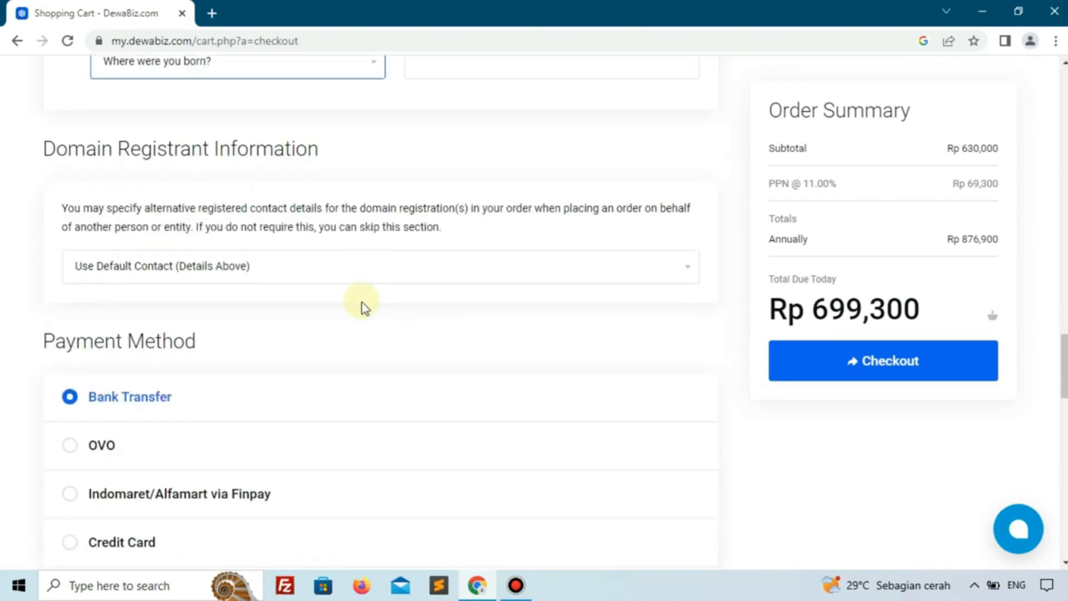
{"action": "scroll", "coordinate": [345, 200], "scroll_direction": "down", "scroll_amount": 4}
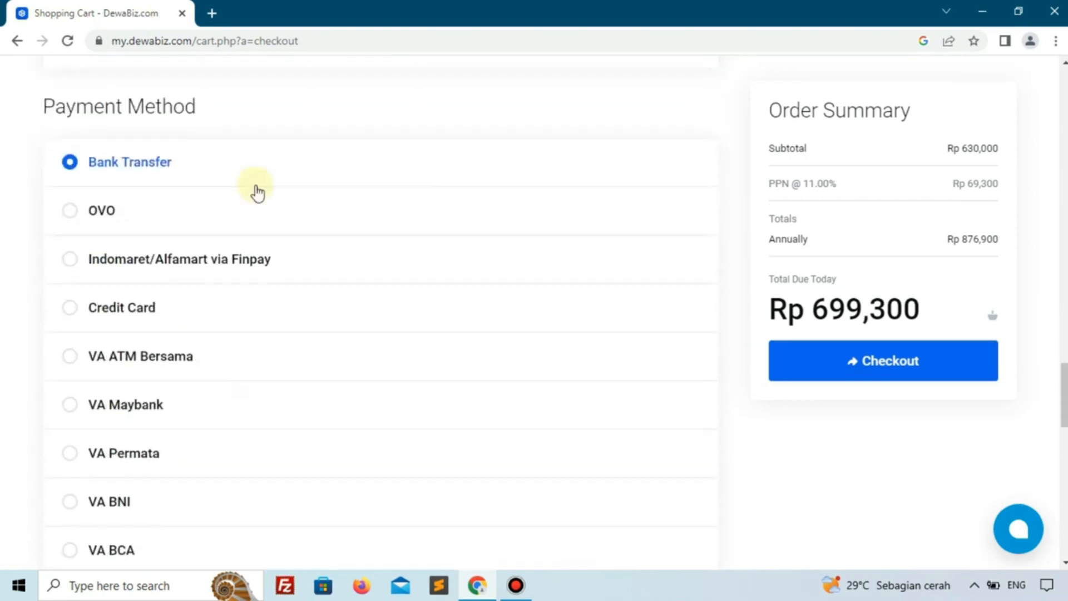
{"action": "left_click", "coordinate": [87, 231]}
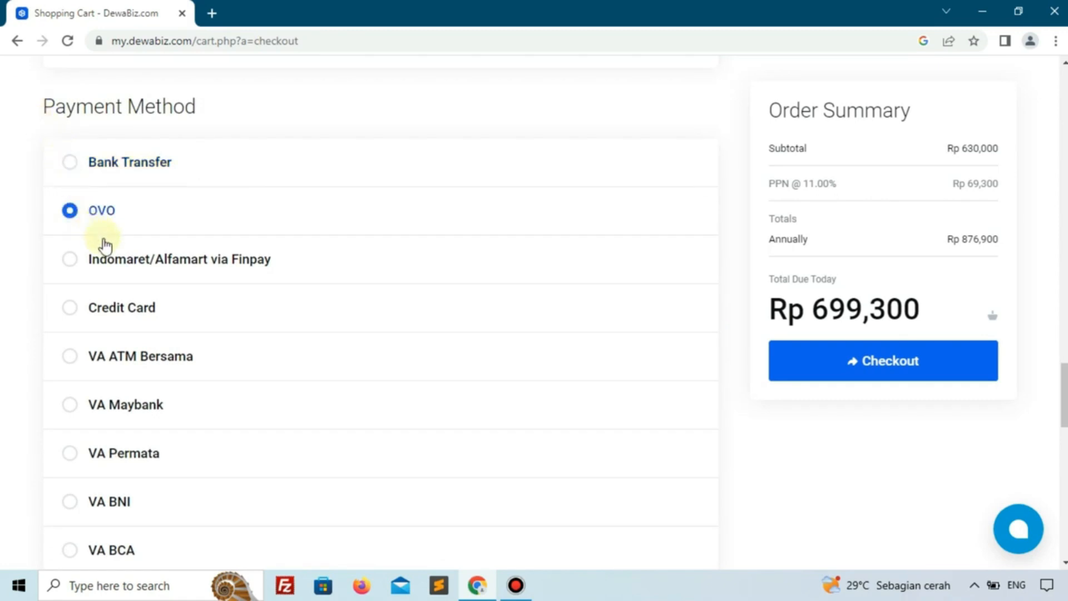
- Look through the remaining payment methods and agree to the Terms of Service for the order
{"action": "scroll", "coordinate": [128, 426], "scroll_direction": "down", "scroll_amount": 7}
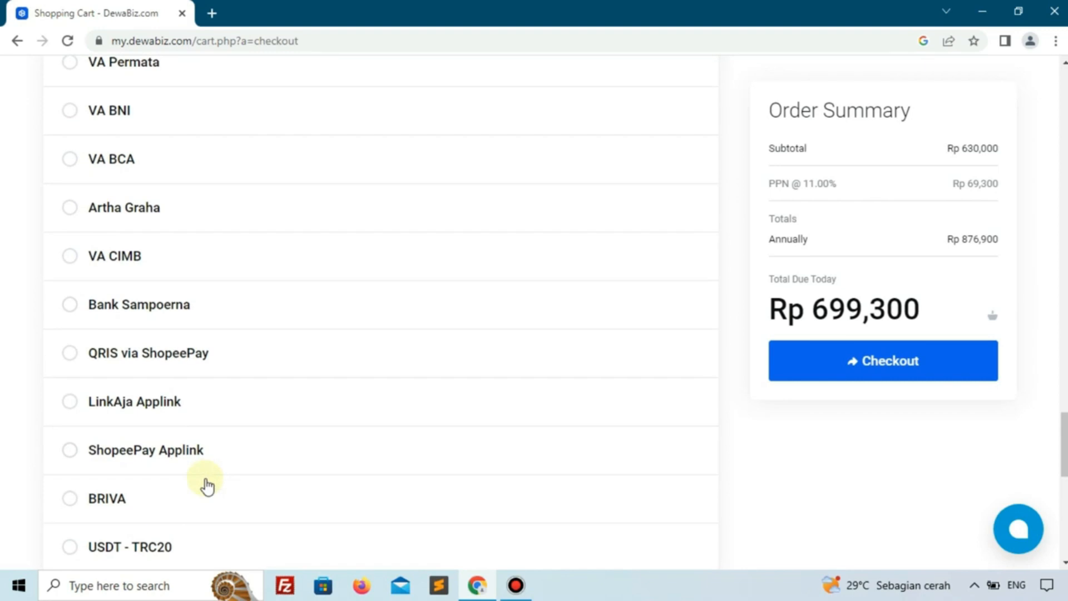
{"action": "scroll", "coordinate": [207, 482], "scroll_direction": "down", "scroll_amount": 5}
{"action": "scroll", "coordinate": [207, 390], "scroll_direction": "down", "scroll_amount": 3}
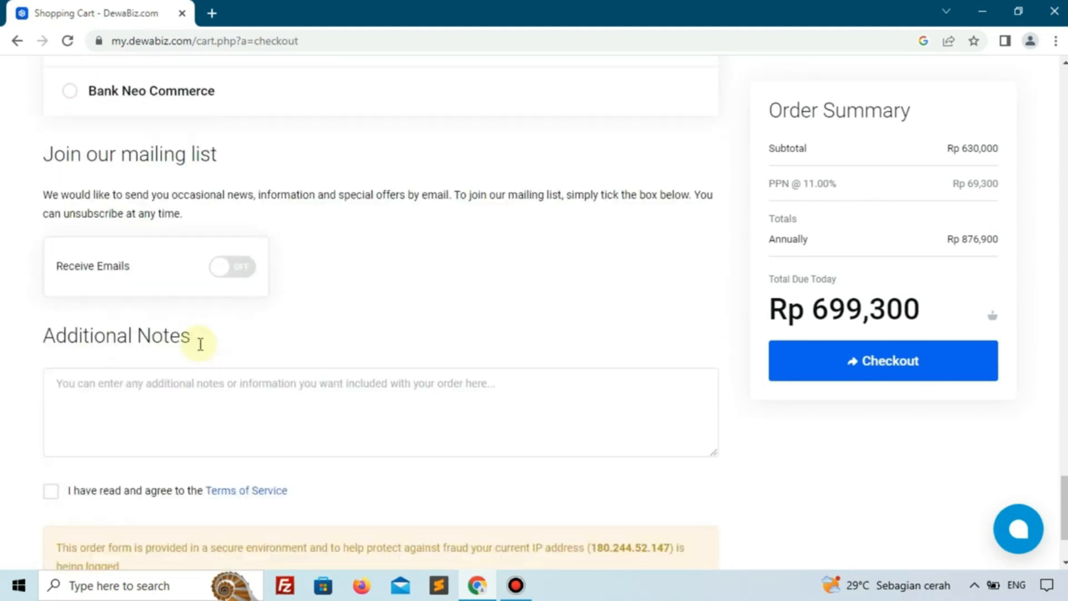
{"action": "scroll", "coordinate": [200, 343], "scroll_direction": "down", "scroll_amount": 2}
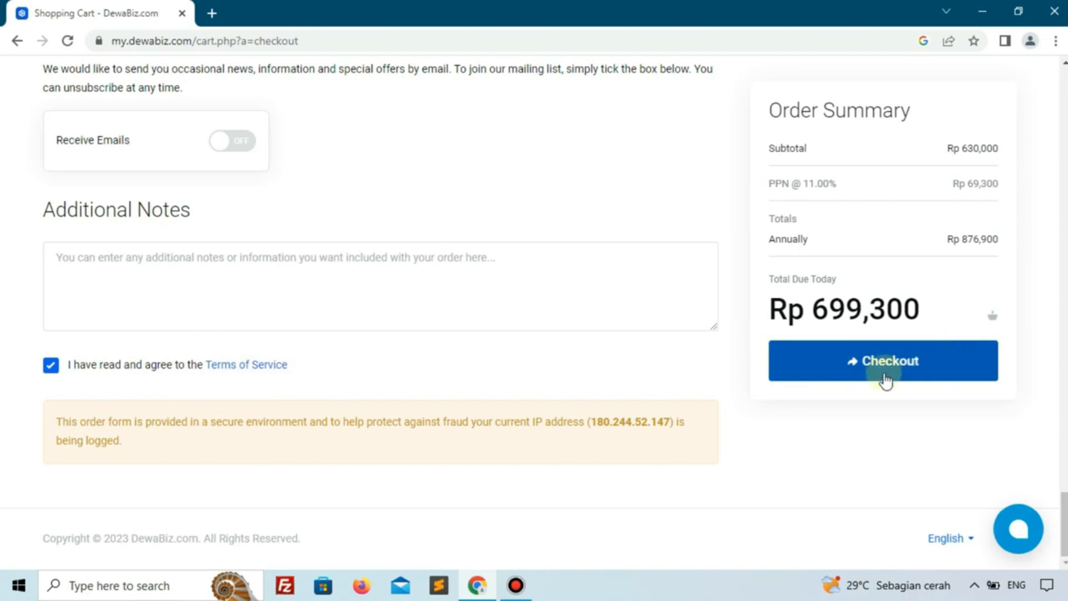
- Review the chosen payment method, the hosting and domain items and the order summary before checking out
{"action": "scroll", "coordinate": [699, 400], "scroll_direction": "up", "scroll_amount": 5}
{"action": "scroll", "coordinate": [696, 398], "scroll_direction": "up", "scroll_amount": 20}
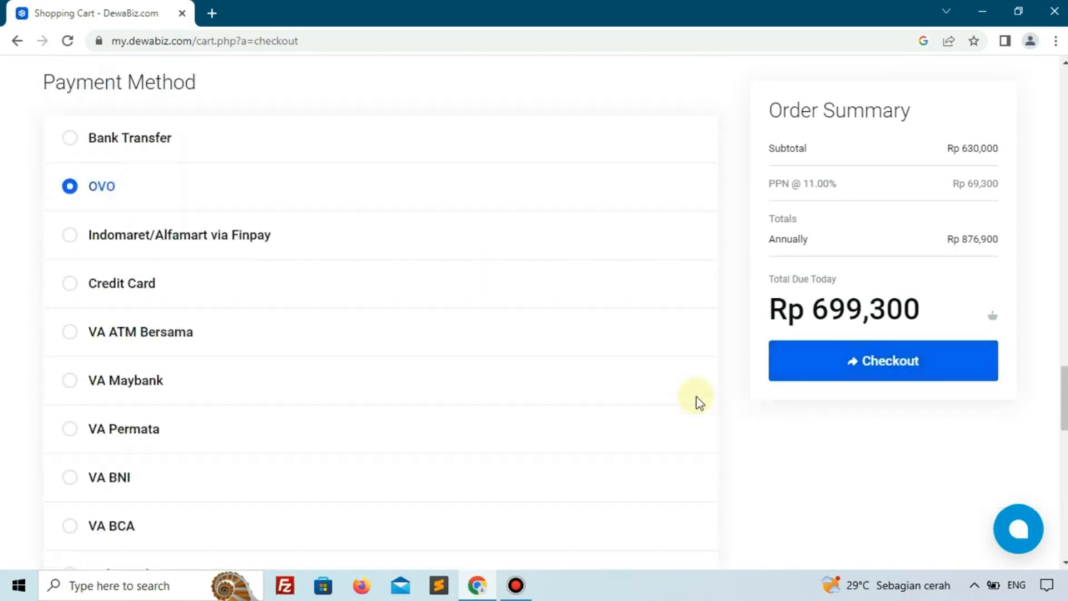
{"action": "scroll", "coordinate": [696, 397], "scroll_direction": "up", "scroll_amount": 8}
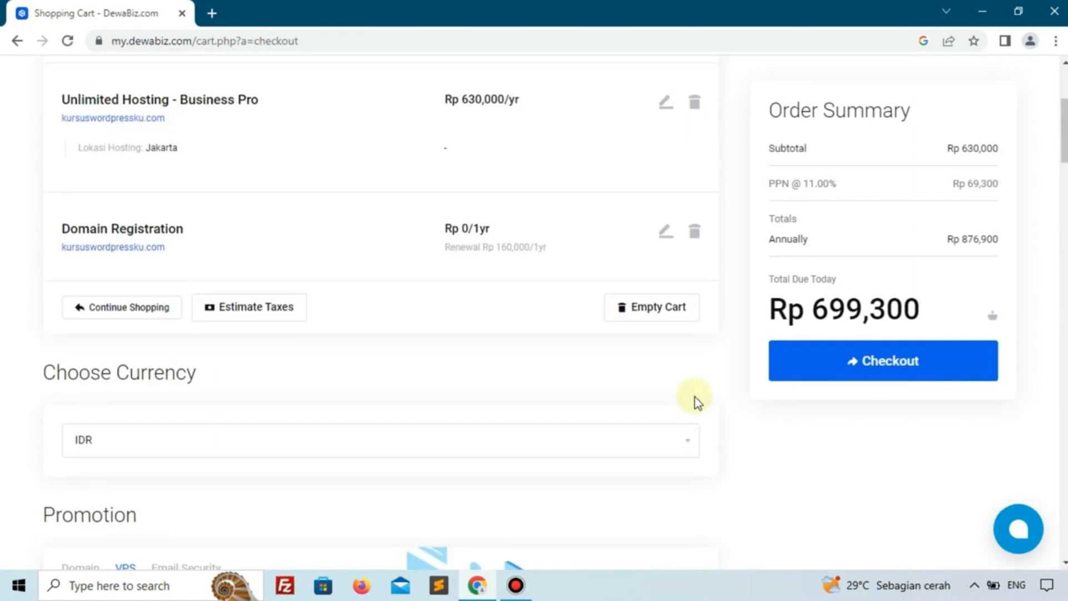
{"action": "scroll", "coordinate": [698, 402], "scroll_direction": "up", "scroll_amount": 5}
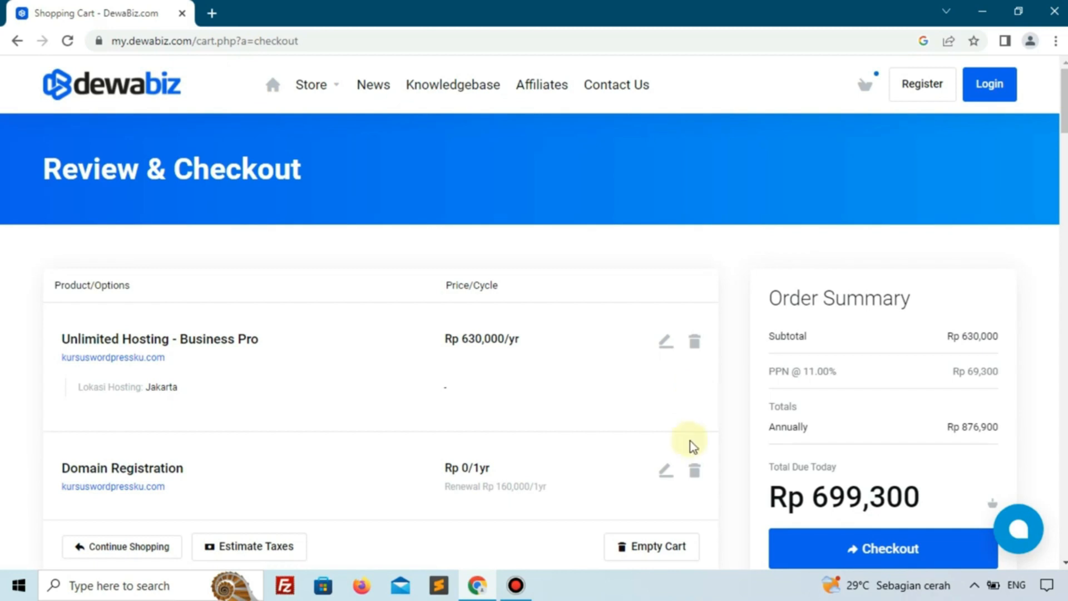
{"action": "scroll", "coordinate": [744, 388], "scroll_direction": "down", "scroll_amount": 3}
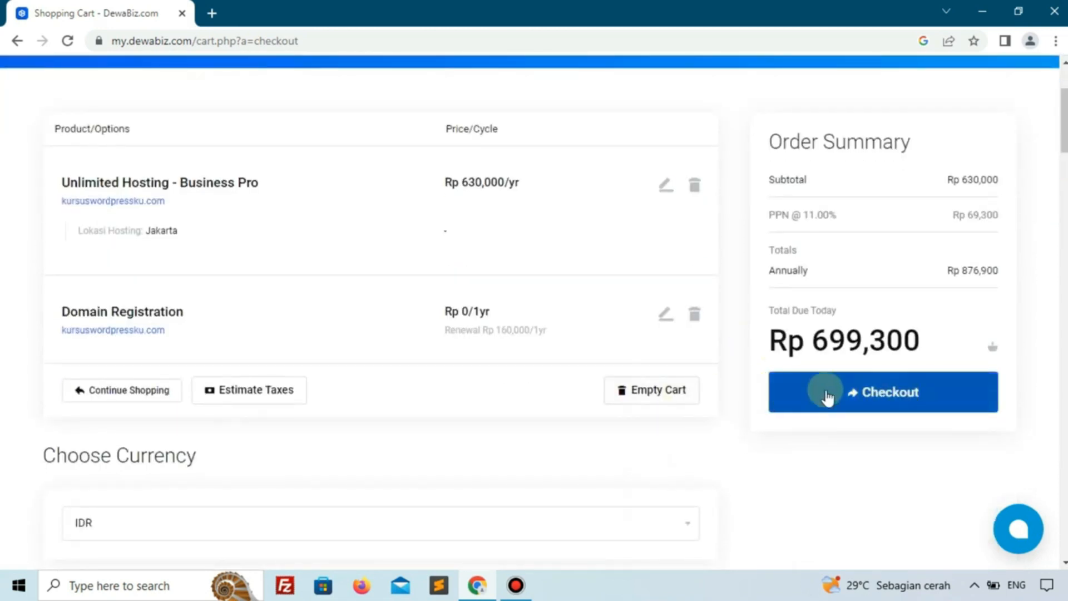
{"action": "scroll", "coordinate": [792, 398], "scroll_direction": "up", "scroll_amount": 3}
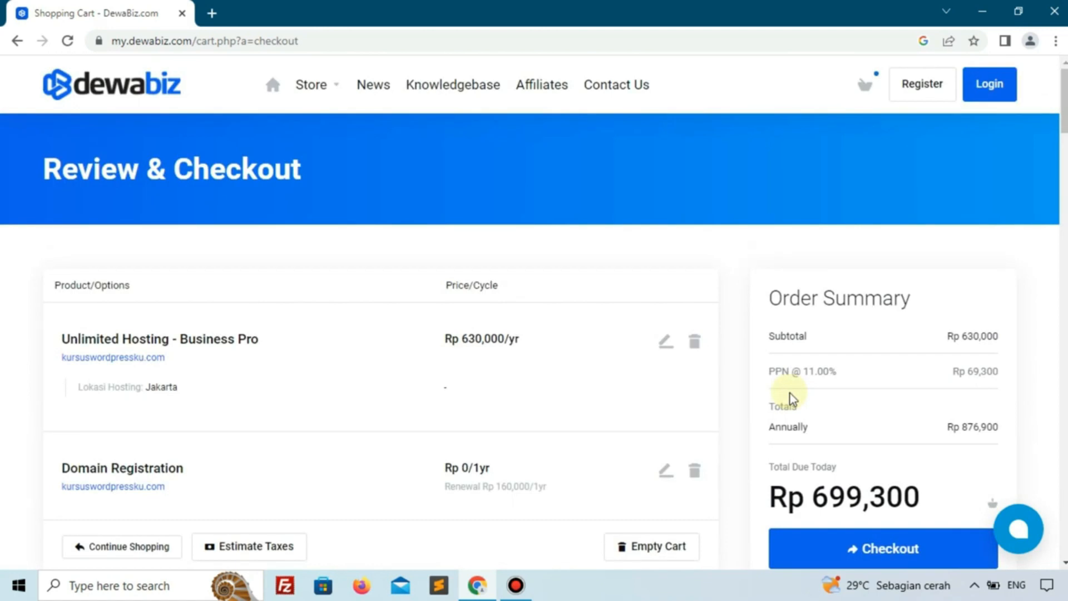
{"action": "scroll", "coordinate": [805, 372], "scroll_direction": "down", "scroll_amount": 4}
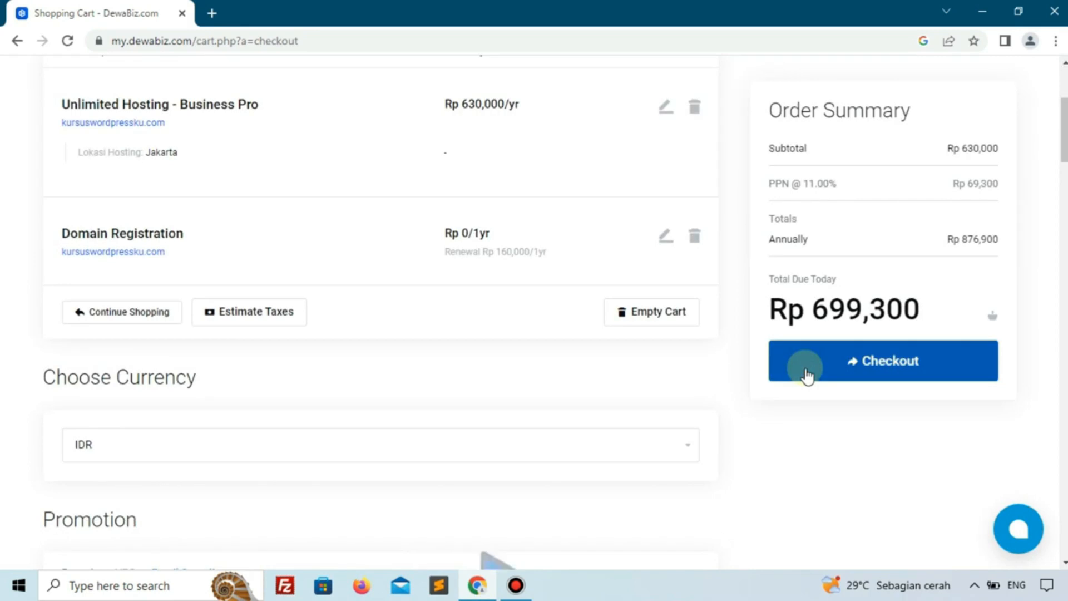
{"action": "scroll", "coordinate": [805, 372], "scroll_direction": "up", "scroll_amount": 1}
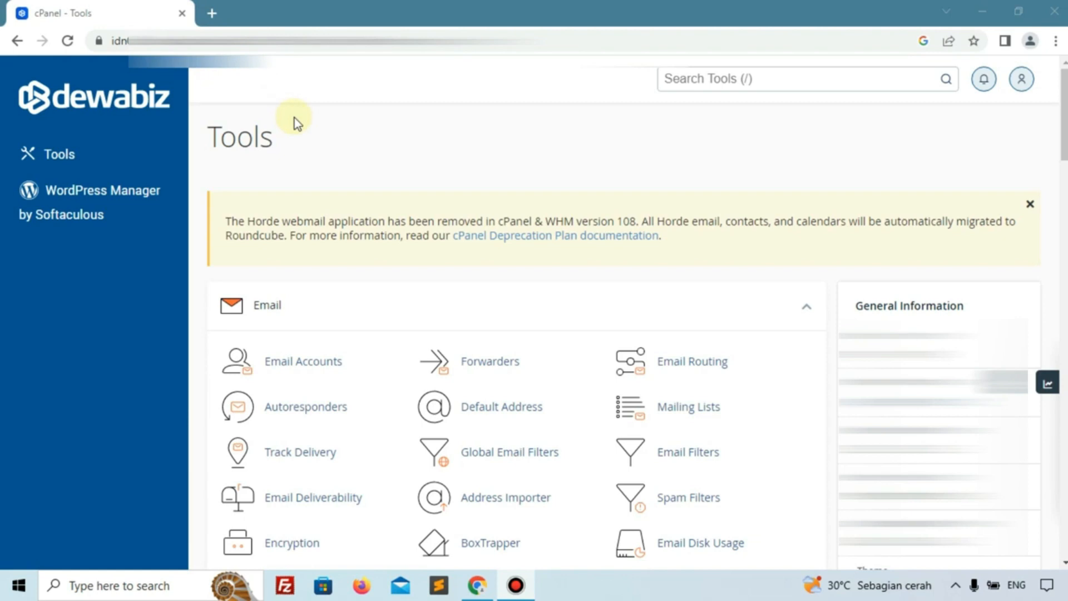
- Search the cPanel tools for "ssl" and open Lets Encrypt SSL
{"action": "left_click", "coordinate": [710, 93]}
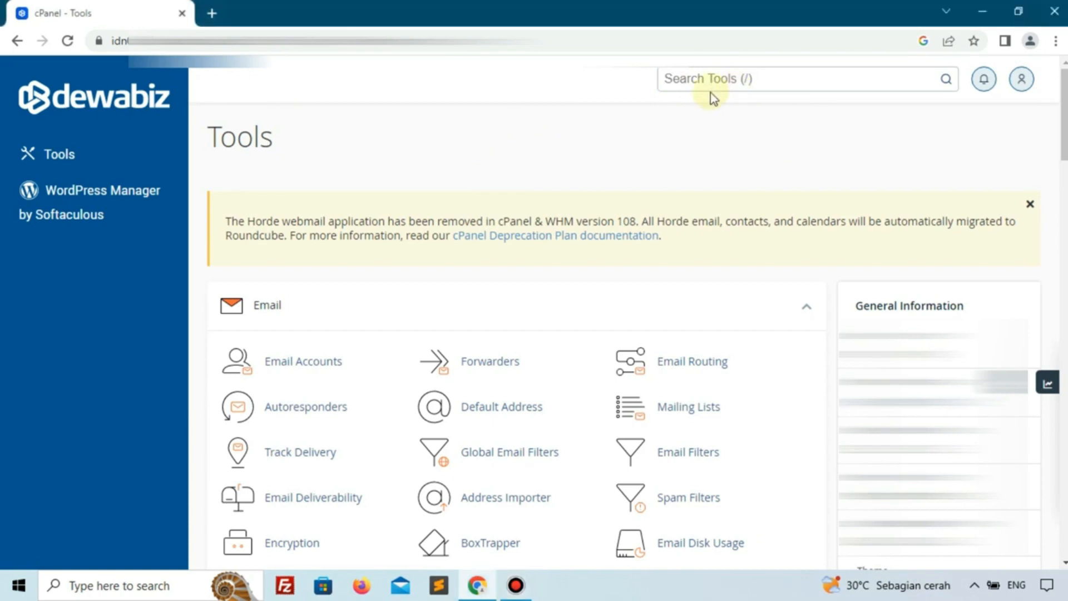
{"action": "left_click", "coordinate": [726, 78]}
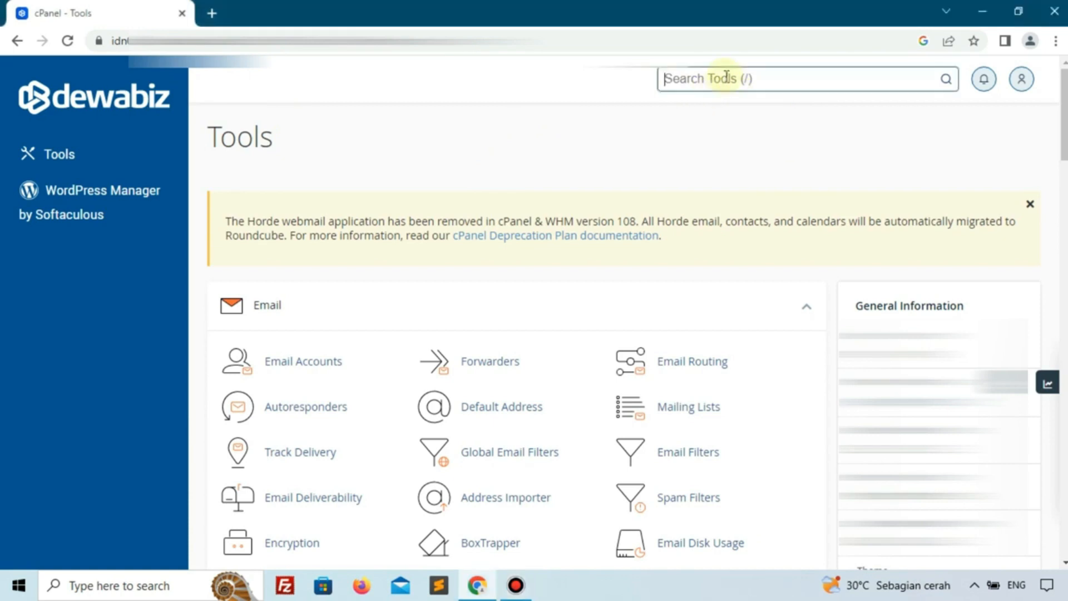
{"action": "type", "text": "ssl"}
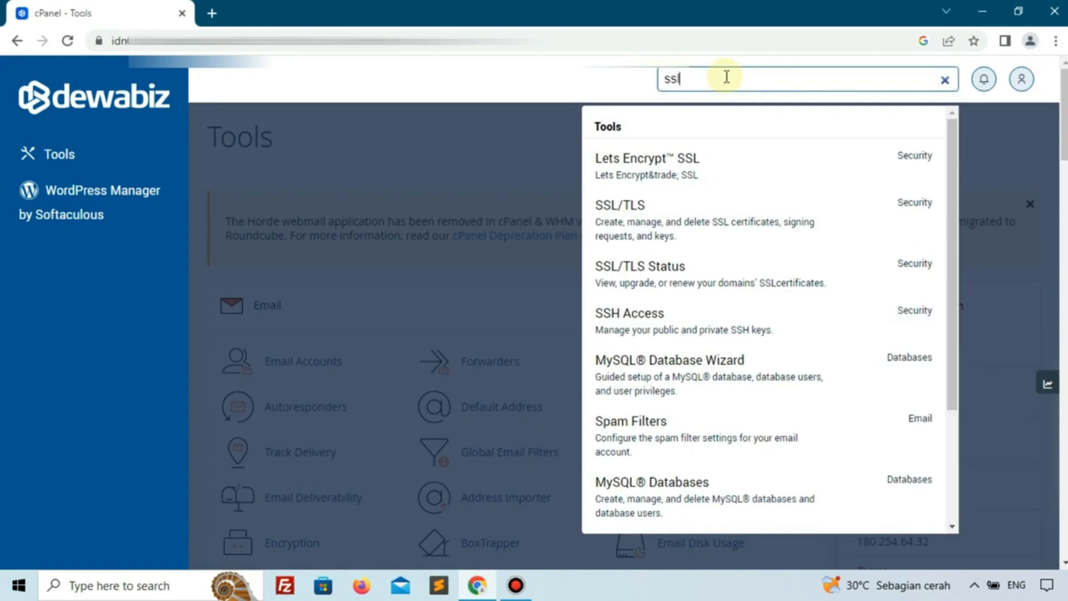
{"action": "left_click", "coordinate": [662, 165]}
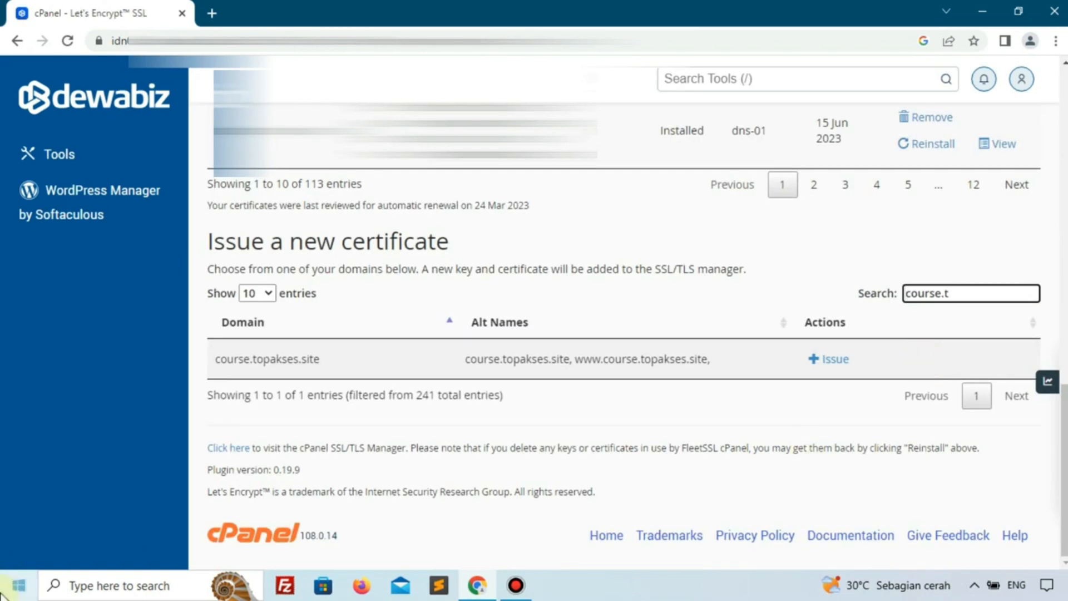
- Issue a Let's Encrypt certificate for course.topakses.site, including its www alias and using the http-01 validation method
{"action": "left_click_drag", "start_coordinate": [215, 246], "coordinate": [460, 241]}
{"action": "left_click", "coordinate": [588, 236]}
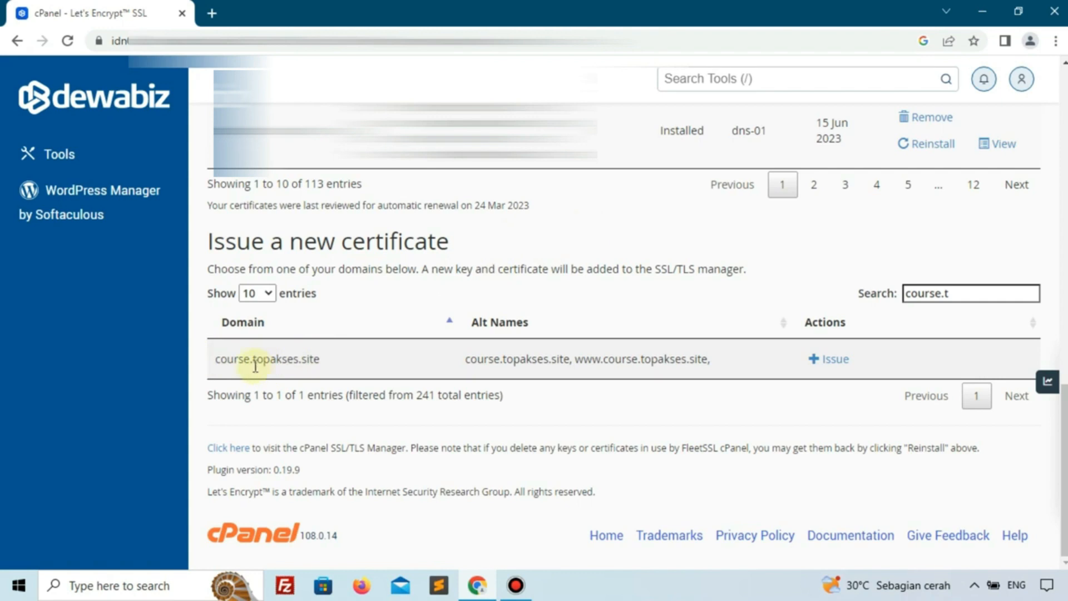
{"action": "left_click_drag", "start_coordinate": [222, 357], "coordinate": [320, 356]}
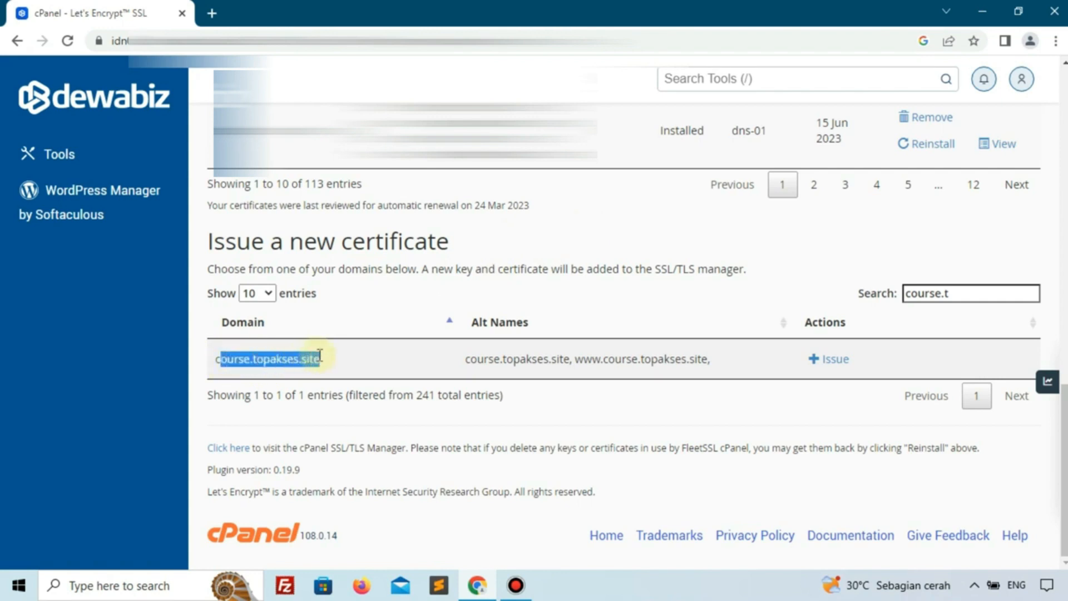
{"action": "left_click", "coordinate": [367, 354]}
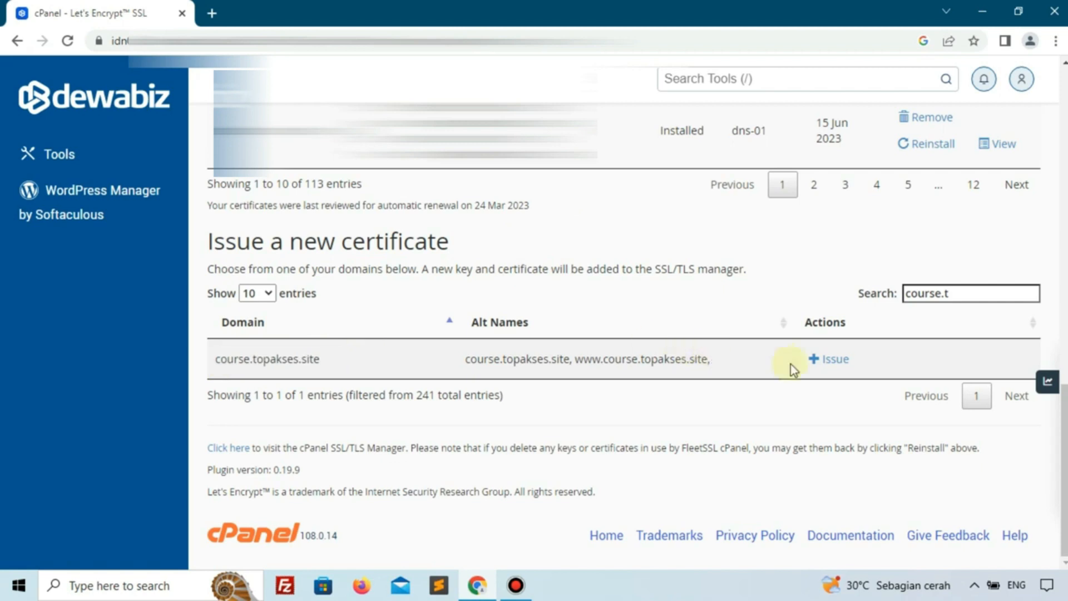
{"action": "left_click", "coordinate": [814, 361]}
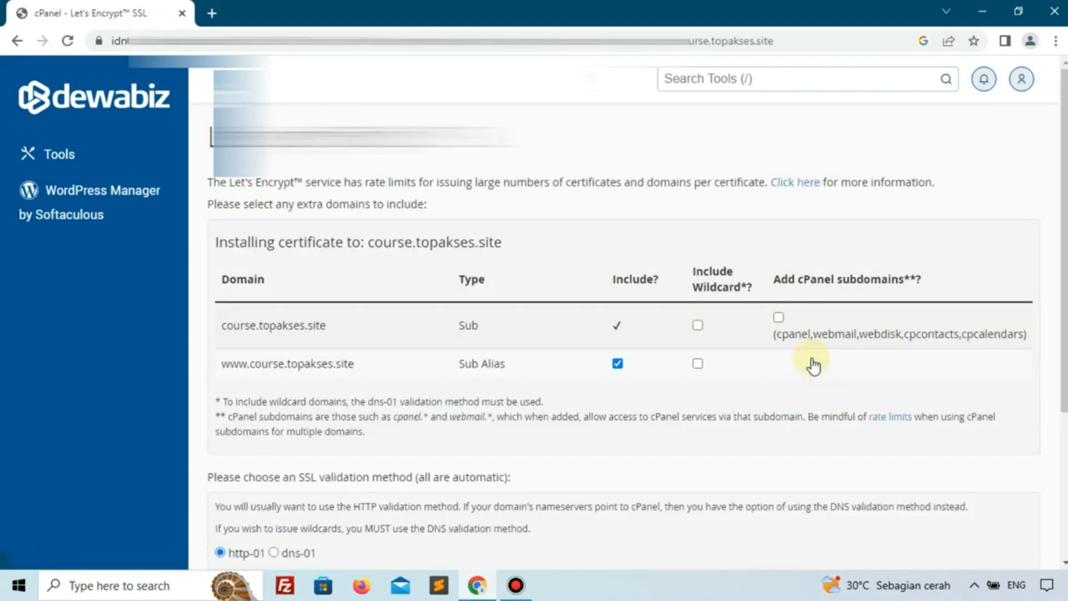
{"action": "scroll", "coordinate": [723, 363], "scroll_direction": "down", "scroll_amount": 4}
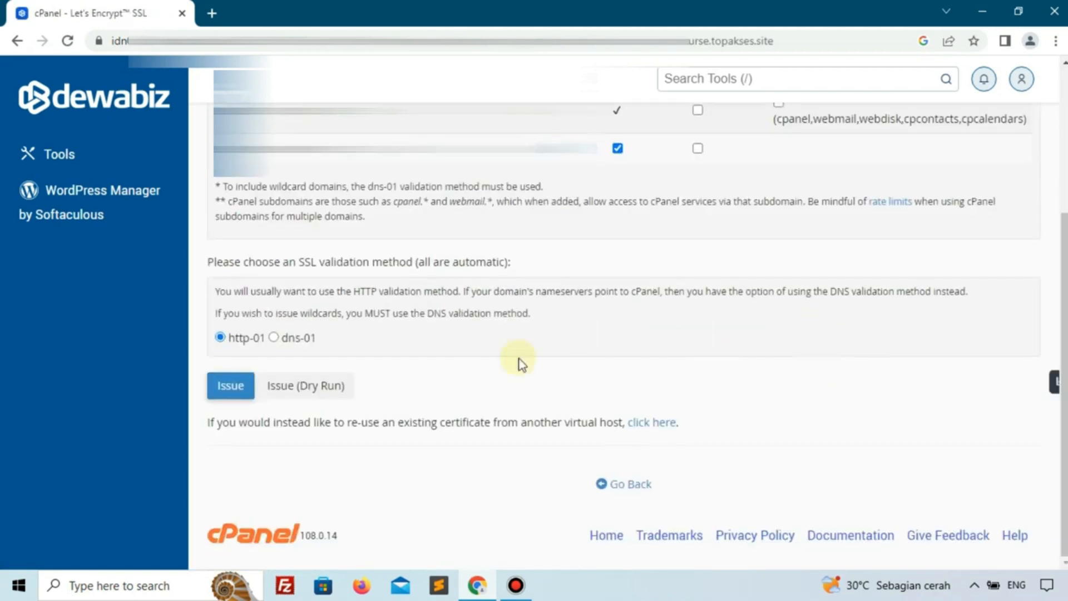
{"action": "left_click", "coordinate": [229, 385]}
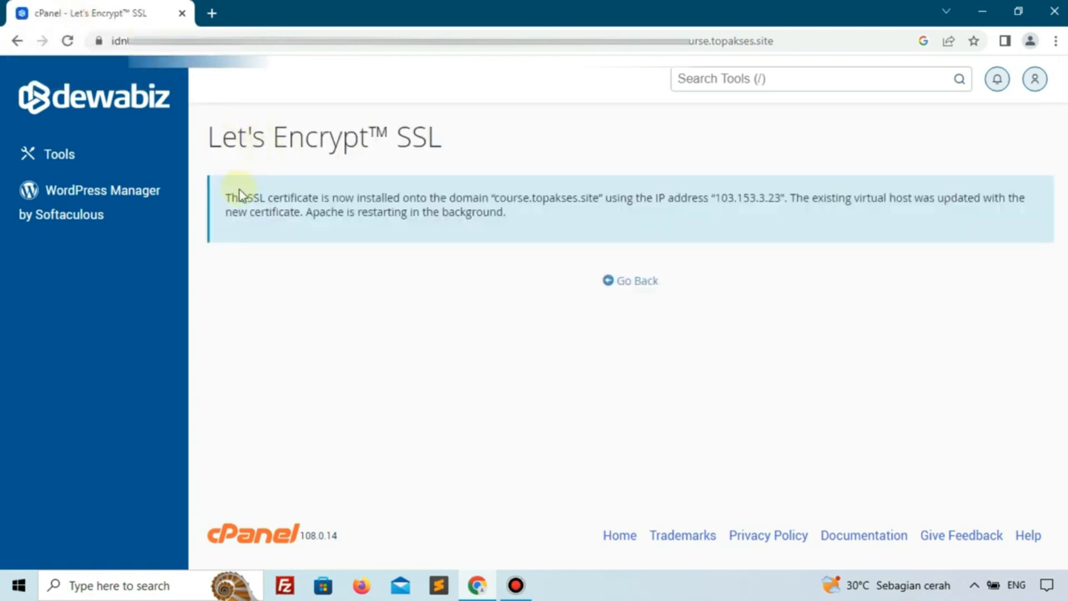
{"action": "left_click_drag", "start_coordinate": [239, 196], "coordinate": [542, 236]}
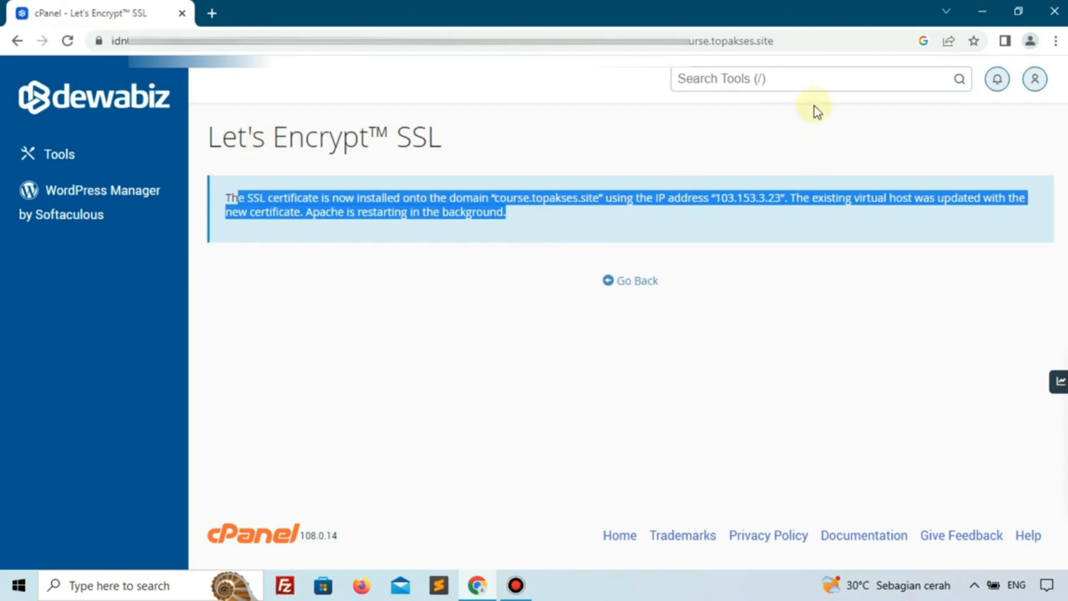
- Search the tools for "soft", open Softaculous Apps Installer and start a WordPress installation
{"action": "left_click", "coordinate": [808, 91]}
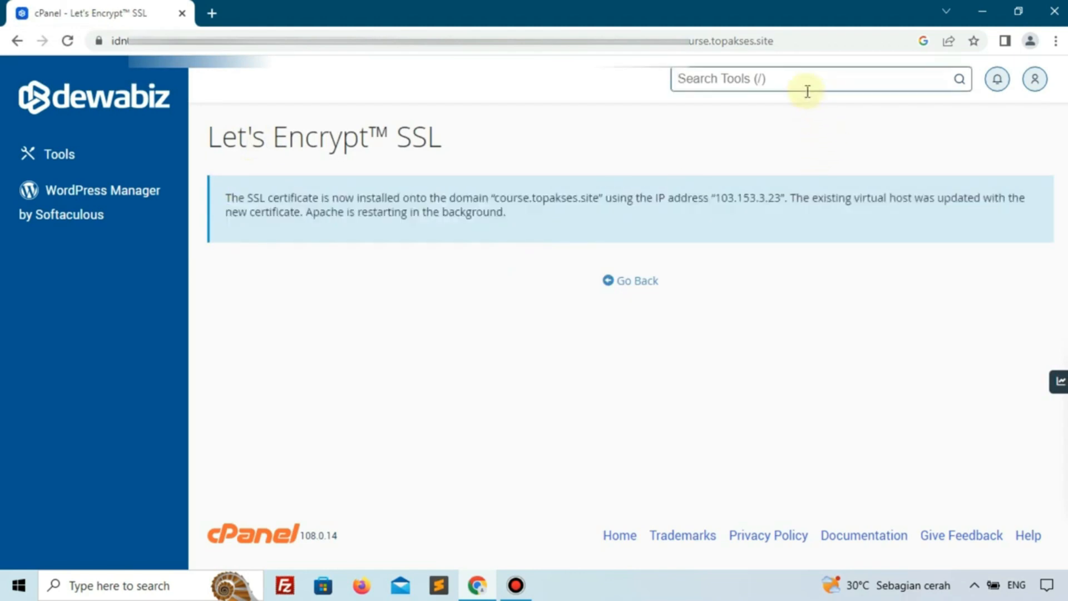
{"action": "type", "text": "soft"}
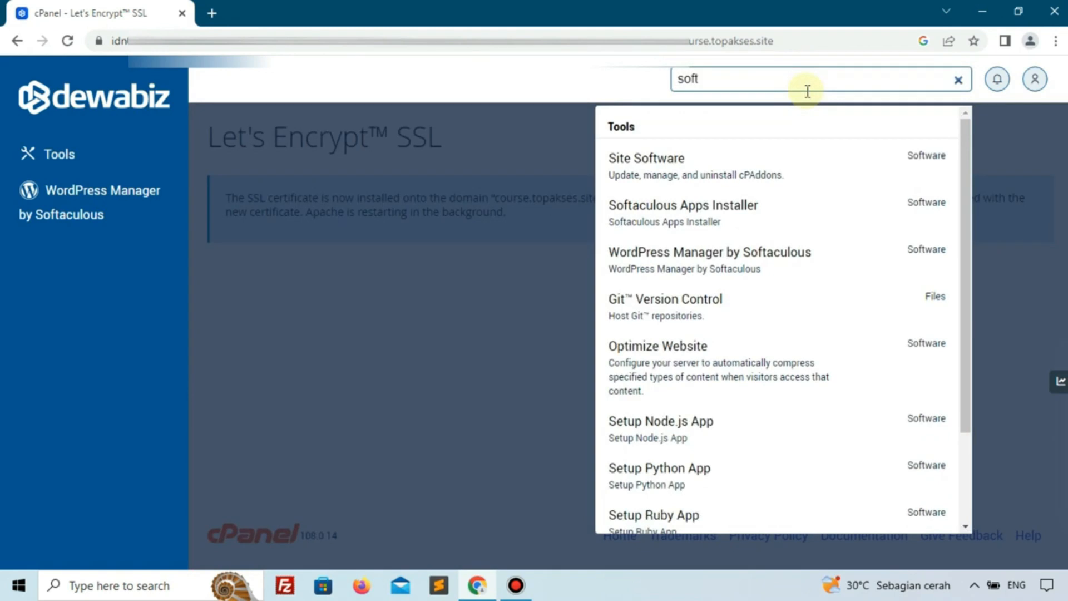
{"action": "left_click", "coordinate": [705, 208]}
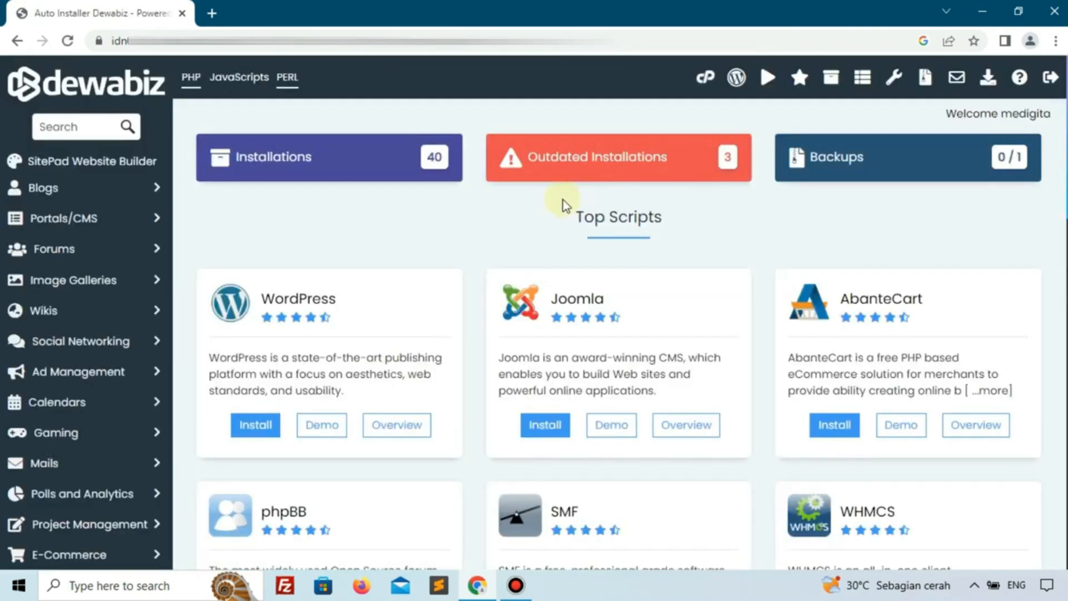
{"action": "scroll", "coordinate": [239, 289], "scroll_direction": "down", "scroll_amount": 1}
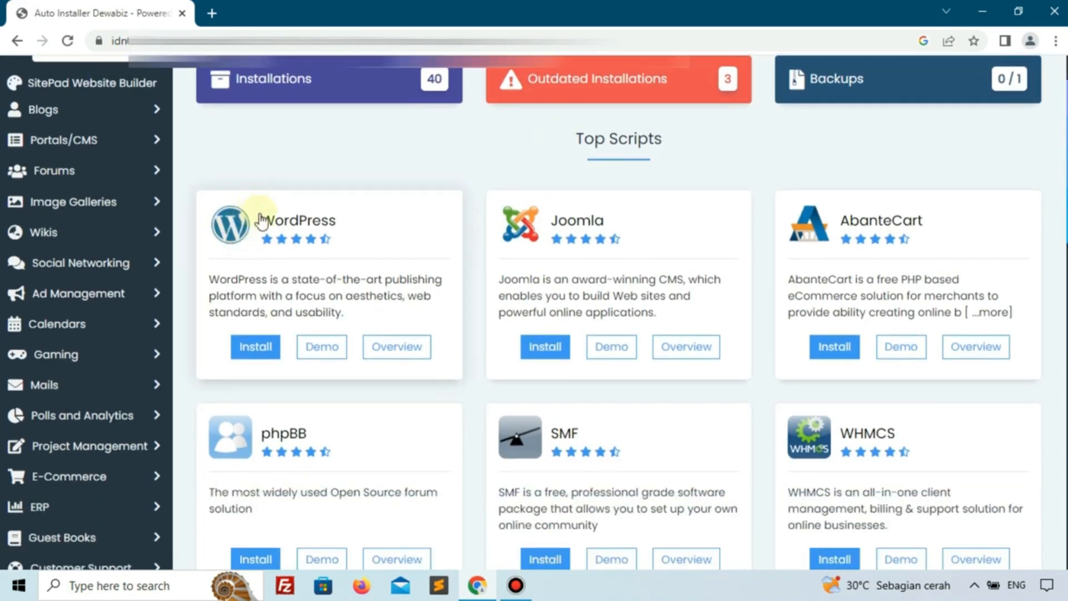
{"action": "left_click", "coordinate": [258, 343]}
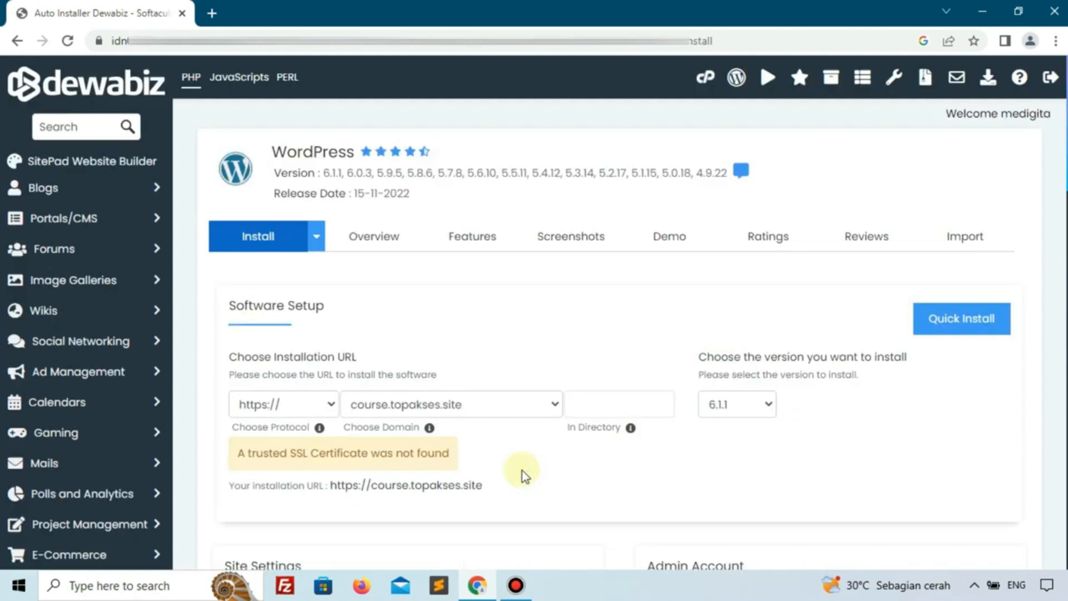
- Leave the installation directory empty for course.topakses.site and choose WordPress version 6.1.1
{"action": "scroll", "coordinate": [522, 470], "scroll_direction": "down", "scroll_amount": 1}
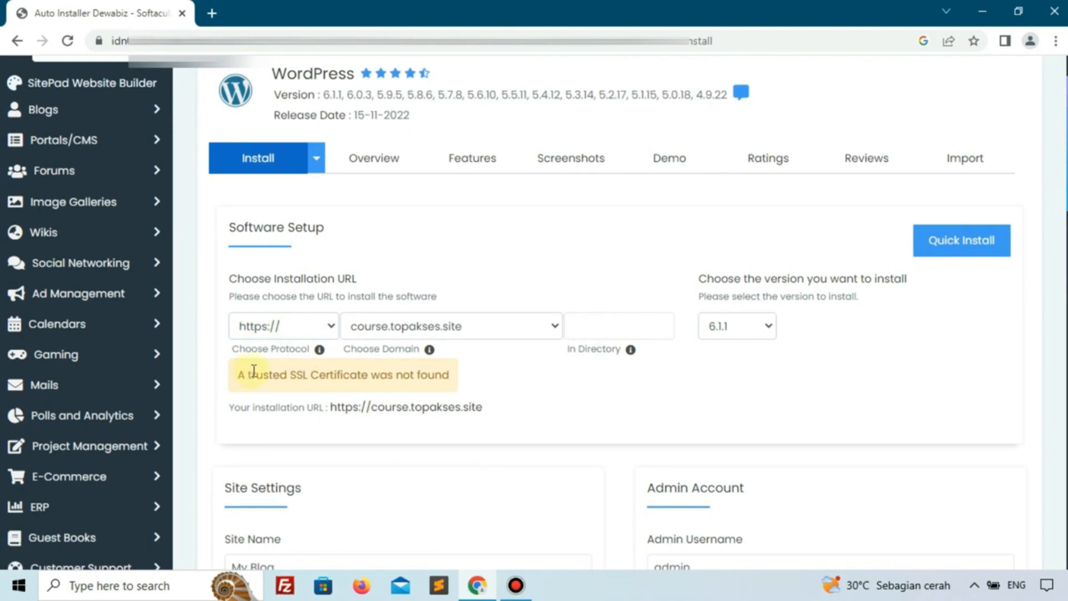
{"action": "left_click_drag", "start_coordinate": [253, 371], "coordinate": [351, 390]}
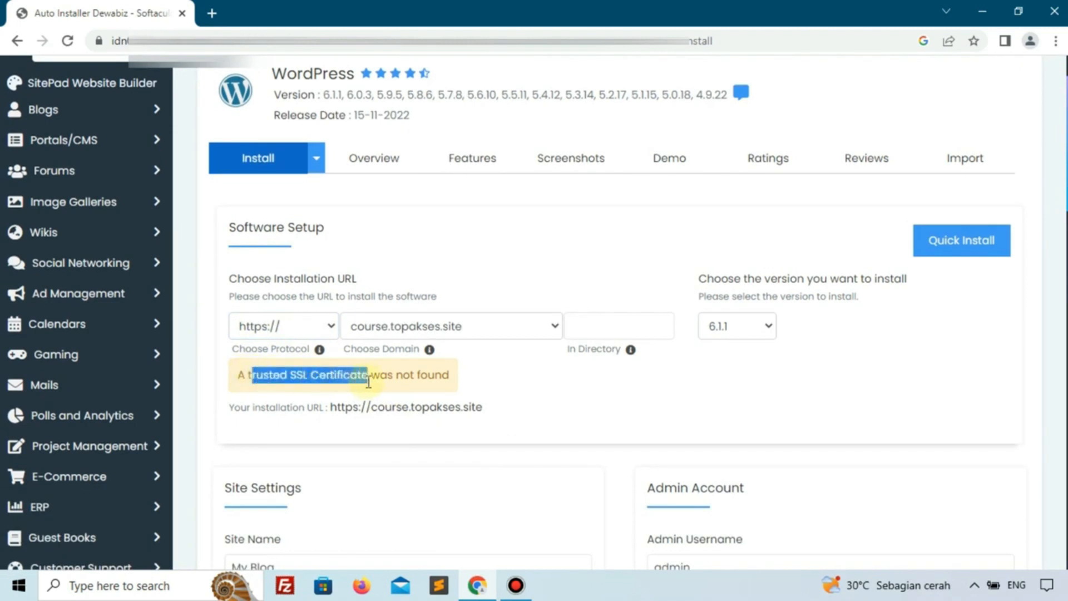
{"action": "left_click", "coordinate": [368, 382]}
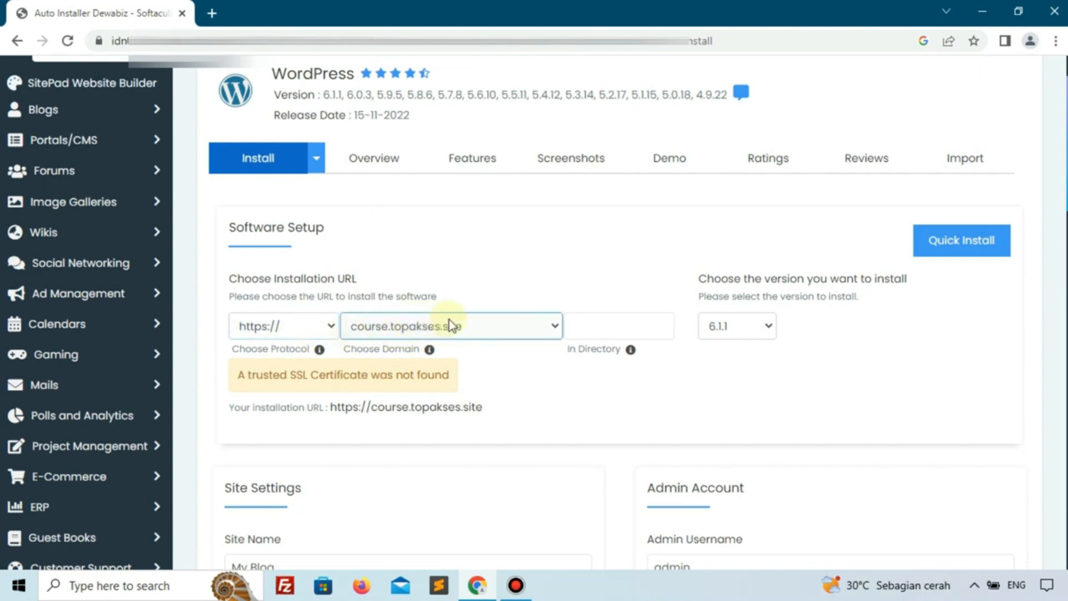
{"action": "left_click", "coordinate": [586, 325]}
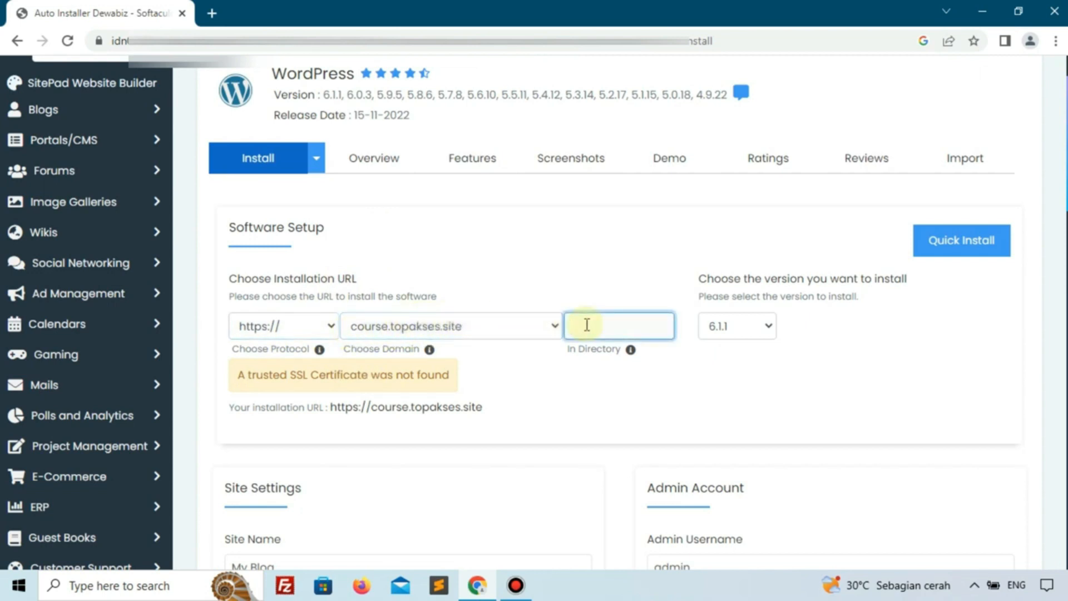
{"action": "type", "text": "wp"}
{"action": "key", "text": "BackSpace"}
{"action": "key", "text": "BackSpace"}
{"action": "left_click", "coordinate": [735, 325]}
{"action": "left_click", "coordinate": [729, 353]}
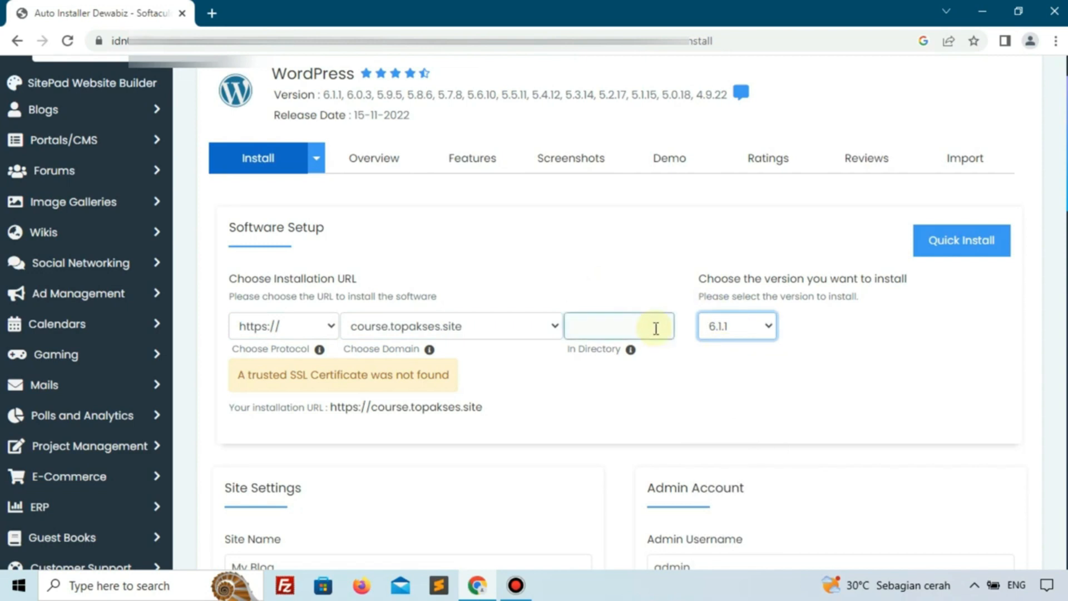
- Set the site name to "Kelas WordPress" in the site settings
{"action": "scroll", "coordinate": [651, 320], "scroll_direction": "down", "scroll_amount": 5}
{"action": "mouse_move", "coordinate": [367, 357]}
{"action": "scroll", "coordinate": [260, 318], "scroll_direction": "up", "scroll_amount": 1}
{"action": "left_click", "coordinate": [270, 322]}
{"action": "left_click", "coordinate": [296, 332]}
{"action": "triple_click", "coordinate": [295, 333]}
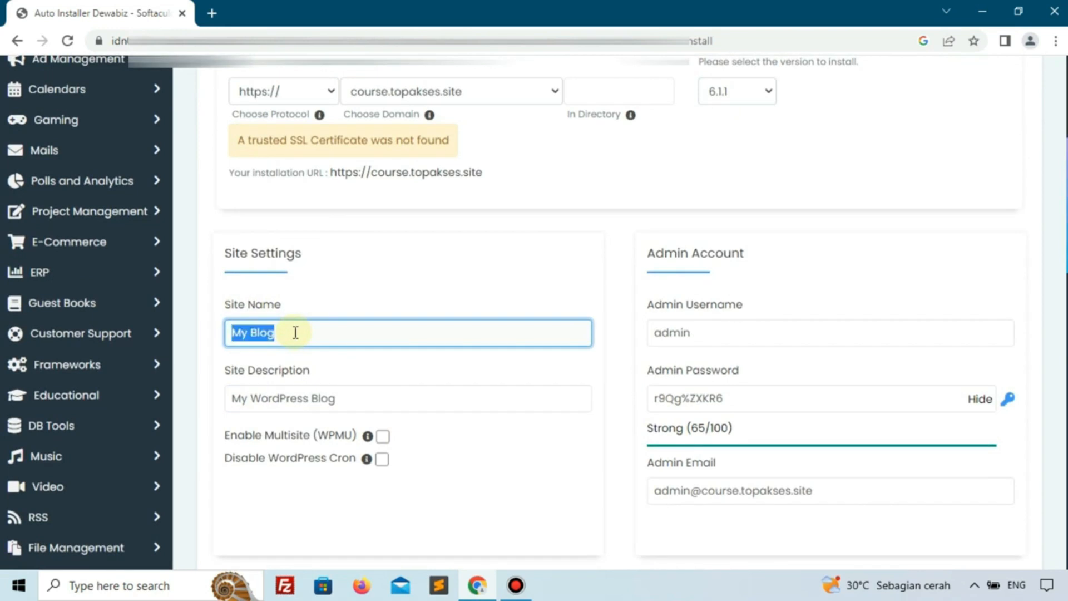
{"action": "type", "text": "Kelas"}
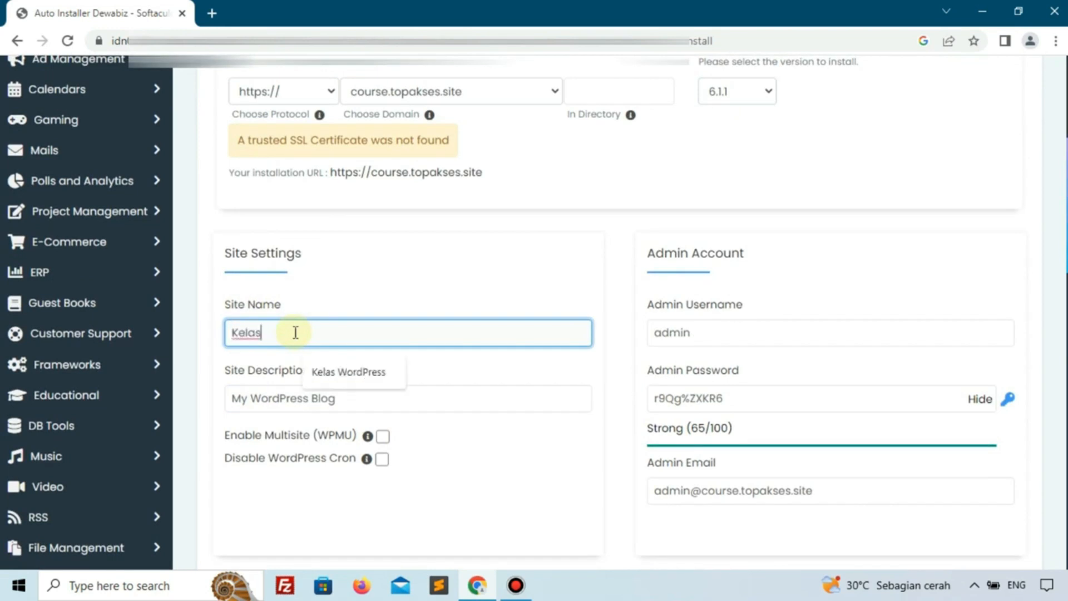
{"action": "left_click", "coordinate": [328, 372]}
- Replace the site description with "Kupas Tuntas WordPress"
{"action": "left_click", "coordinate": [346, 398]}
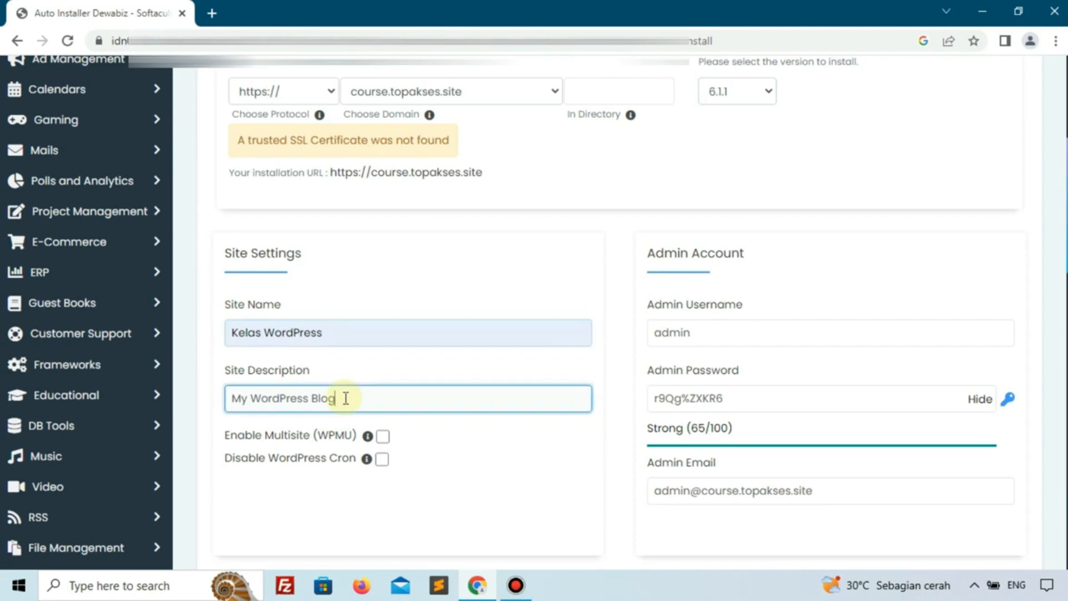
{"action": "triple_click", "coordinate": [346, 398]}
{"action": "type", "text": "K"}
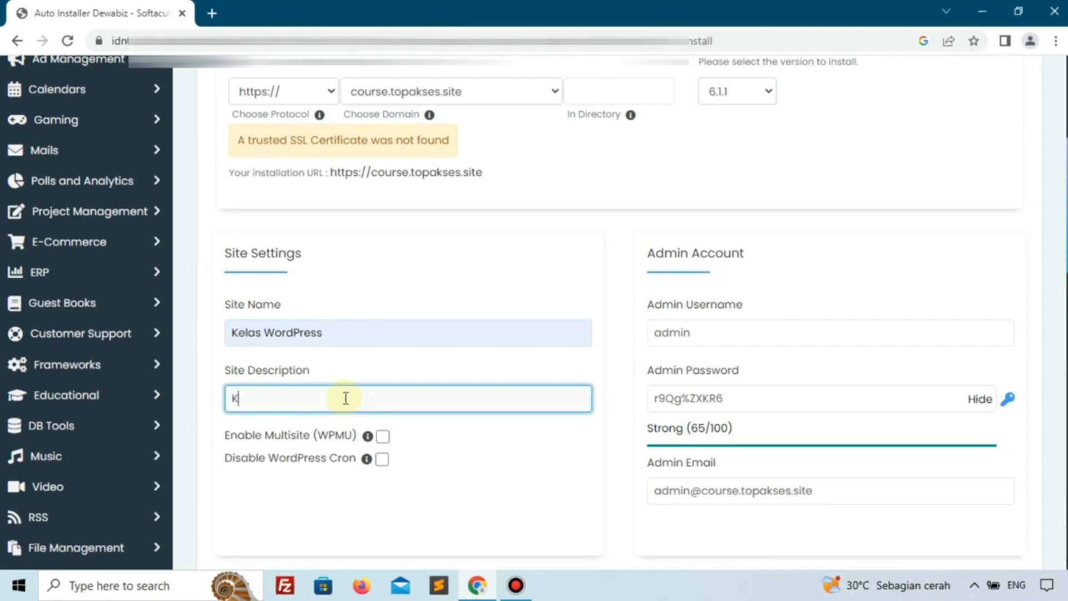
{"action": "type", "text": "upas Tuntas WordPress"}
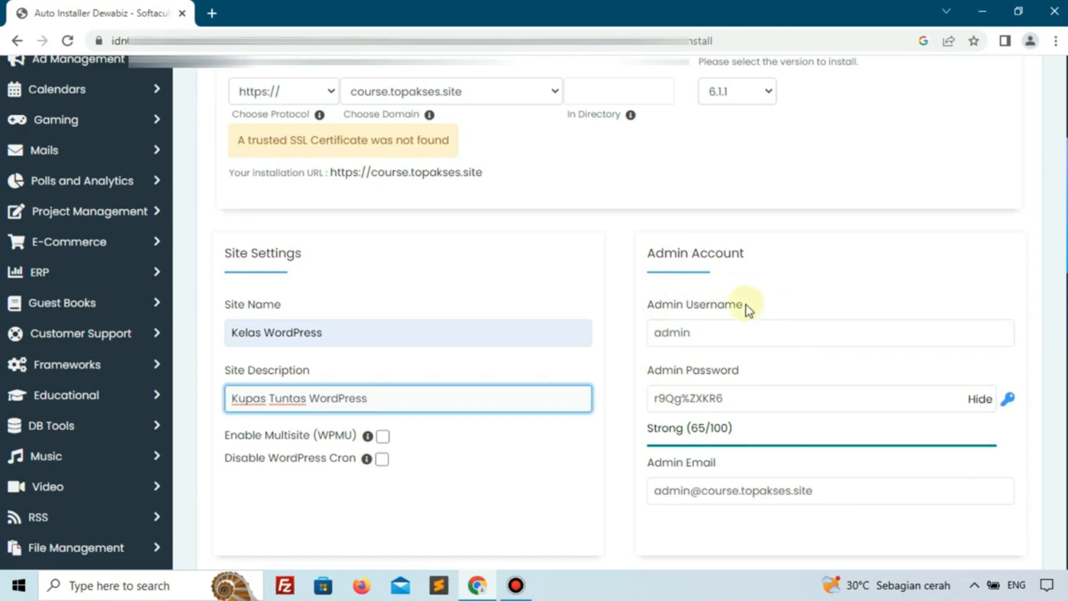
- Set the admin account's username to "miminweb"
{"action": "left_click", "coordinate": [734, 328]}
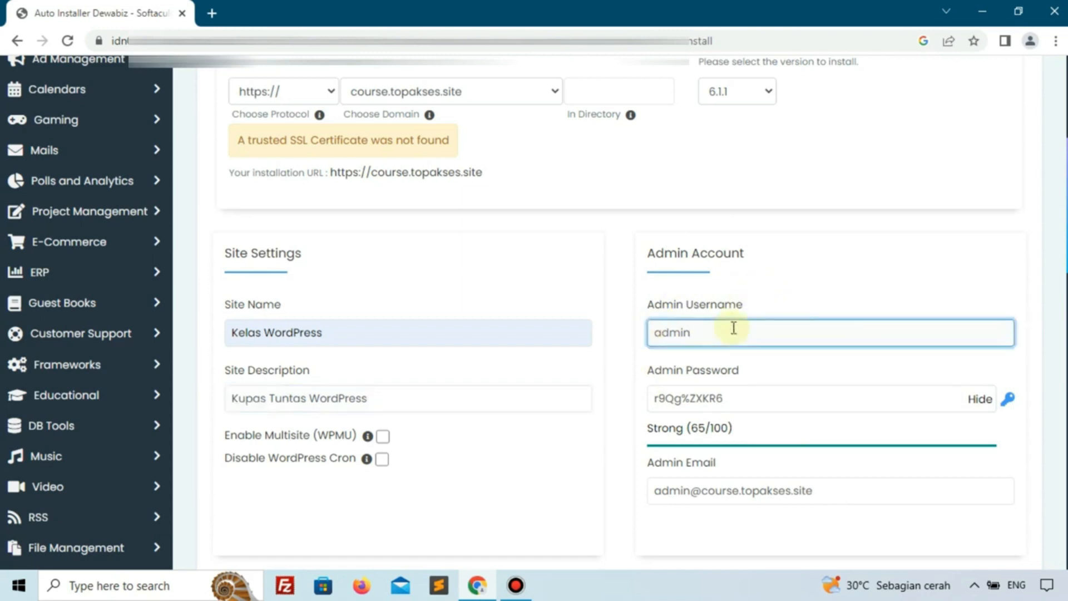
{"action": "double_click", "coordinate": [734, 329]}
{"action": "type", "text": "m"}
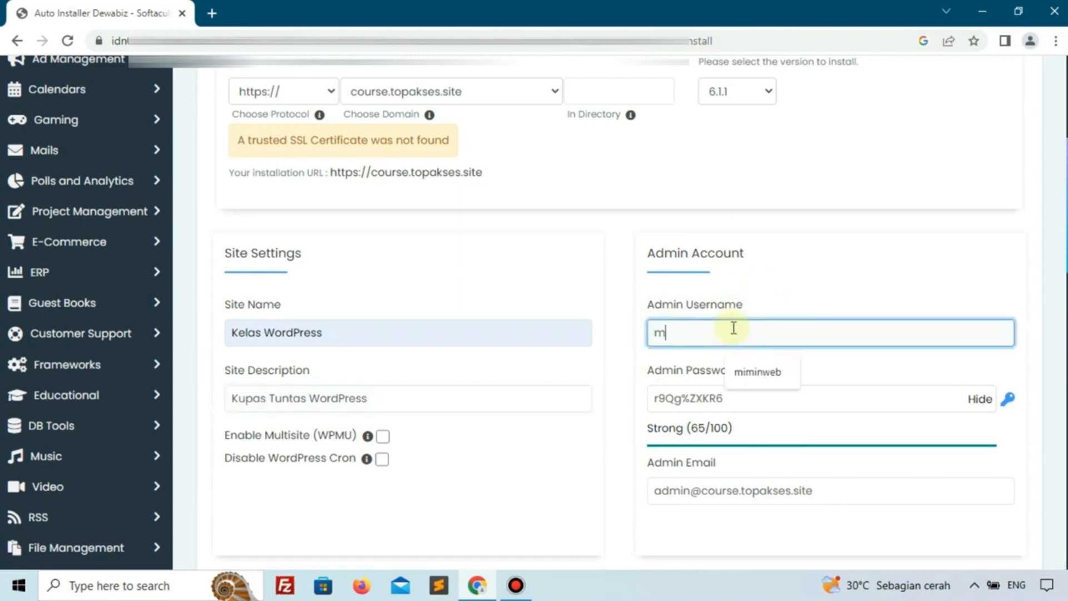
{"action": "type", "text": "iminweb"}
{"action": "left_click", "coordinate": [755, 370]}
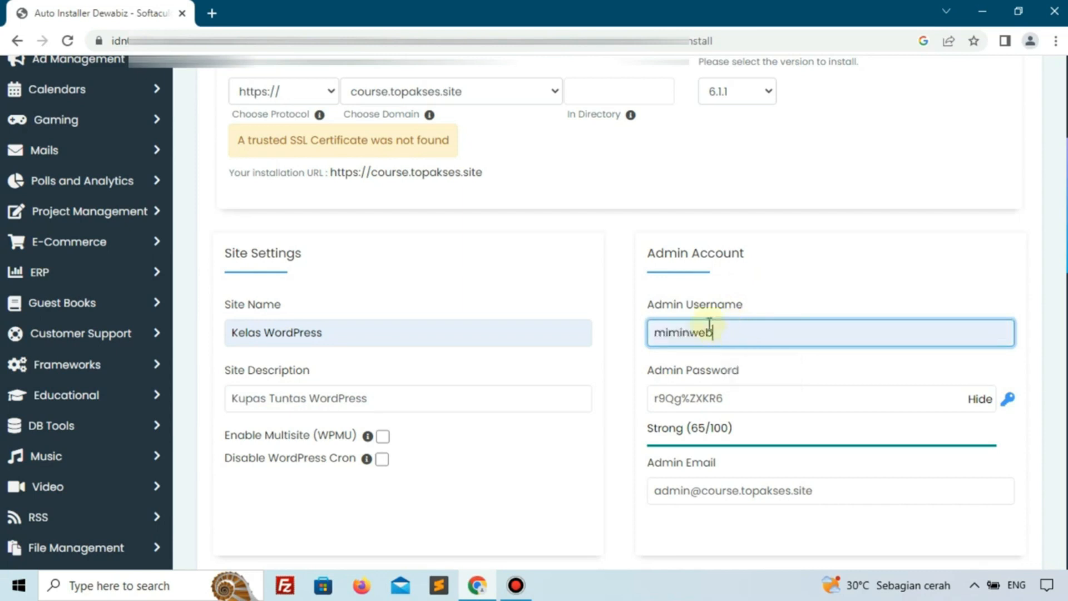
- Hide the admin password's characters and replace the suggested password with a custom admin password
{"action": "left_click", "coordinate": [986, 401]}
{"action": "left_click", "coordinate": [816, 403]}
{"action": "double_click", "coordinate": [813, 391]}
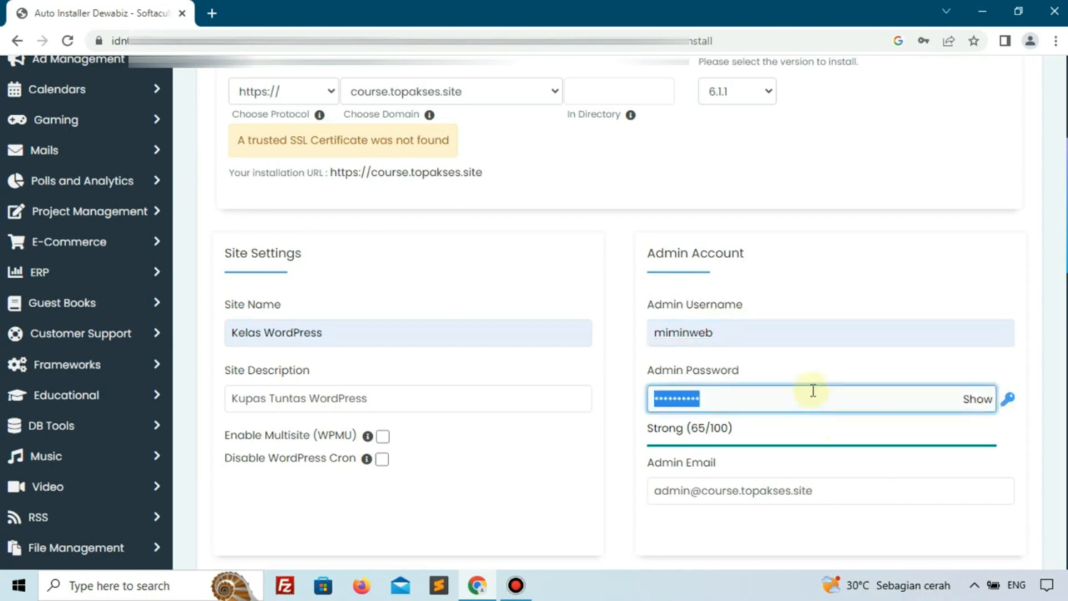
{"action": "type", "text": "•••••••"}
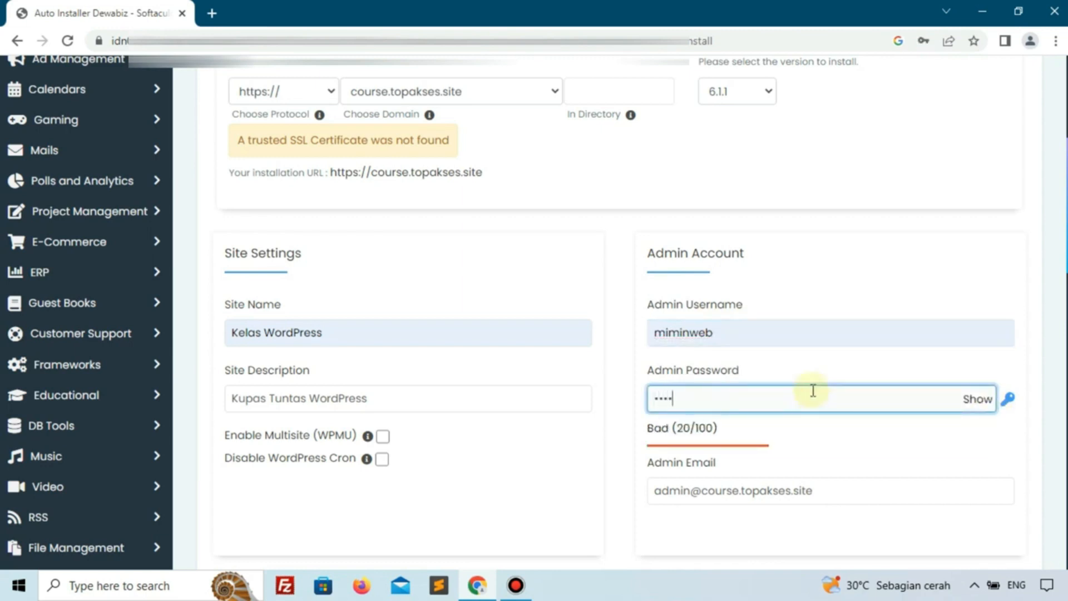
{"action": "type", "text": "••••"}
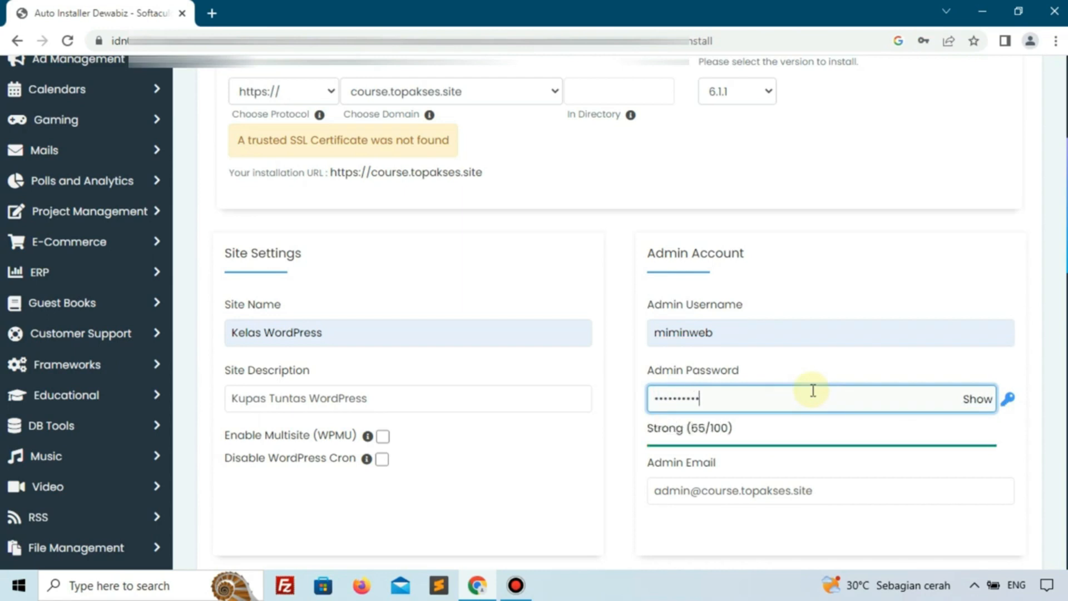
{"action": "type", "text": "•••••••"}
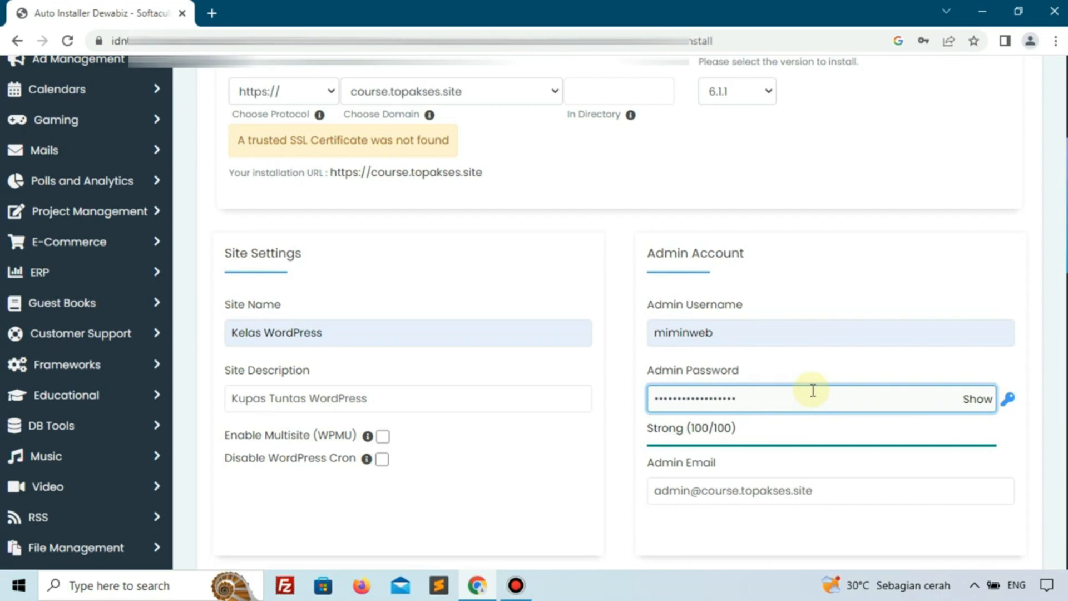
- Set the WordPress installation language to Indonesian
{"action": "scroll", "coordinate": [813, 391], "scroll_direction": "down", "scroll_amount": 3}
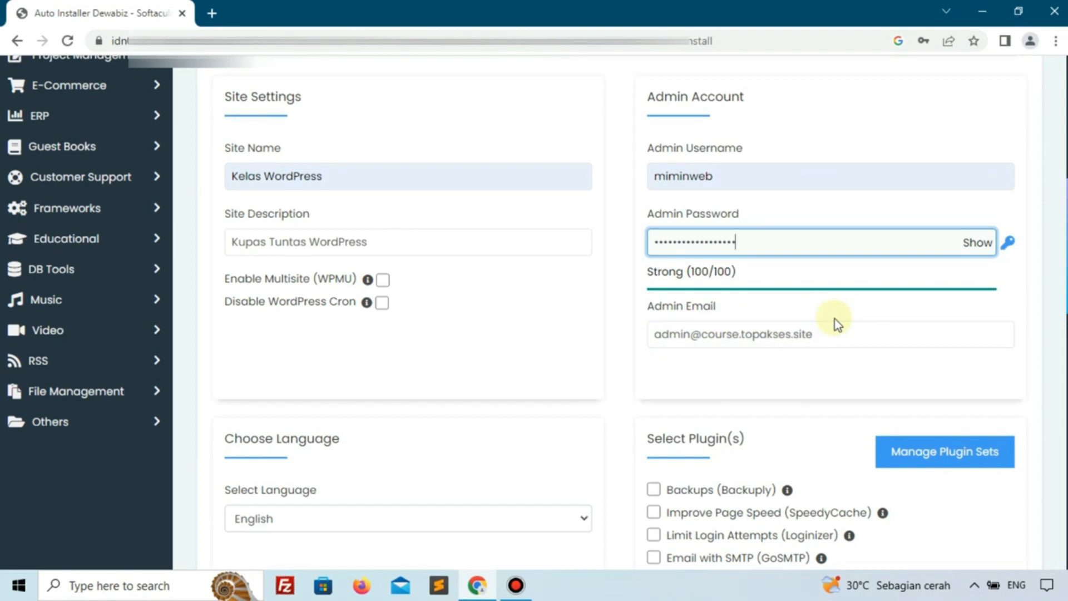
{"action": "scroll", "coordinate": [779, 325], "scroll_direction": "down", "scroll_amount": 4}
{"action": "left_click", "coordinate": [338, 284]}
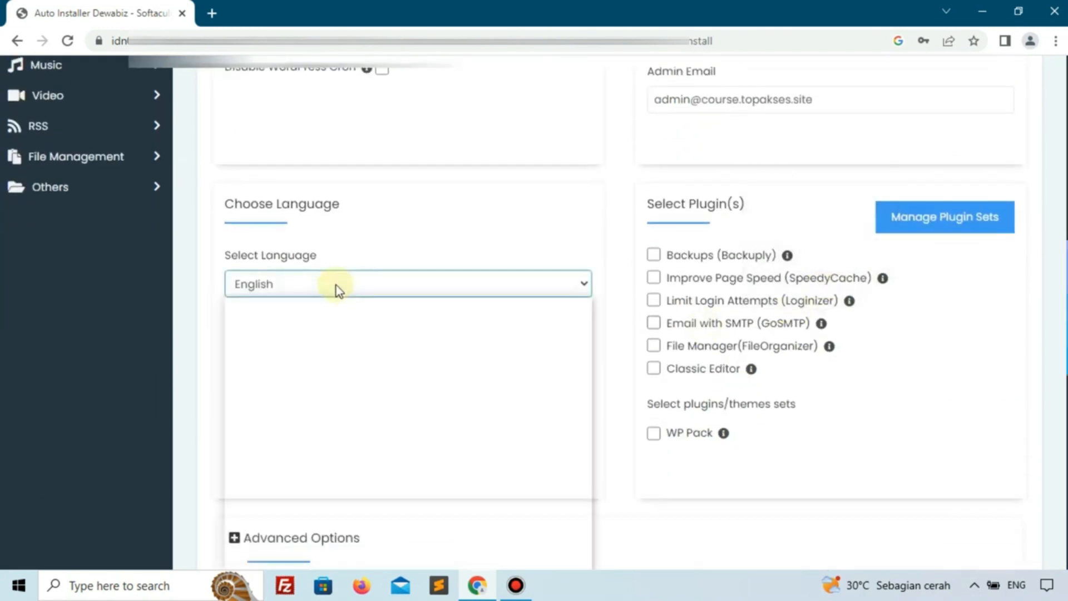
{"action": "key", "text": "i"}
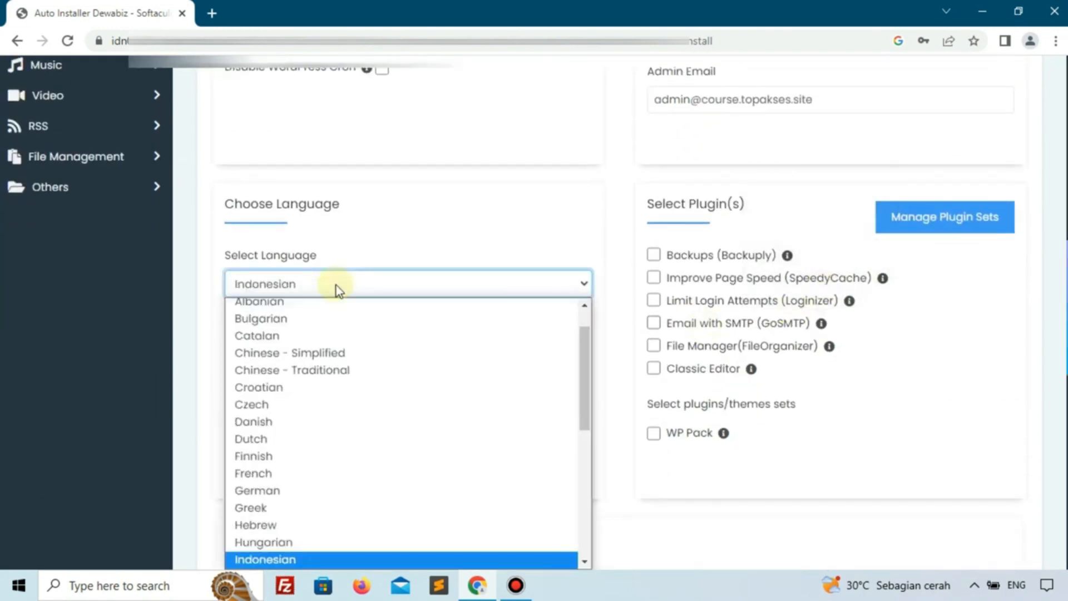
{"action": "left_click", "coordinate": [266, 560]}
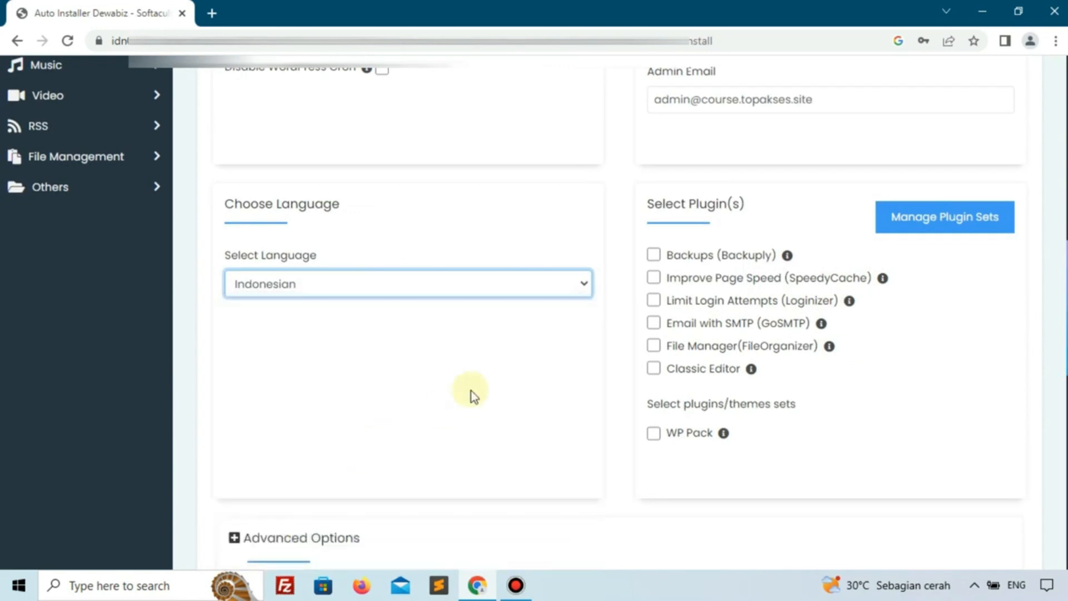
- Start the WordPress installation and decline the browser's offer to update the saved password
{"action": "scroll", "coordinate": [472, 393], "scroll_direction": "down", "scroll_amount": 15}
{"action": "left_click", "coordinate": [628, 362]}
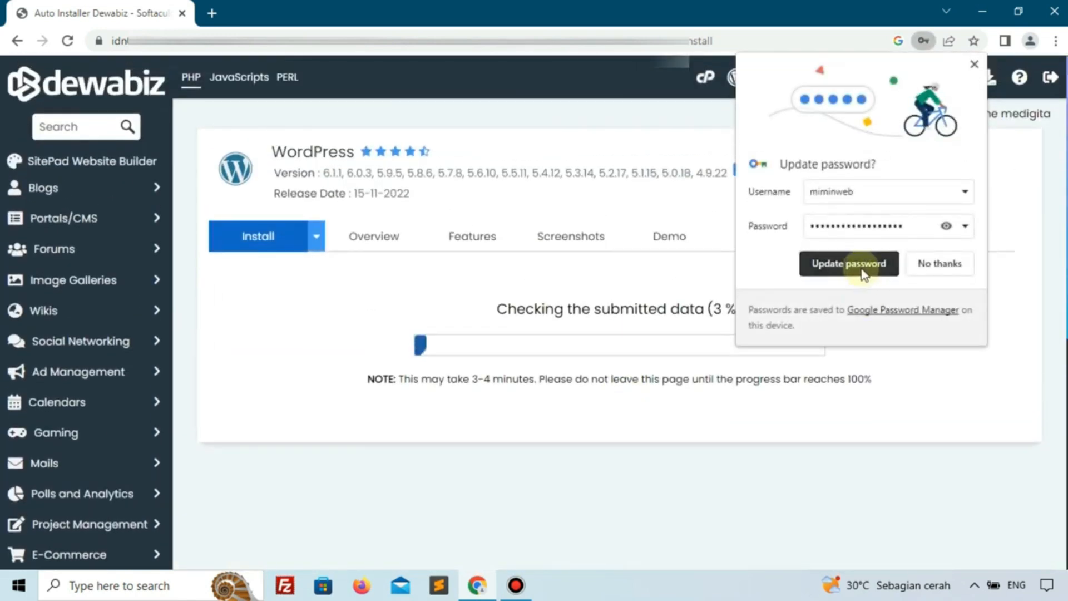
{"action": "left_click", "coordinate": [940, 266]}
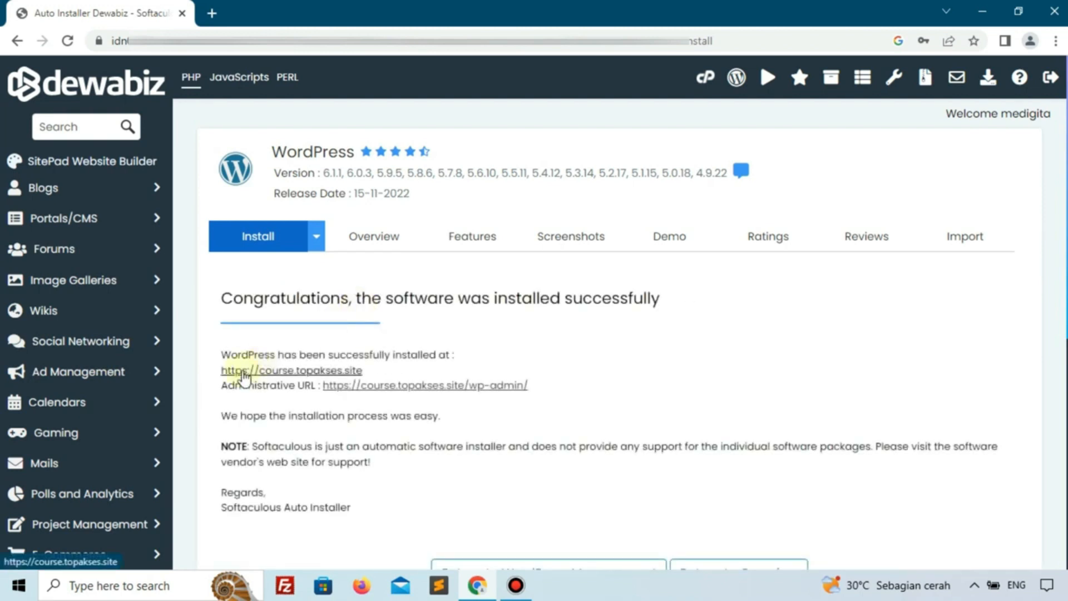
- Open the installed site at course.topakses.site and check its address and connection security information
{"action": "left_click", "coordinate": [243, 371]}
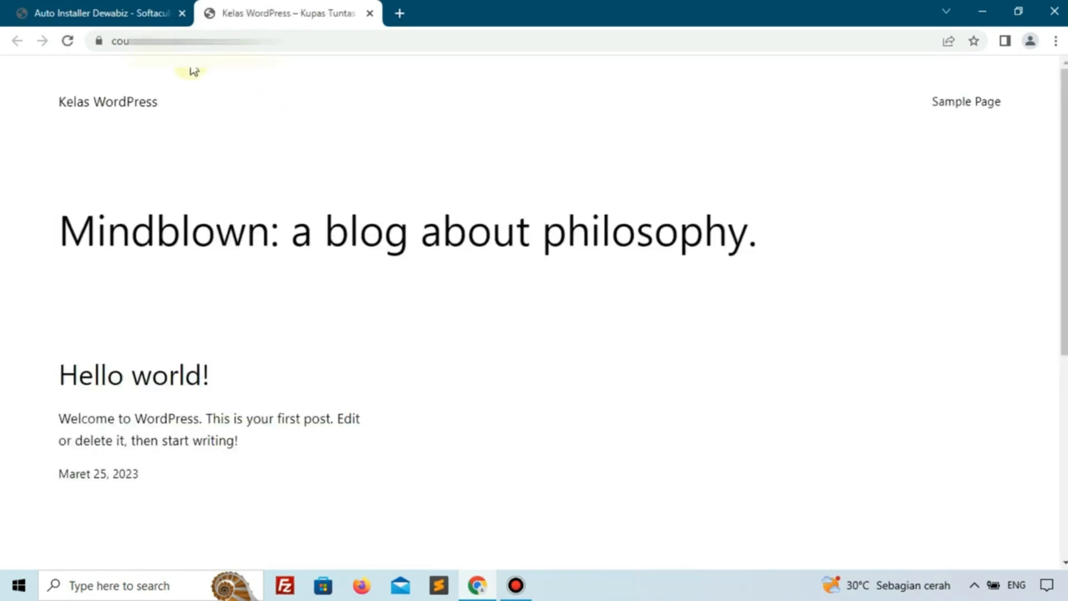
{"action": "left_click", "coordinate": [194, 41]}
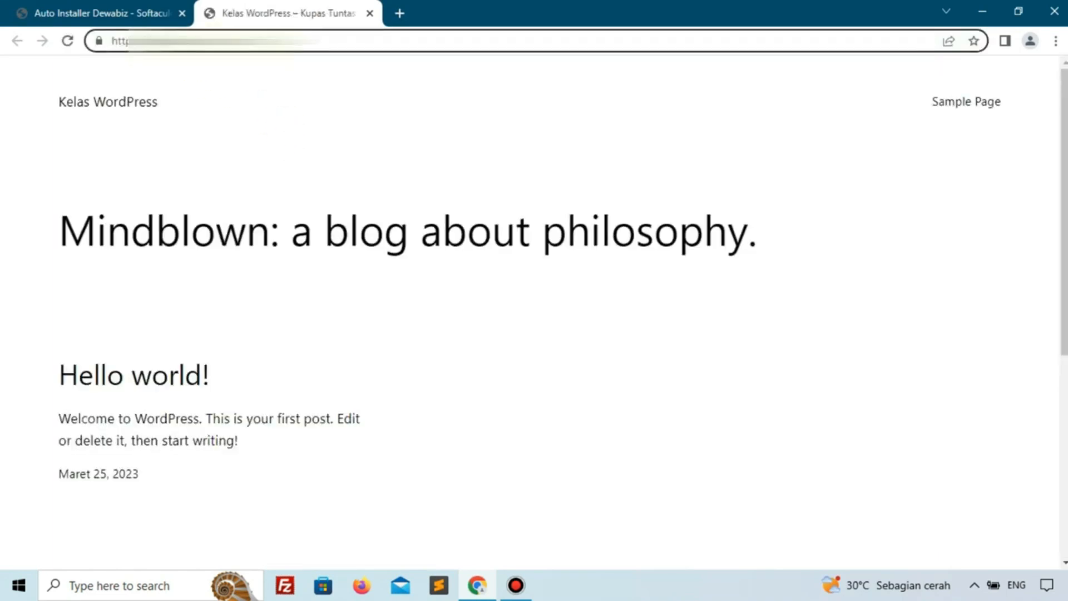
{"action": "left_click", "coordinate": [99, 41]}
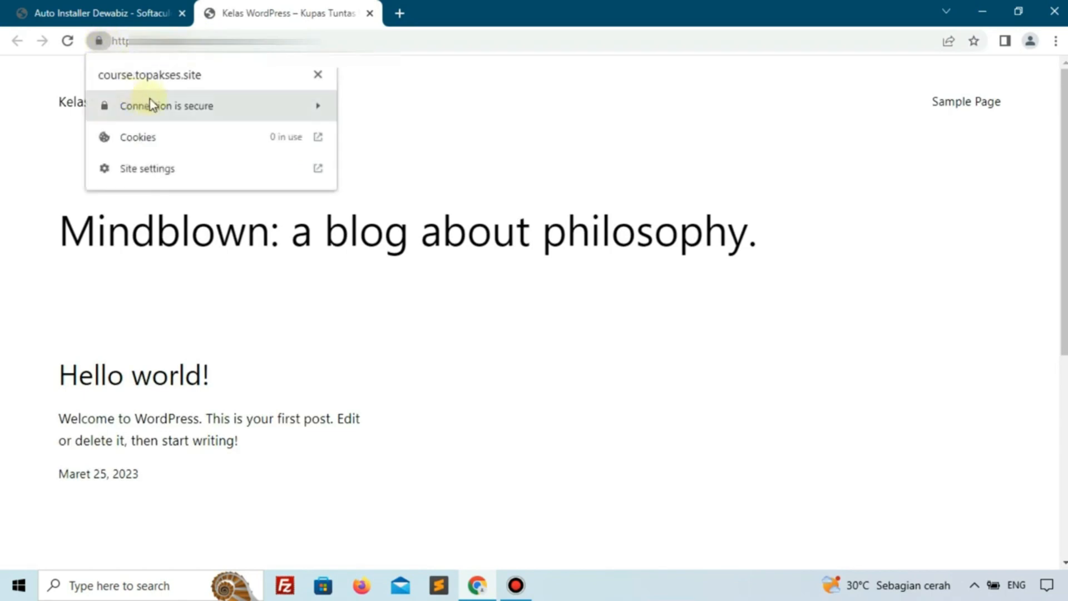
{"action": "left_click", "coordinate": [215, 219]}
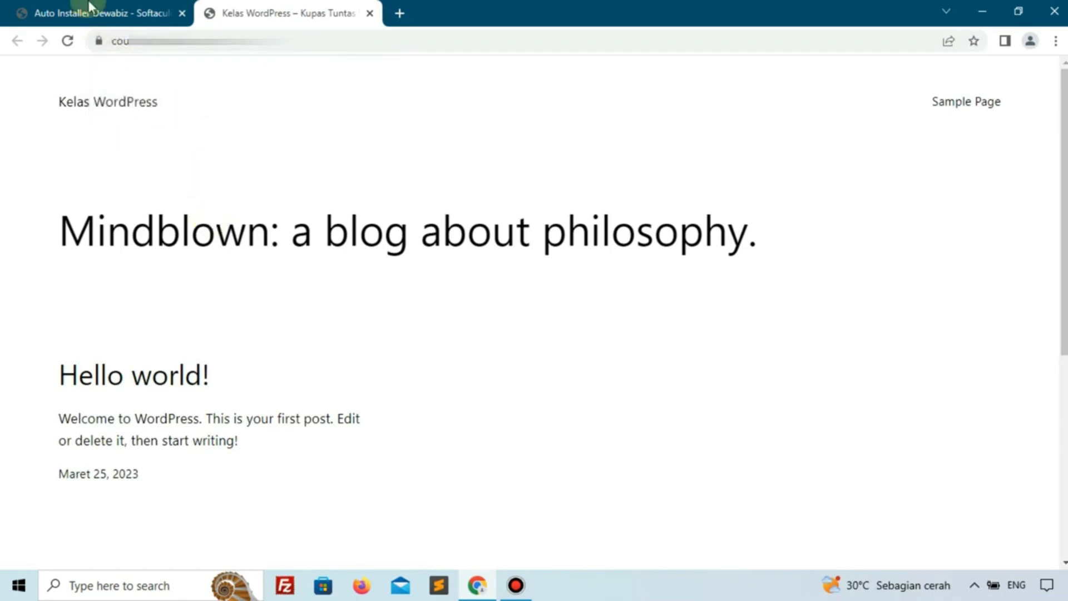
- Open the site's wp-admin dashboard from the installation result and close the installer page, keeping the dashboard in view
{"action": "left_click", "coordinate": [92, 10]}
{"action": "left_click", "coordinate": [382, 385]}
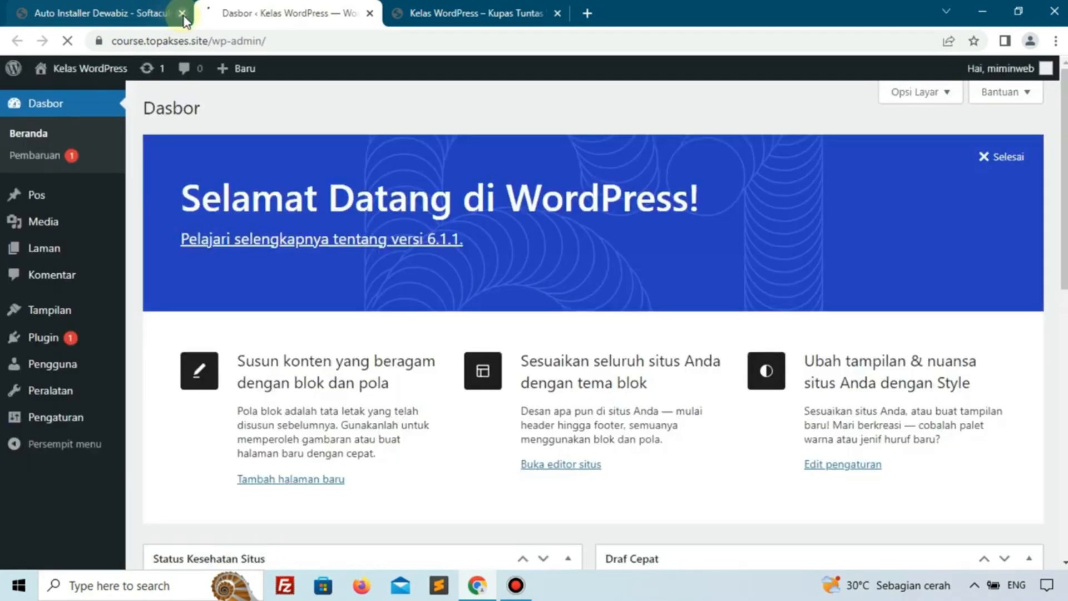
{"action": "left_click", "coordinate": [182, 13]}
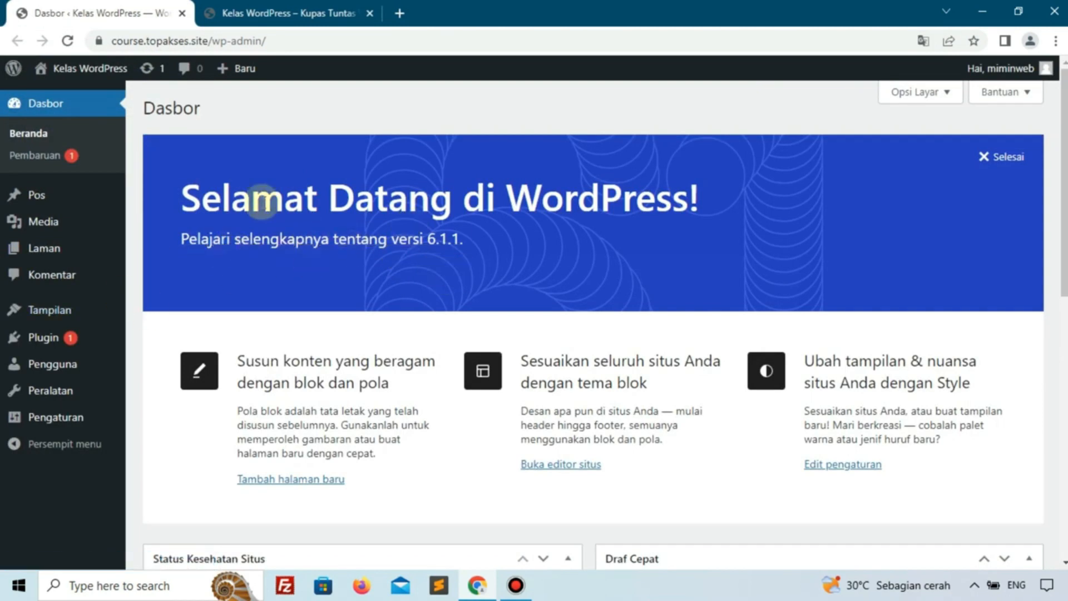
{"action": "left_click", "coordinate": [289, 14]}
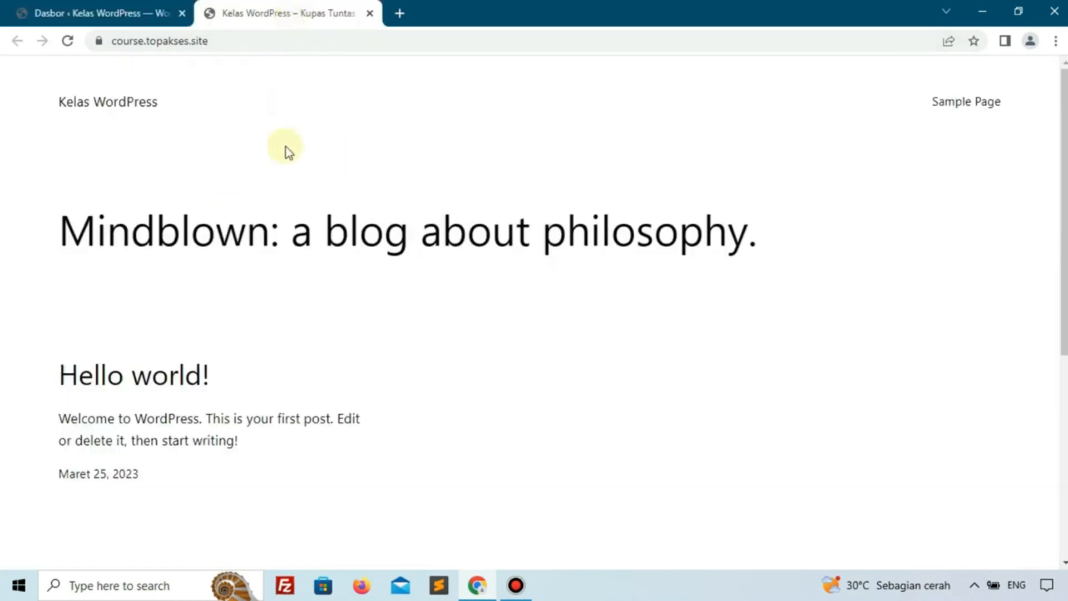
{"action": "left_click", "coordinate": [134, 6]}
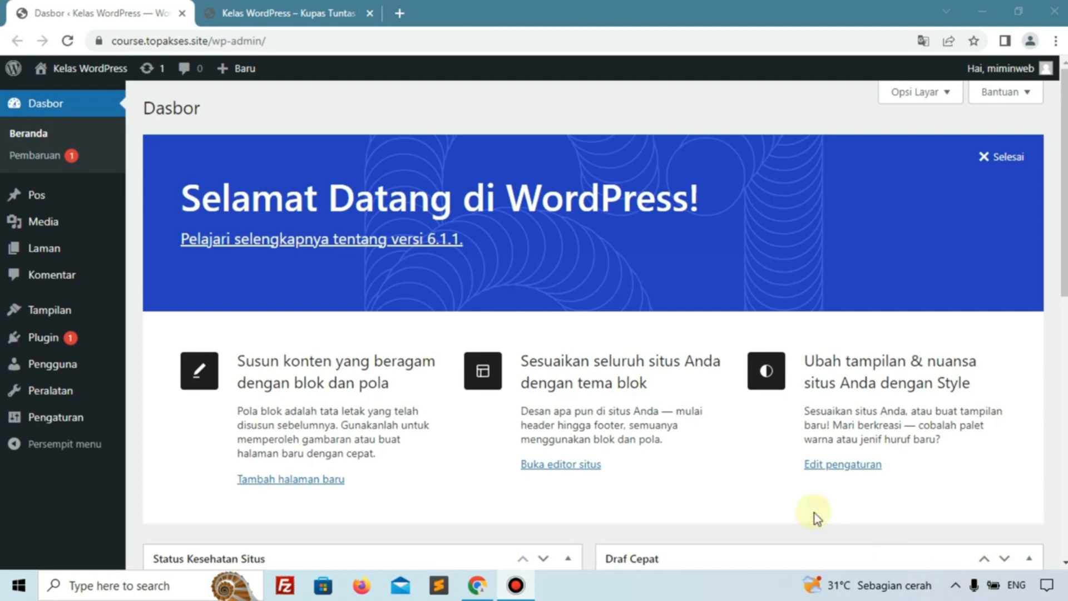
- Open the page for adding new WordPress themes and search for "astra"
{"action": "mouse_move", "coordinate": [3, 195]}
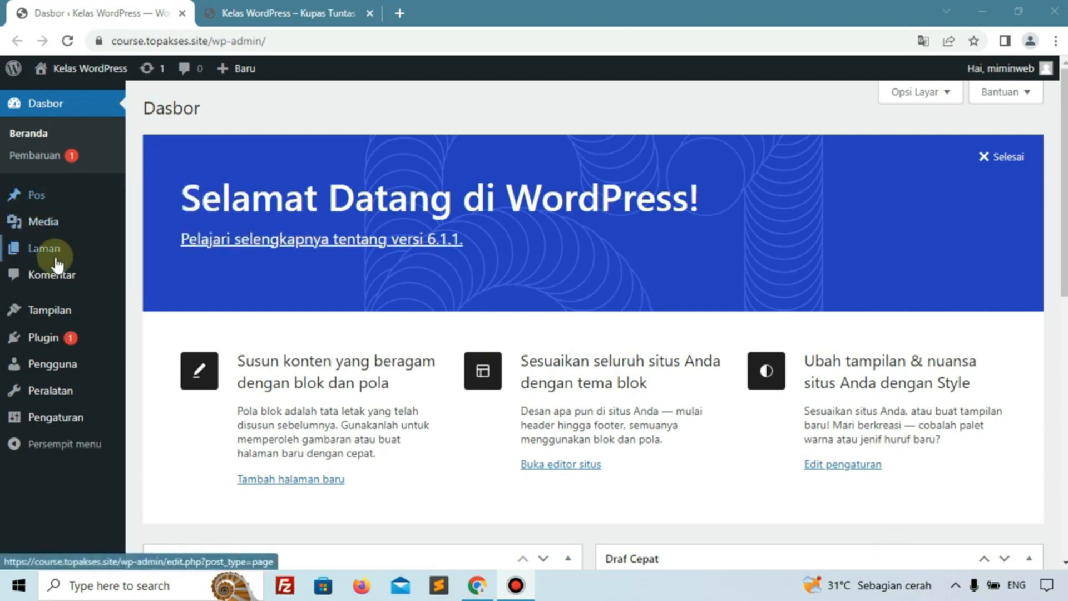
{"action": "mouse_move", "coordinate": [74, 313]}
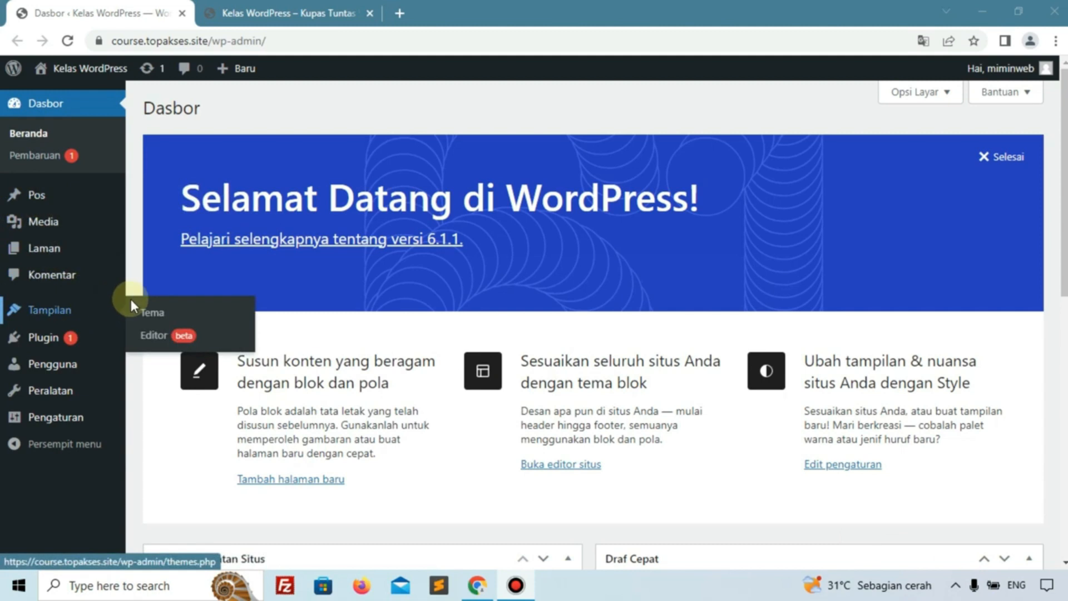
{"action": "left_click", "coordinate": [159, 314]}
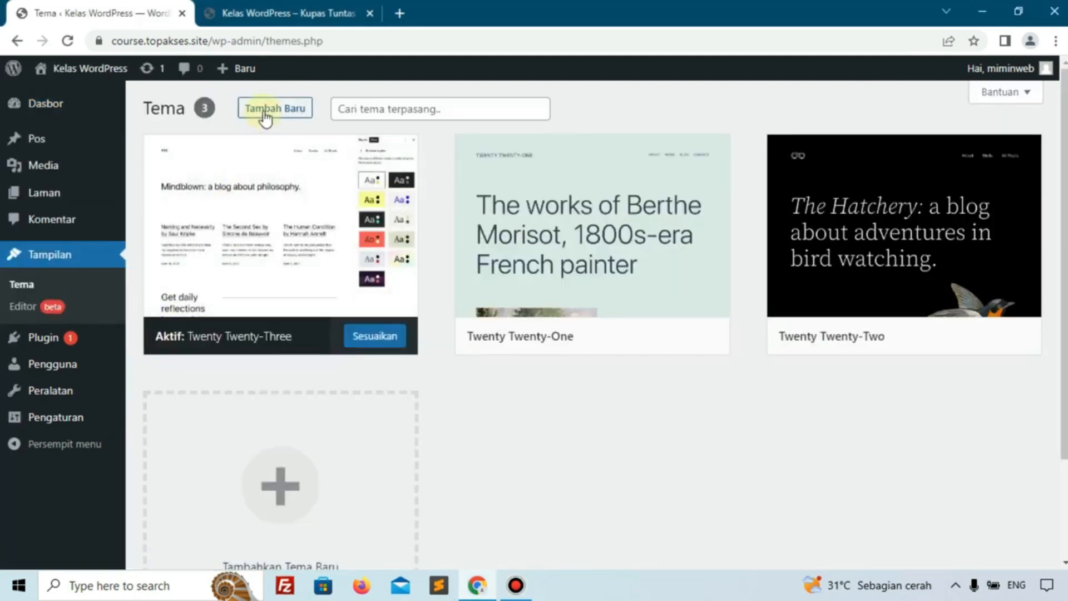
{"action": "left_click", "coordinate": [265, 111]}
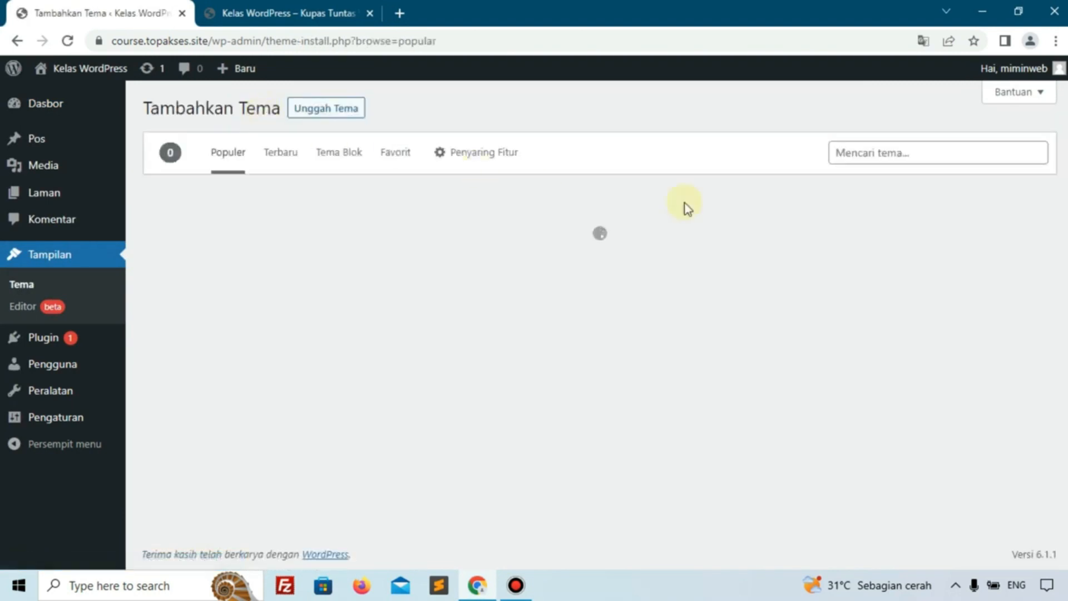
{"action": "left_click", "coordinate": [863, 153]}
{"action": "type", "text": "astra"}
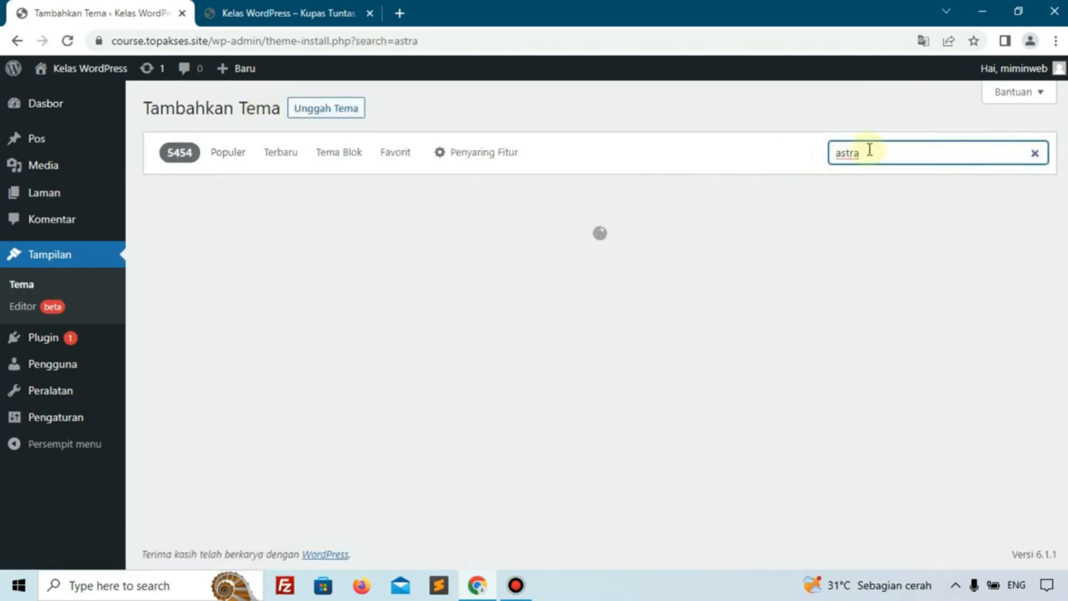
- Install and activate the Astra theme
{"action": "mouse_move", "coordinate": [370, 334]}
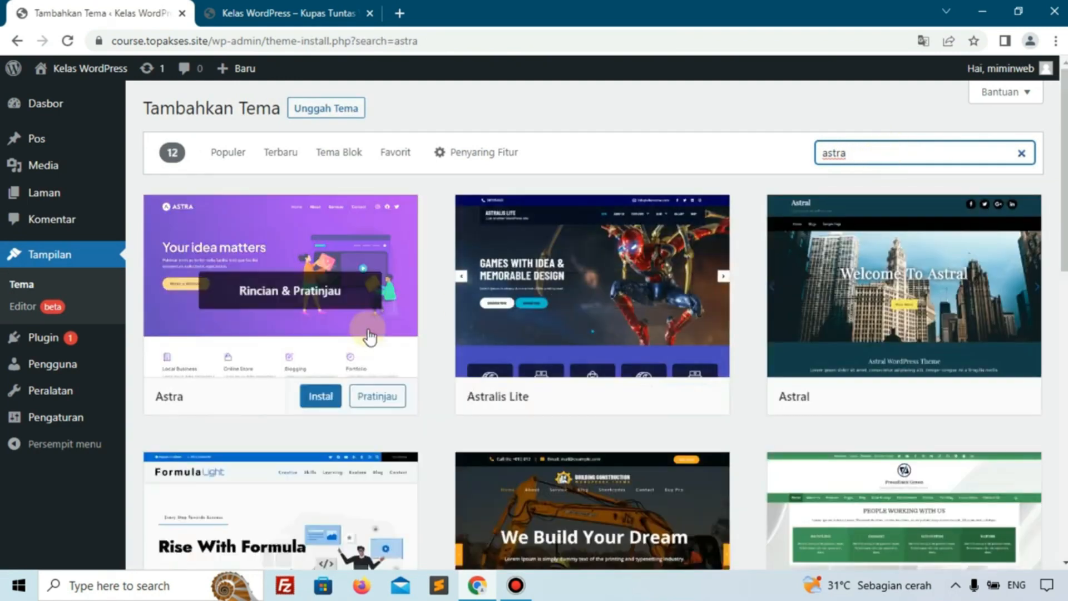
{"action": "left_click", "coordinate": [327, 411]}
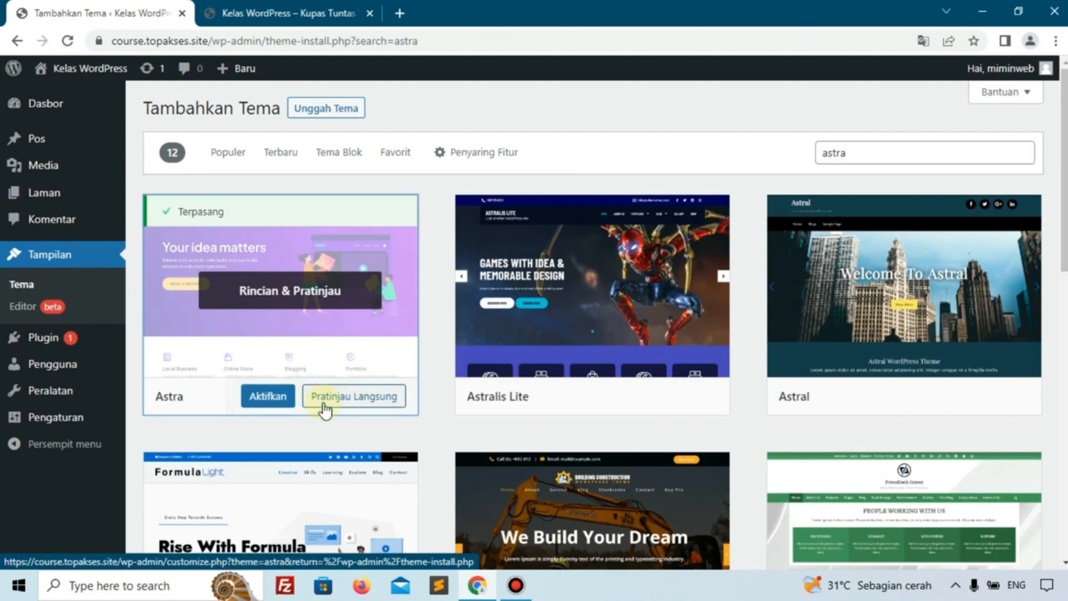
{"action": "left_click", "coordinate": [268, 398]}
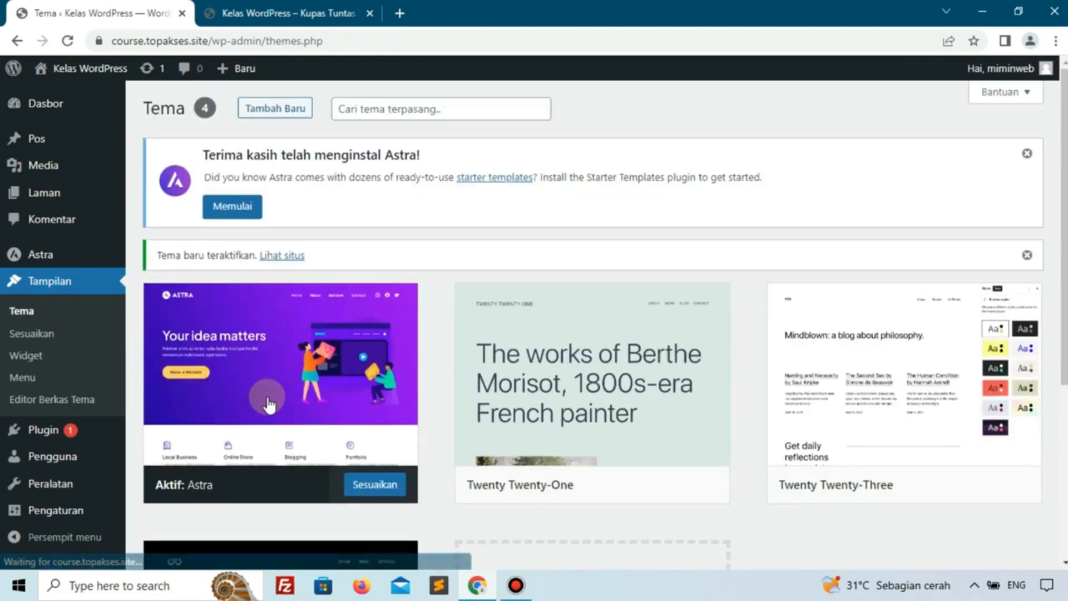
- Review the Astra theme in the installed themes and on the site's front page, and return to the theme list
{"action": "mouse_move", "coordinate": [321, 429]}
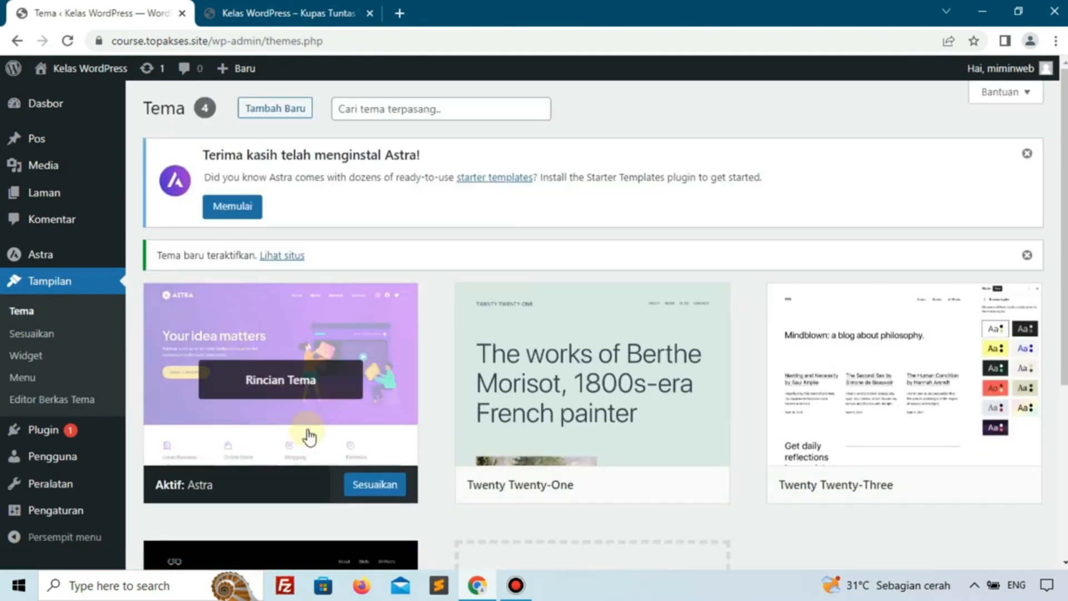
{"action": "scroll", "coordinate": [314, 389], "scroll_direction": "down", "scroll_amount": 1}
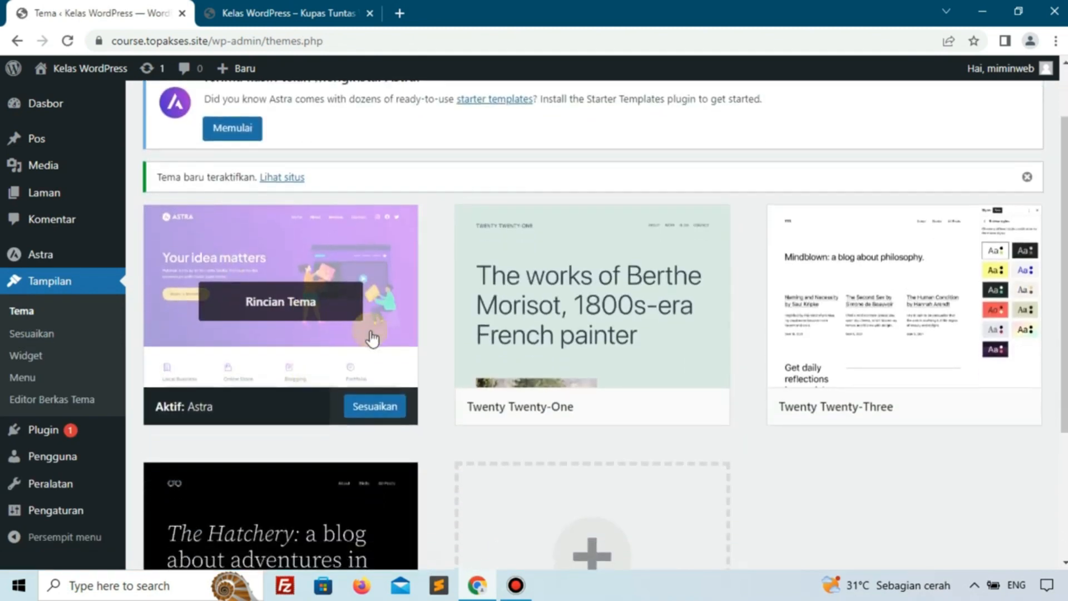
{"action": "left_click", "coordinate": [312, 13]}
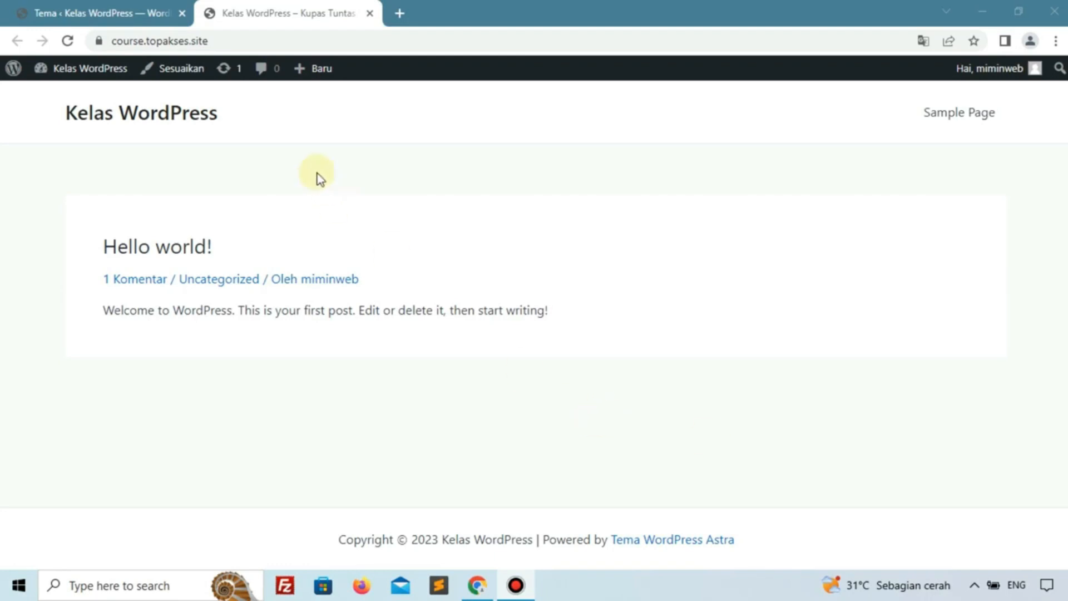
{"action": "left_click", "coordinate": [123, 12]}
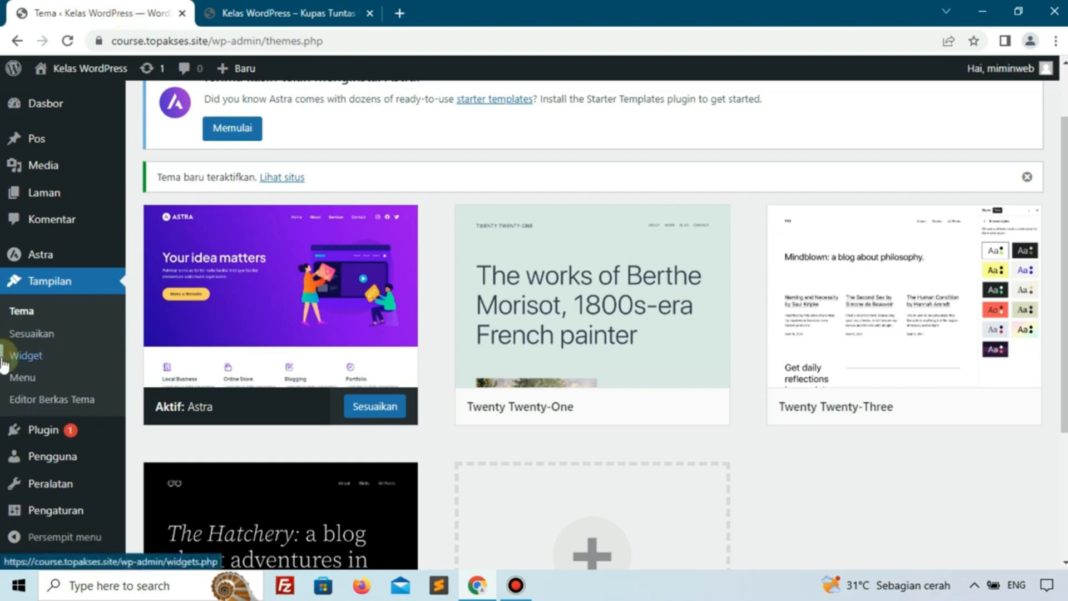
- Open the page for adding new plugins, and load the example course site kursusweb.topakses.site in a separate tab
{"action": "mouse_move", "coordinate": [111, 433]}
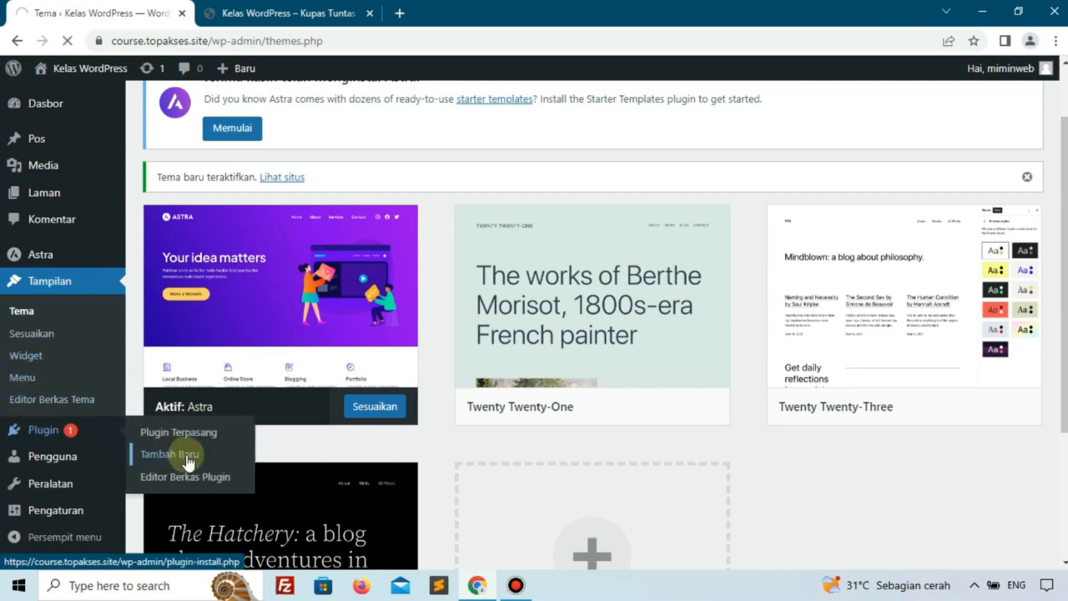
{"action": "left_click", "coordinate": [399, 14]}
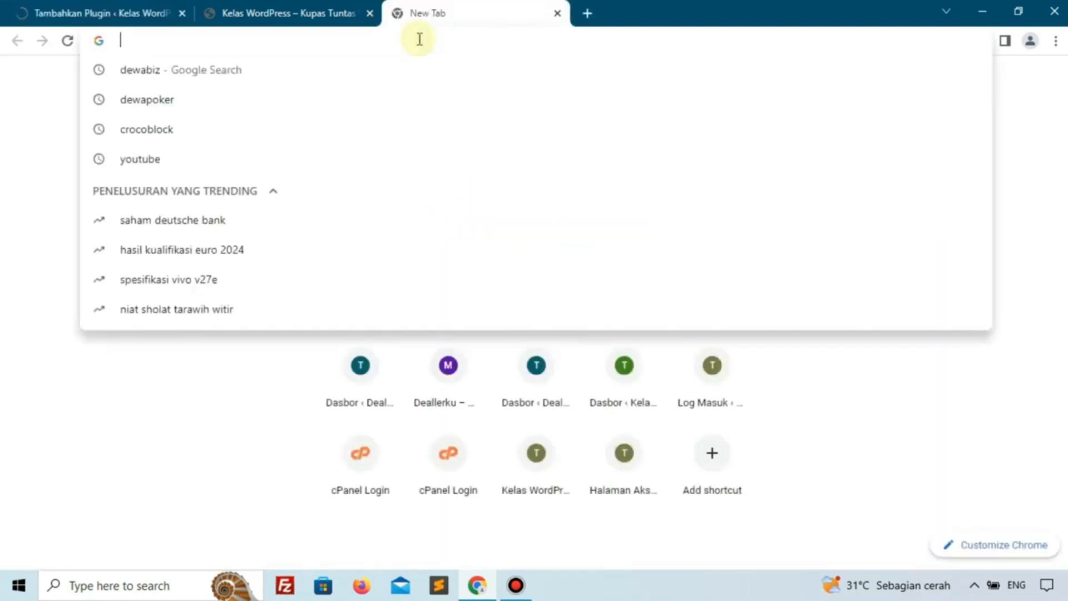
{"action": "type", "text": "kursus"}
{"action": "key", "text": "Return"}
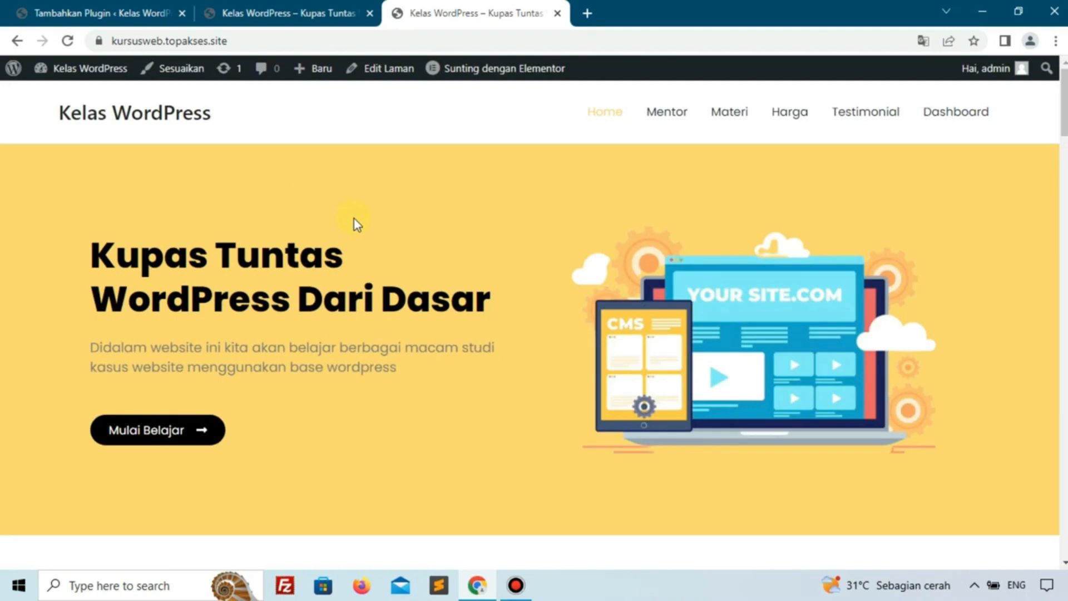
- Return to the add-plugin page and search the plugin directory for "elementor"
{"action": "left_click", "coordinate": [89, 14]}
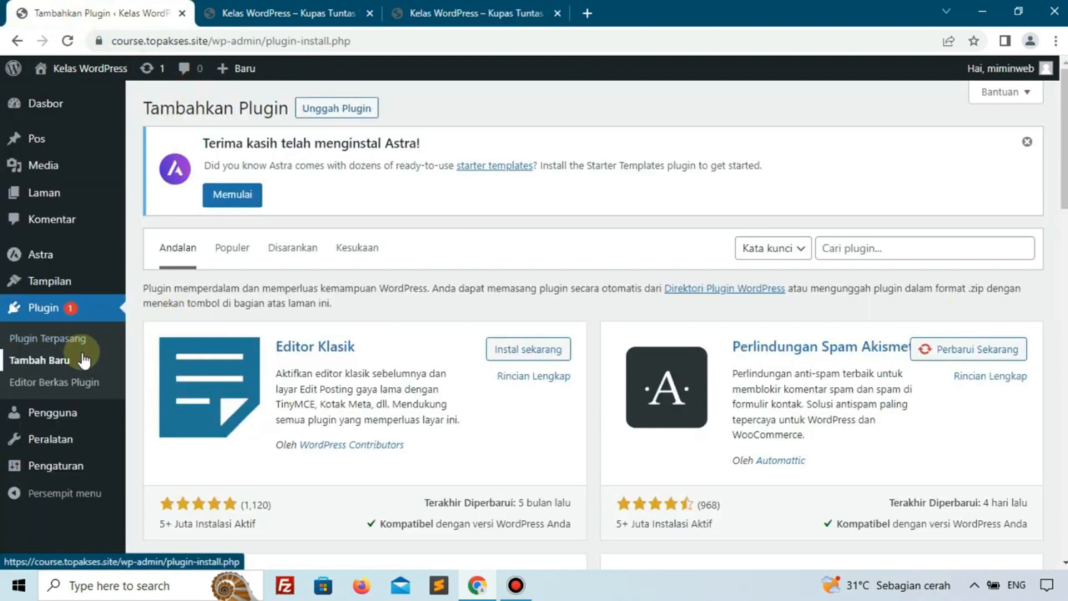
{"action": "left_click", "coordinate": [853, 245]}
{"action": "type", "text": "el"}
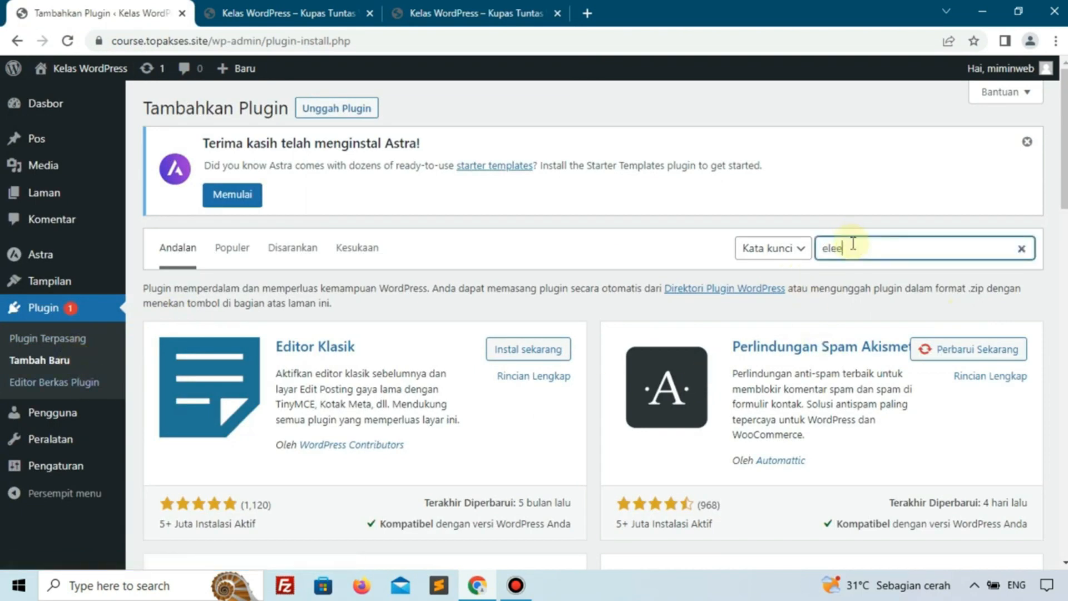
{"action": "type", "text": "ee"}
{"action": "key", "text": "BackSpace"}
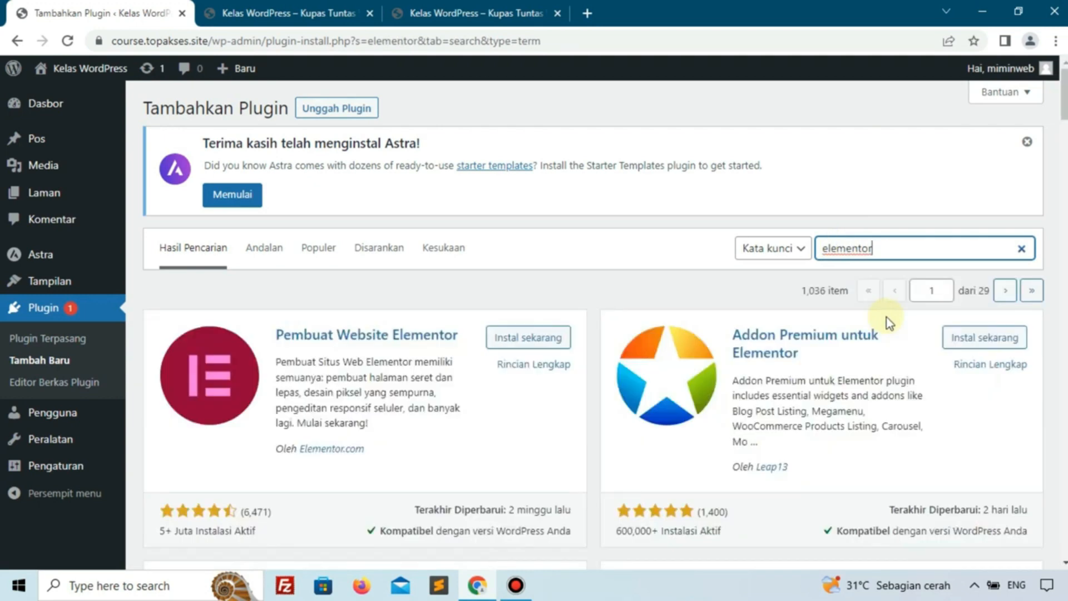
- Install the Elementor website builder plugin from the search results
{"action": "scroll", "coordinate": [436, 450], "scroll_direction": "down", "scroll_amount": 3}
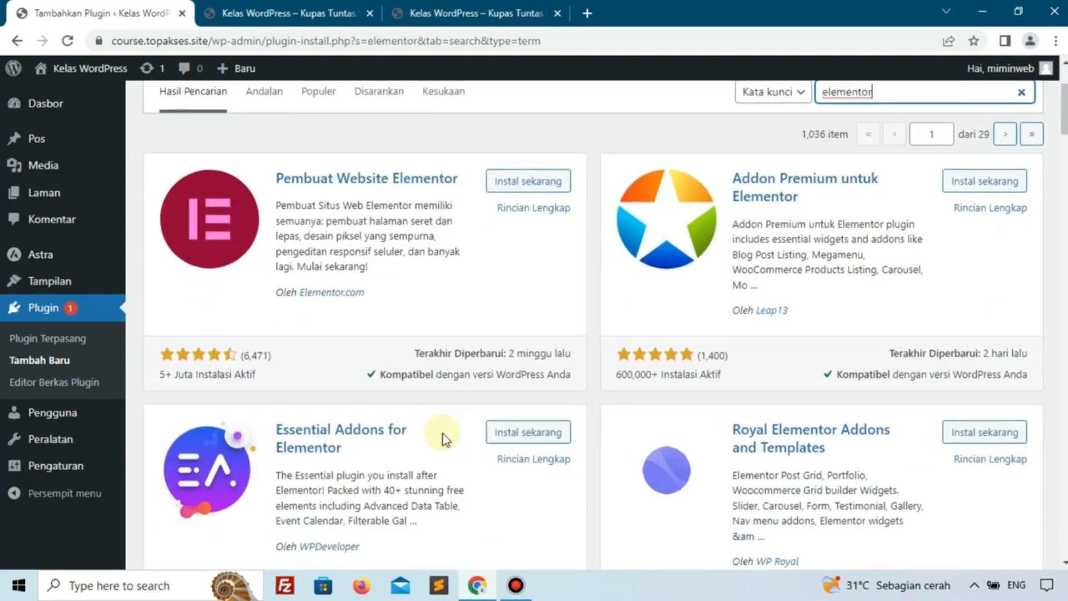
{"action": "scroll", "coordinate": [493, 380], "scroll_direction": "up", "scroll_amount": 1}
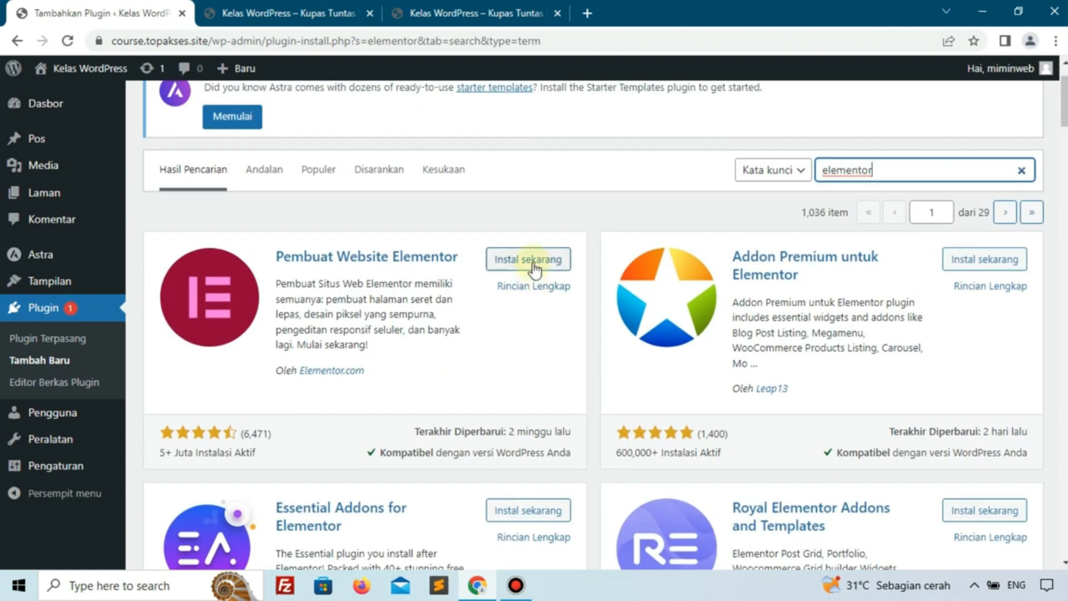
{"action": "left_click", "coordinate": [530, 259]}
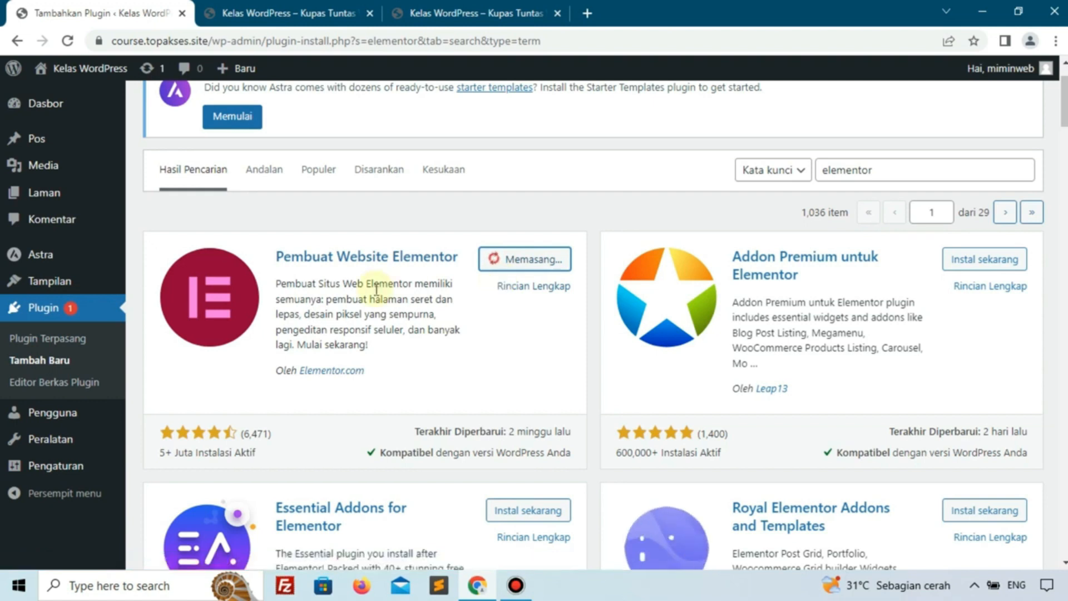
- Review the page sections and navigation menu of the example course site kursusweb.topakses.site
{"action": "left_click", "coordinate": [492, 20]}
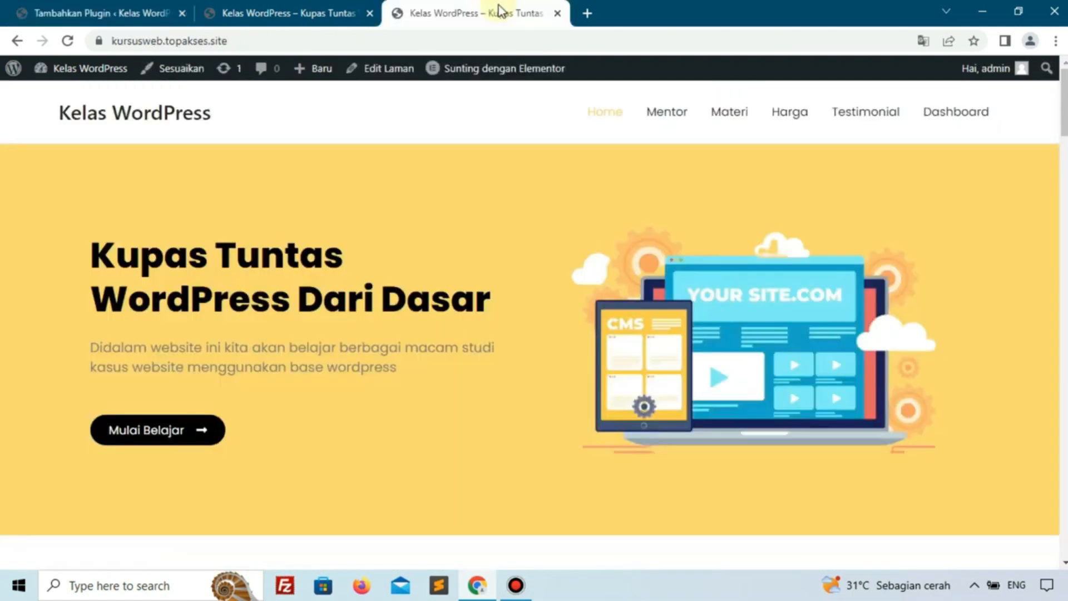
{"action": "scroll", "coordinate": [593, 329], "scroll_direction": "down", "scroll_amount": 15}
{"action": "scroll", "coordinate": [595, 342], "scroll_direction": "down", "scroll_amount": 20}
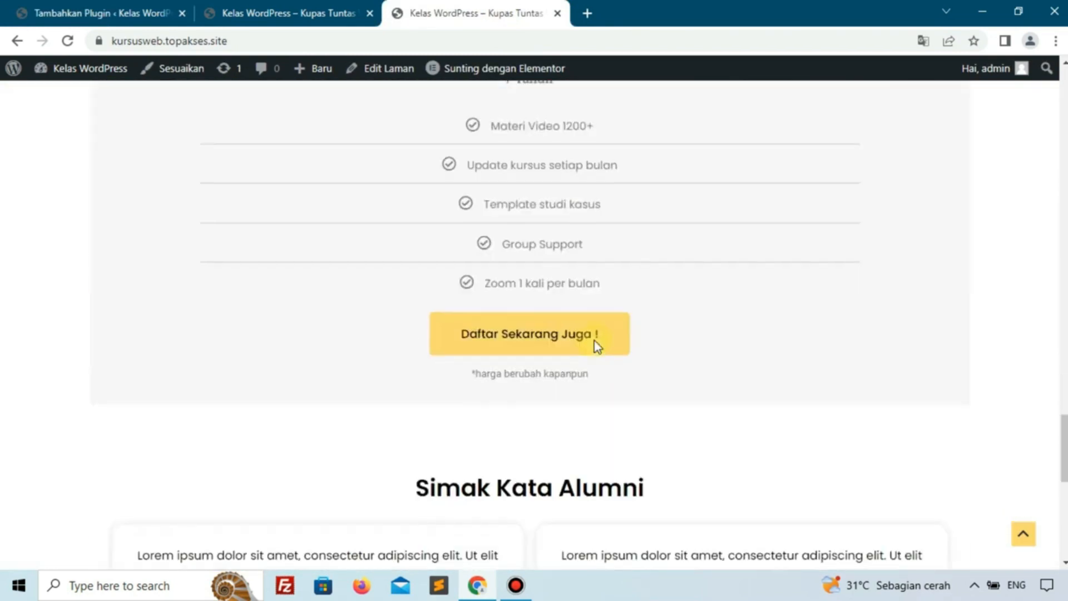
{"action": "scroll", "coordinate": [595, 342], "scroll_direction": "up", "scroll_amount": 20}
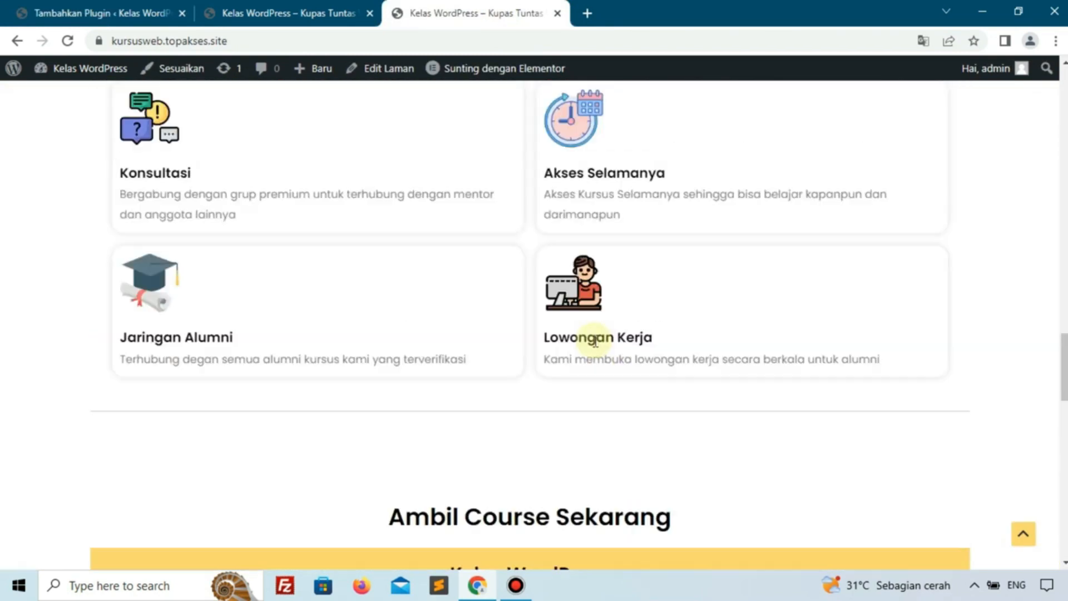
{"action": "scroll", "coordinate": [596, 342], "scroll_direction": "up", "scroll_amount": 3}
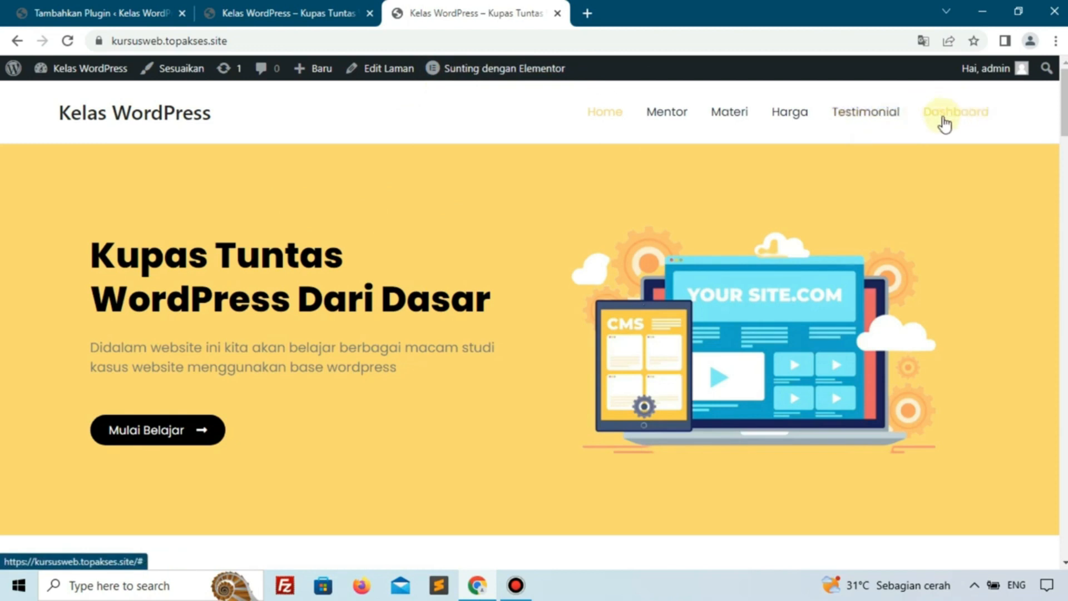
- Return to the plugin search results and activate the Elementor plugin, checking it in the installed plugins
{"action": "left_click", "coordinate": [44, 5]}
{"action": "left_click", "coordinate": [535, 257]}
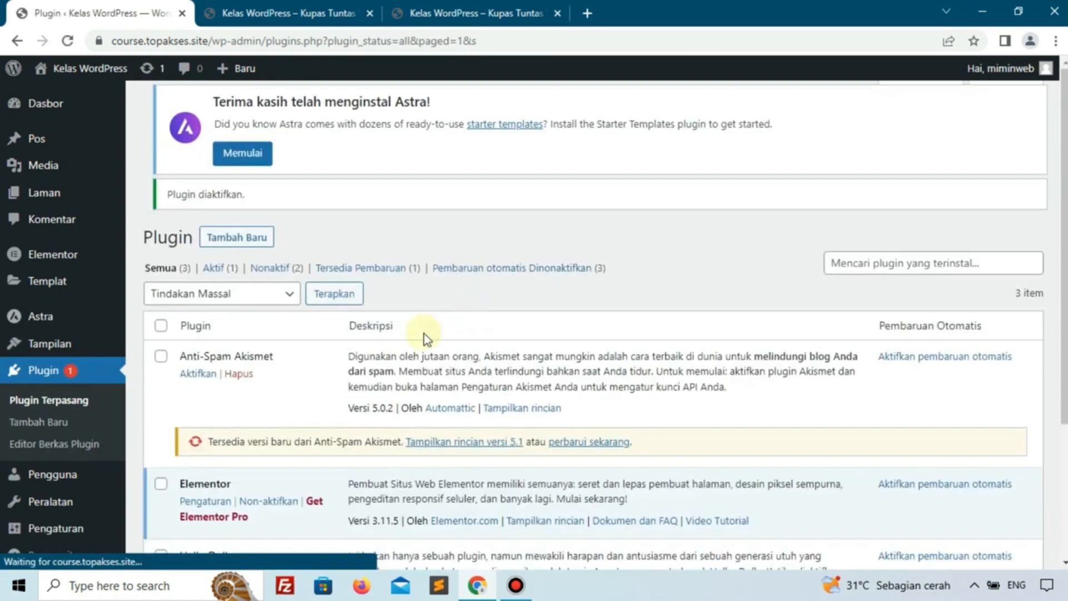
{"action": "scroll", "coordinate": [376, 358], "scroll_direction": "down", "scroll_amount": 3}
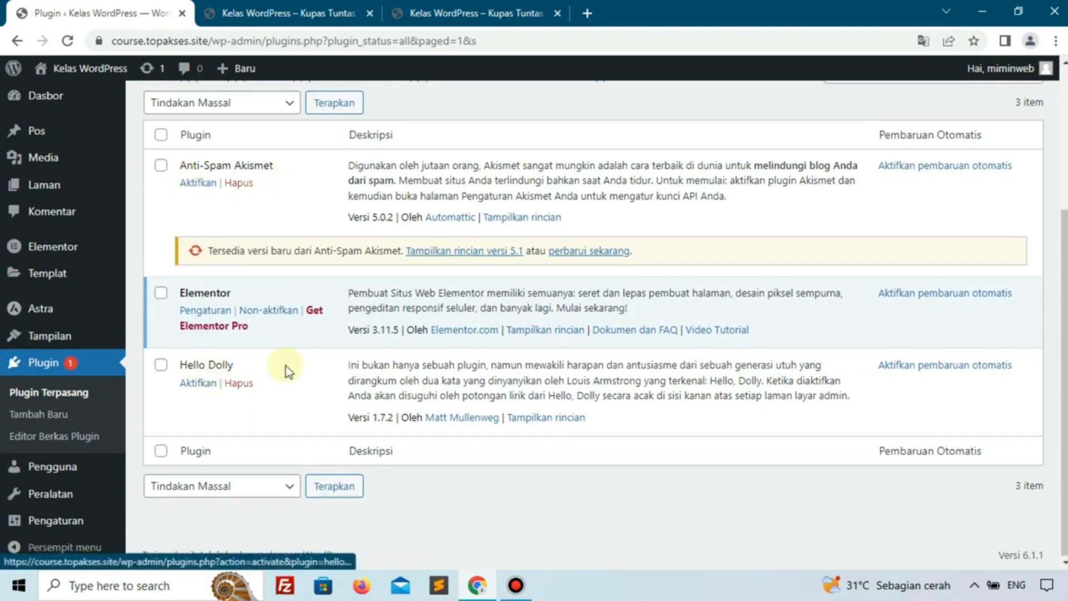
- Open the page for adding new plugins and search the plugin directory for "if menu"
{"action": "scroll", "coordinate": [299, 192], "scroll_direction": "up", "scroll_amount": 3}
{"action": "left_click", "coordinate": [239, 109]}
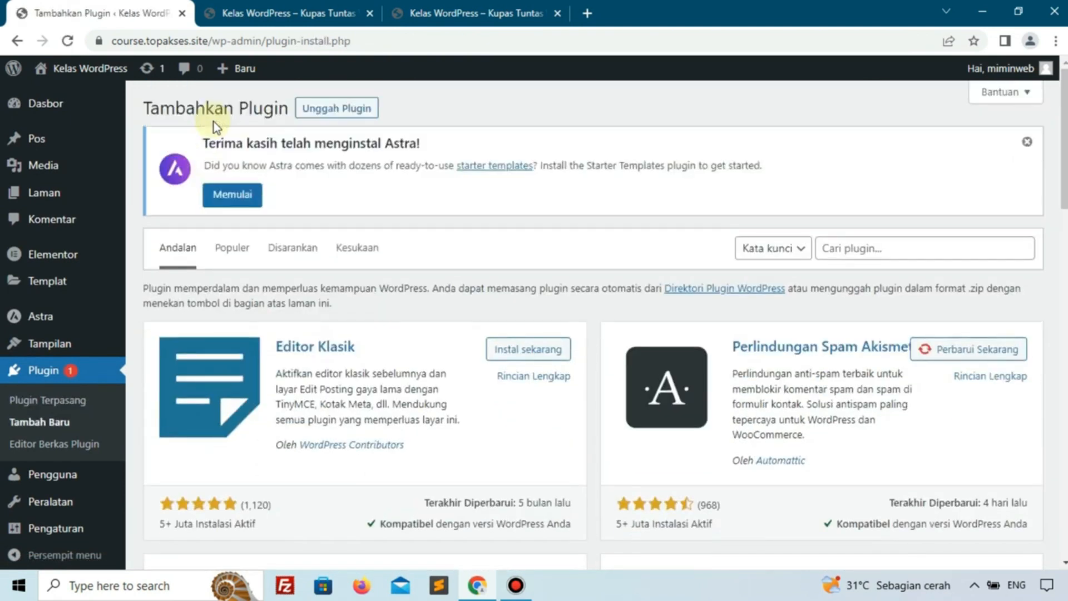
{"action": "left_click", "coordinate": [830, 257]}
{"action": "type", "text": "if menu"}
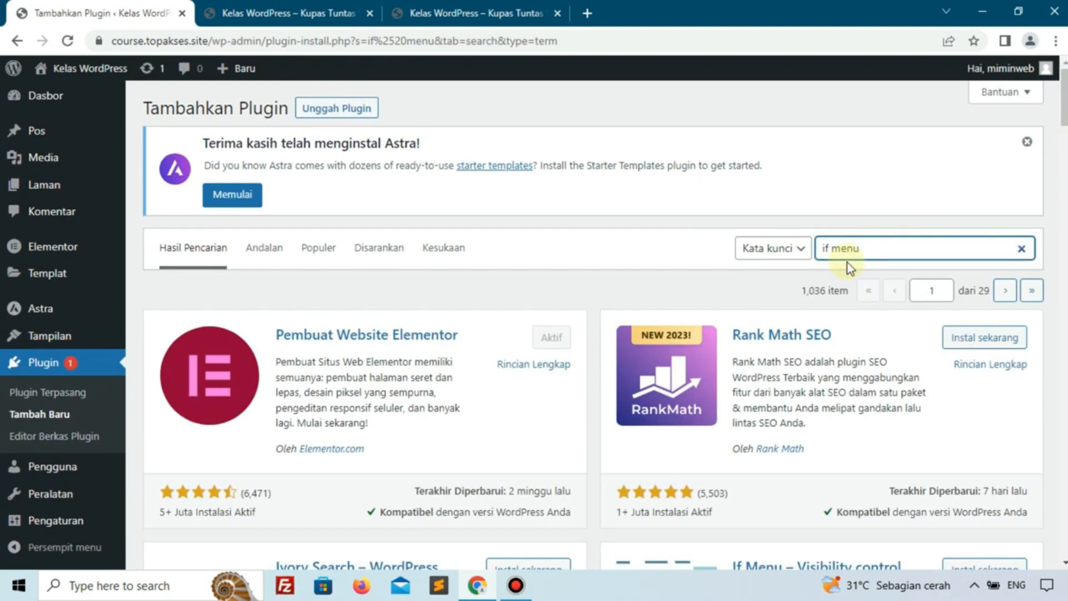
- Install the "If Menu – Visibility control for Menus" plugin and check when it was last updated
{"action": "scroll", "coordinate": [687, 312], "scroll_direction": "down", "scroll_amount": 5}
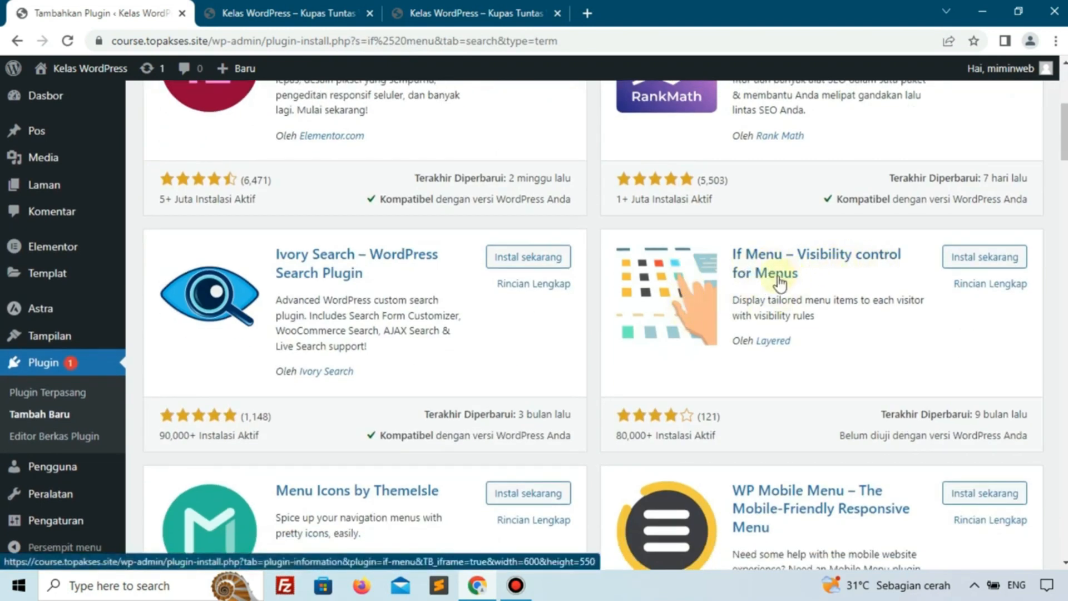
{"action": "left_click", "coordinate": [975, 262]}
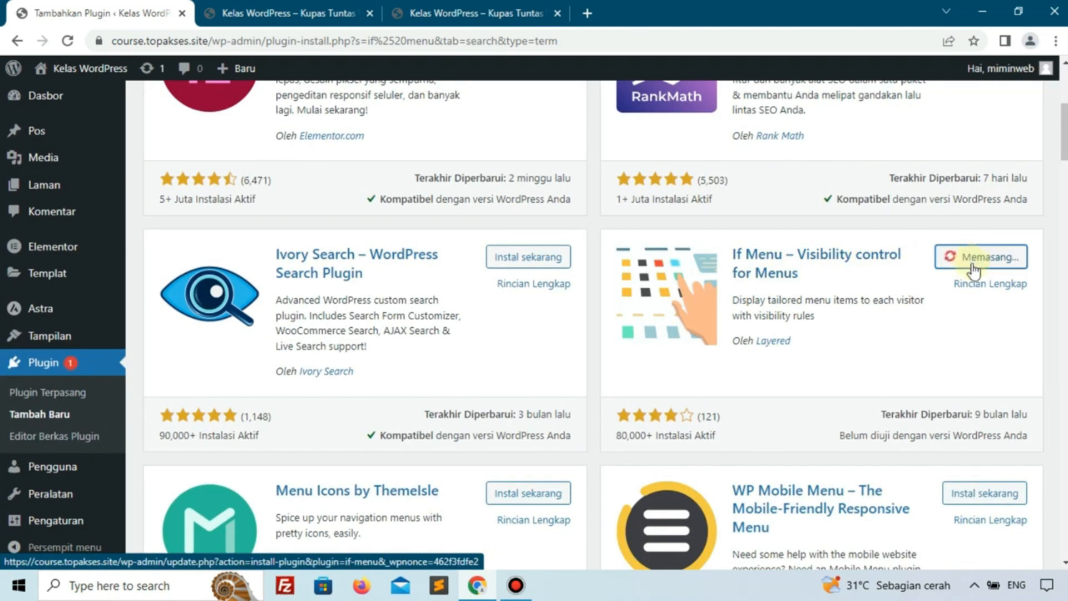
{"action": "scroll", "coordinate": [975, 273], "scroll_direction": "up", "scroll_amount": 1}
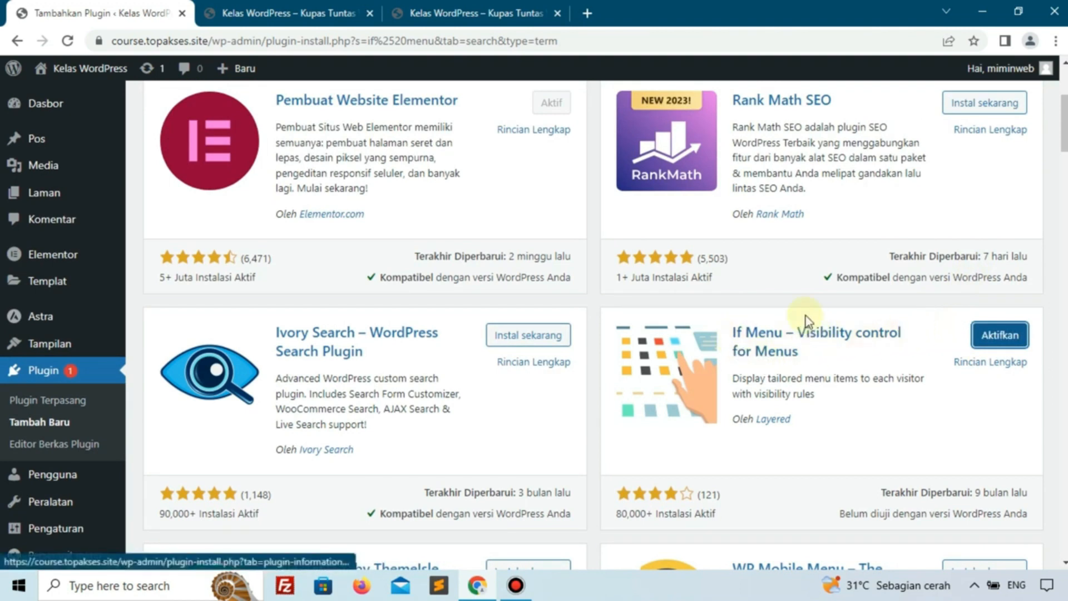
{"action": "scroll", "coordinate": [807, 316], "scroll_direction": "down", "scroll_amount": 1}
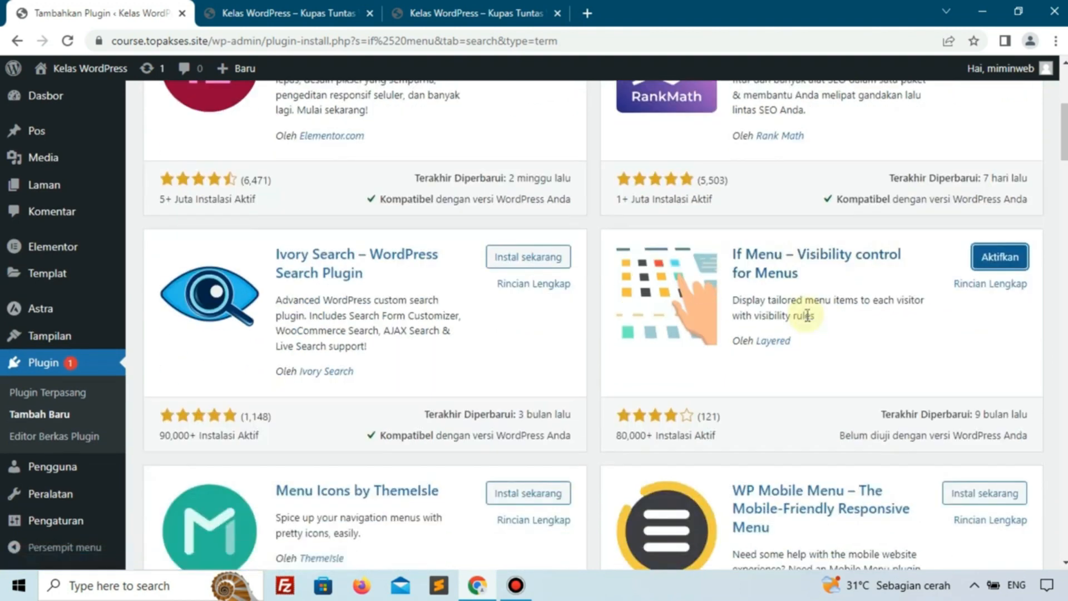
{"action": "left_click_drag", "start_coordinate": [881, 414], "coordinate": [983, 415]}
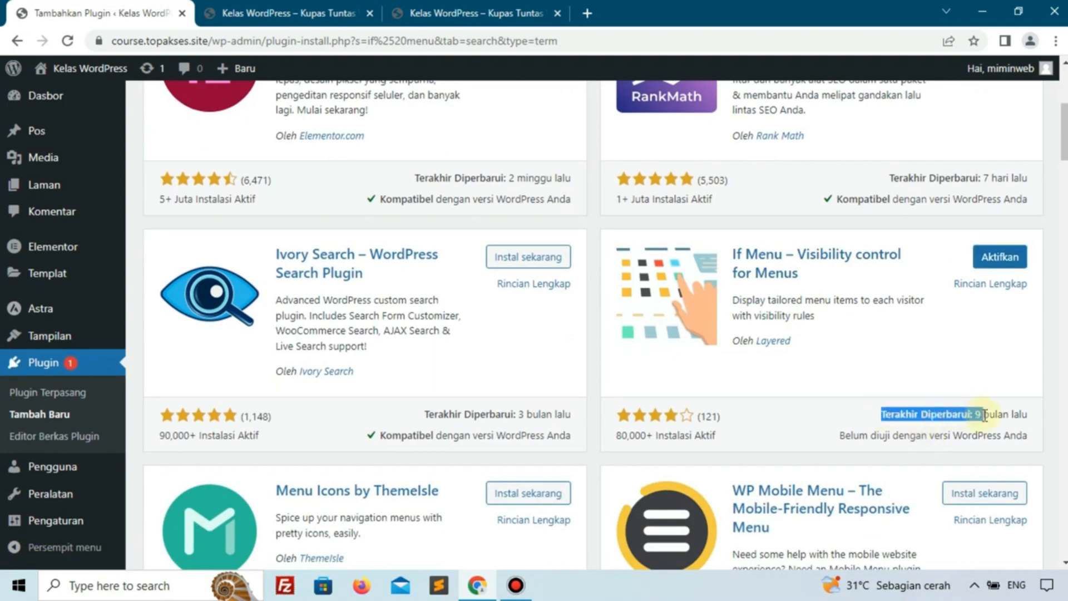
{"action": "left_click", "coordinate": [984, 415]}
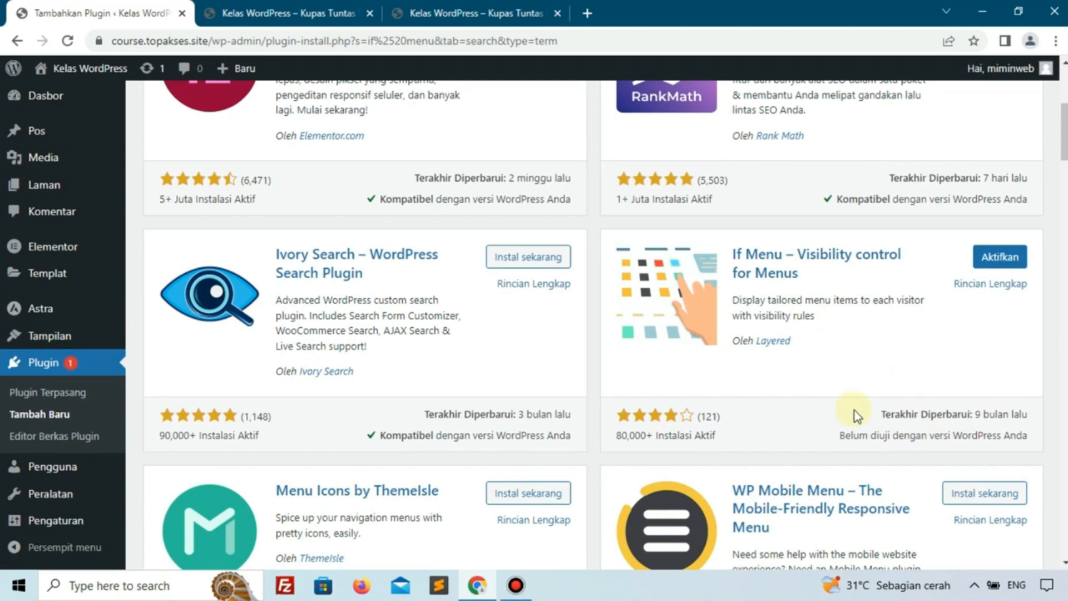
- Activate the If Menu plugin and look over the installed plugins list
{"action": "scroll", "coordinate": [962, 415], "scroll_direction": "up", "scroll_amount": 1}
{"action": "left_click", "coordinate": [994, 335]}
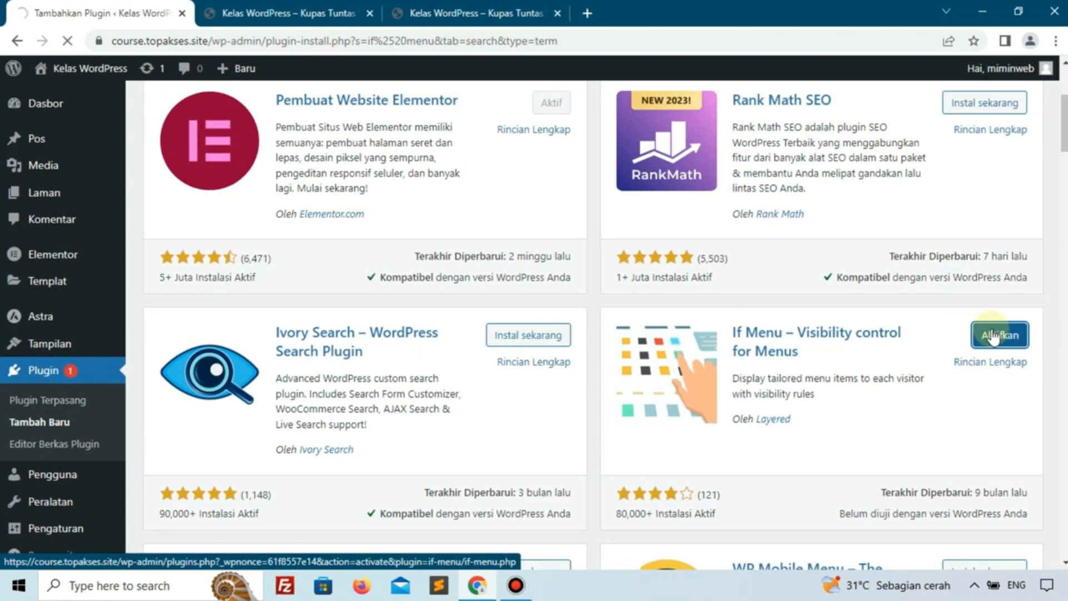
{"action": "left_click", "coordinate": [992, 336]}
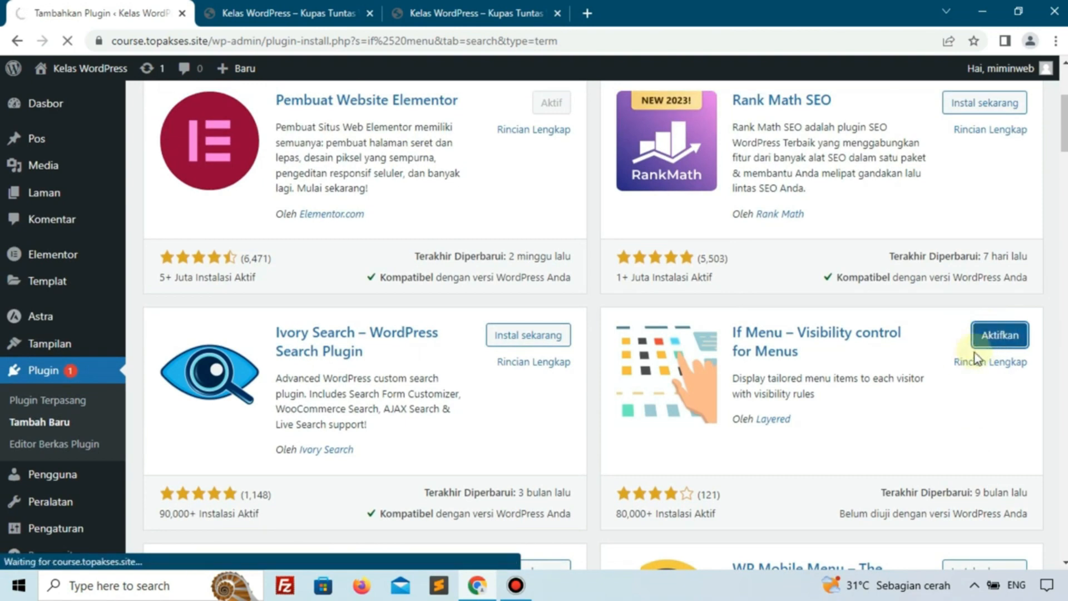
{"action": "scroll", "coordinate": [519, 326], "scroll_direction": "down", "scroll_amount": 4}
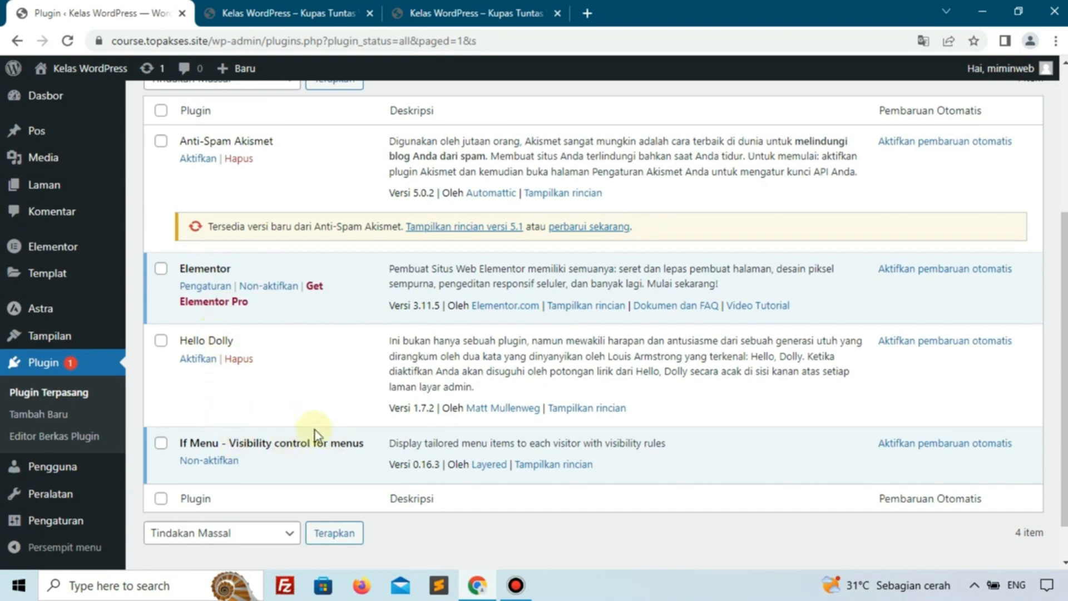
{"action": "scroll", "coordinate": [315, 429], "scroll_direction": "up", "scroll_amount": 4}
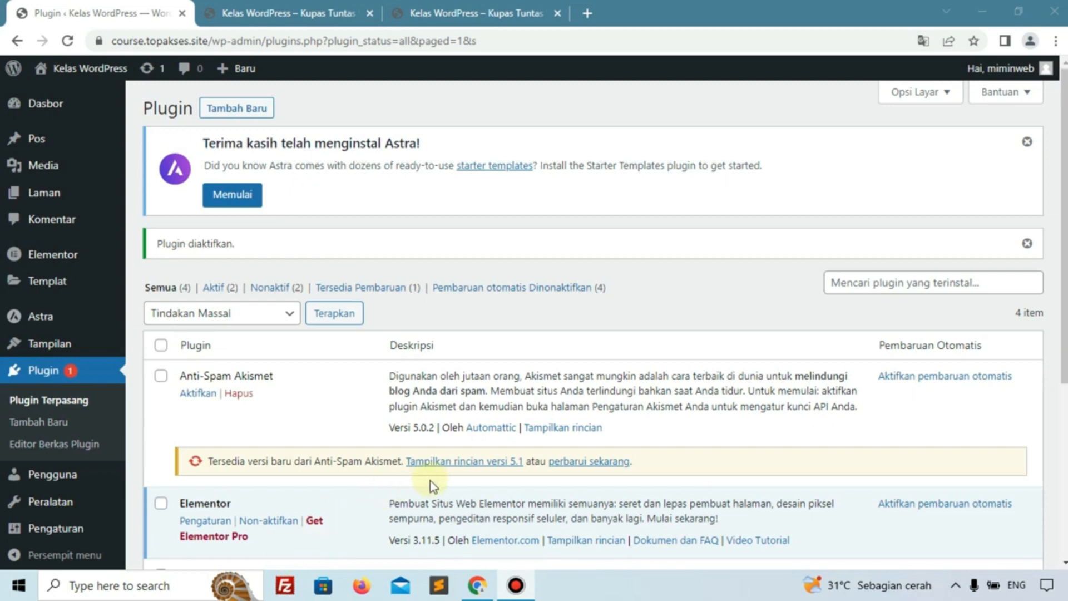
- Examine the example course site's Mentor section and the course material cards below it
{"action": "left_click", "coordinate": [469, 6]}
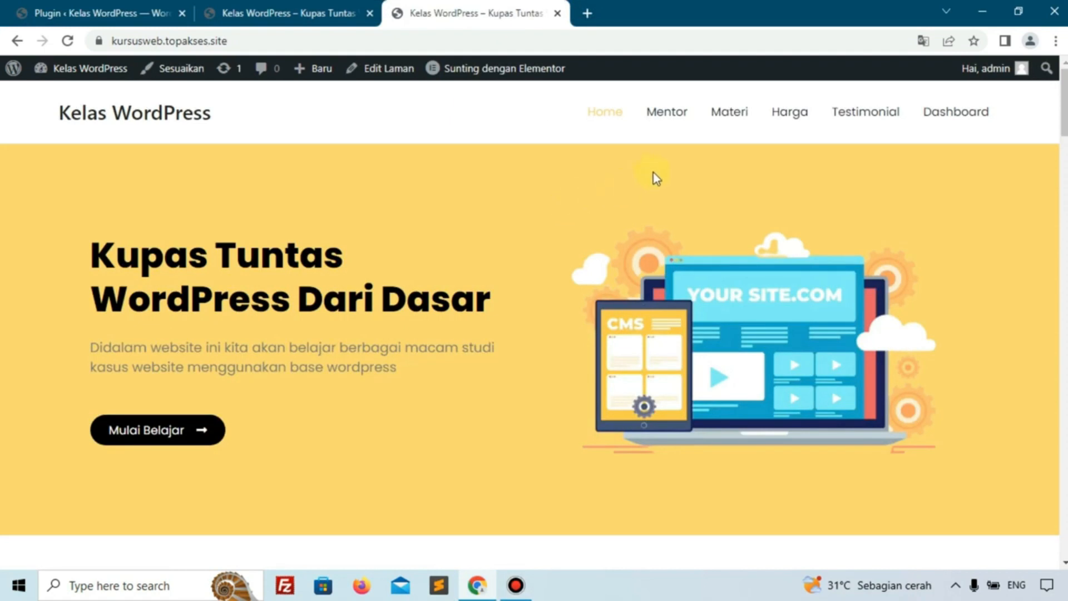
{"action": "left_click", "coordinate": [669, 116]}
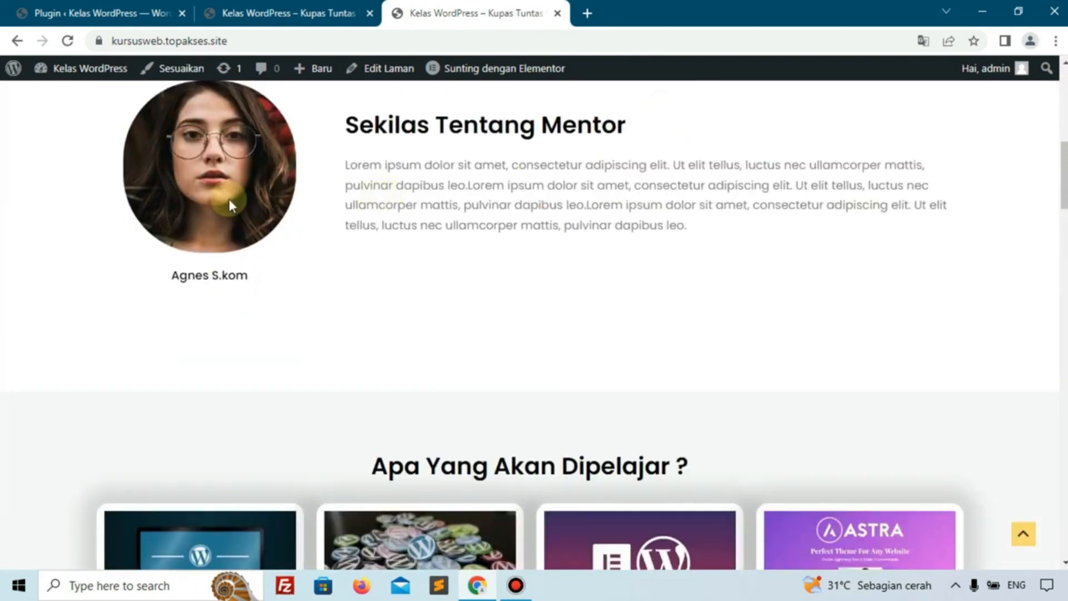
{"action": "scroll", "coordinate": [579, 285], "scroll_direction": "down", "scroll_amount": 5}
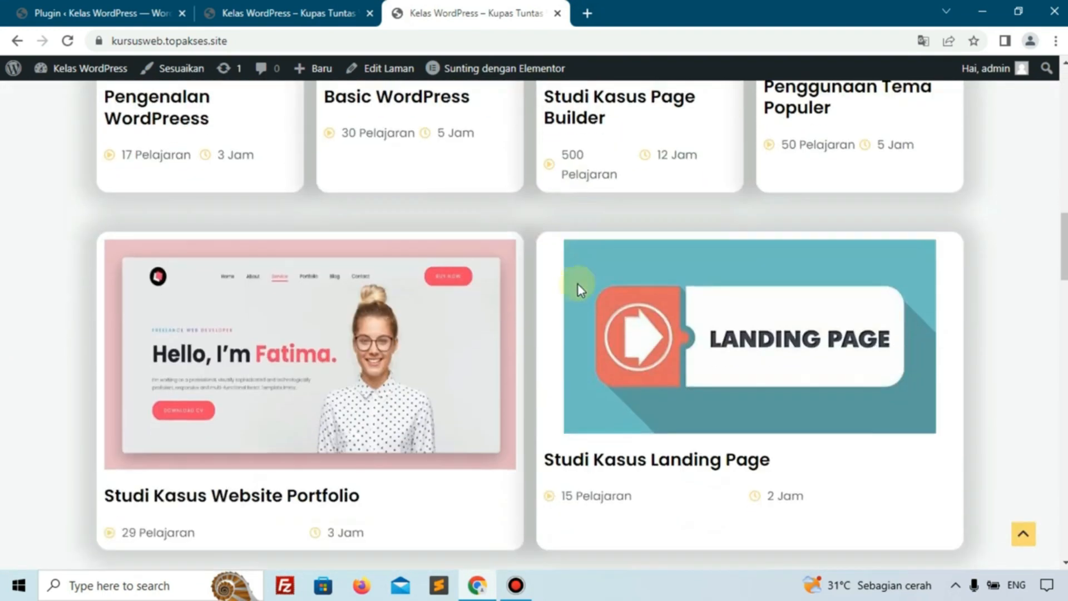
{"action": "scroll", "coordinate": [581, 284], "scroll_direction": "down", "scroll_amount": 5}
{"action": "scroll", "coordinate": [581, 285], "scroll_direction": "up", "scroll_amount": 10}
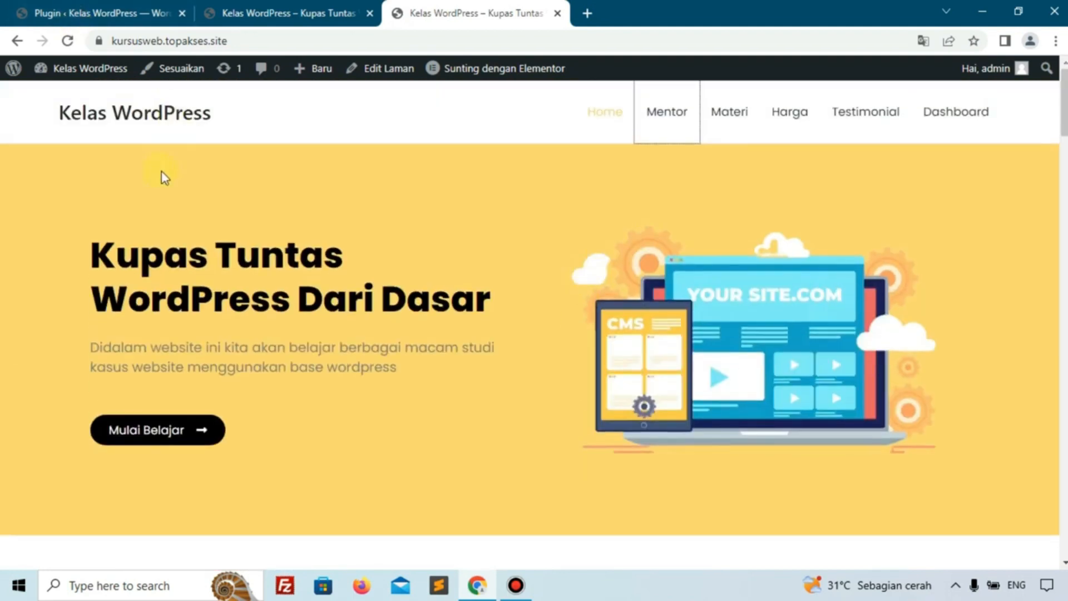
- Return to the course.topakses.site dashboard, create a new page, dismiss the block editor welcome guide, and title the page "Home"
{"action": "left_click", "coordinate": [109, 9]}
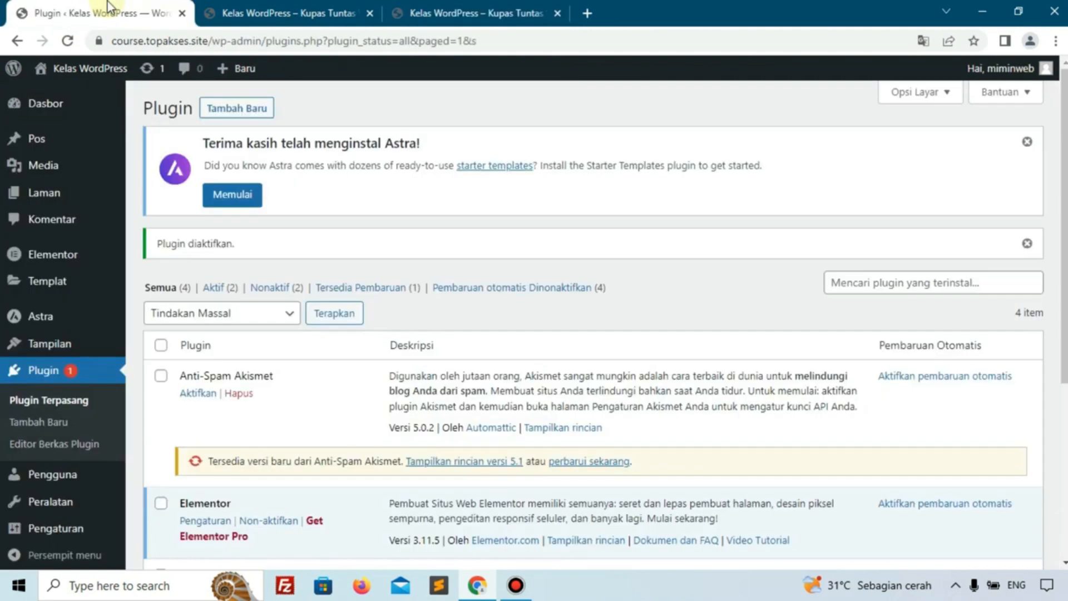
{"action": "mouse_move", "coordinate": [90, 207]}
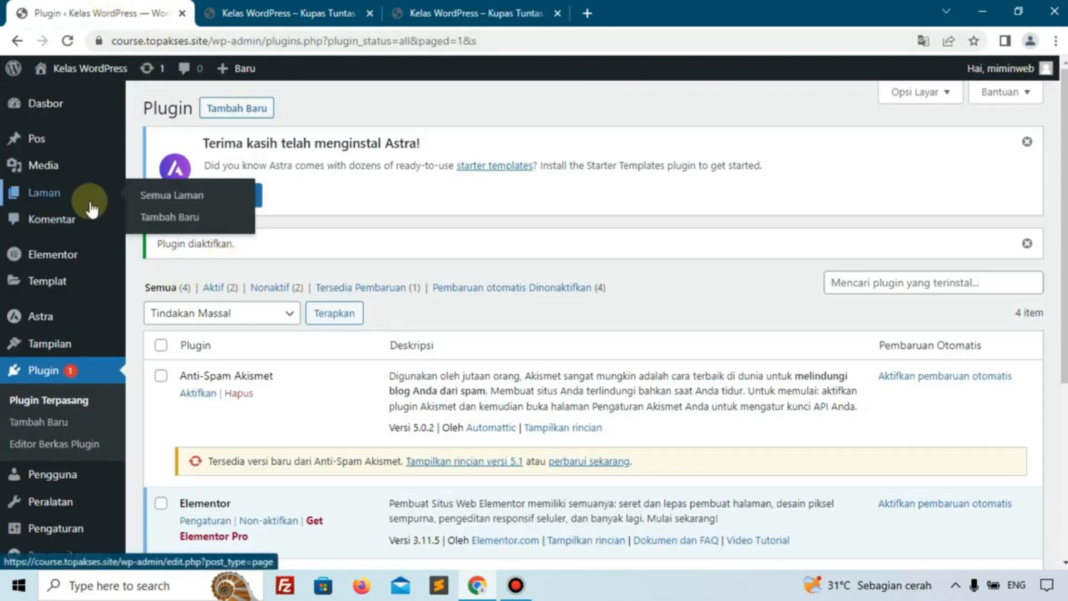
{"action": "left_click", "coordinate": [165, 216]}
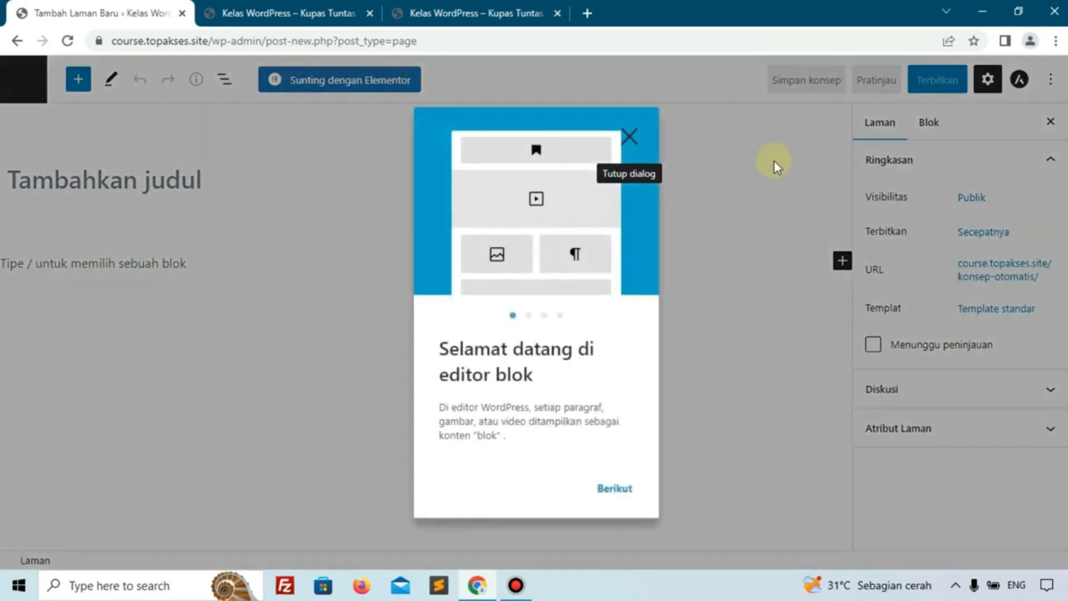
{"action": "left_click", "coordinate": [630, 138]}
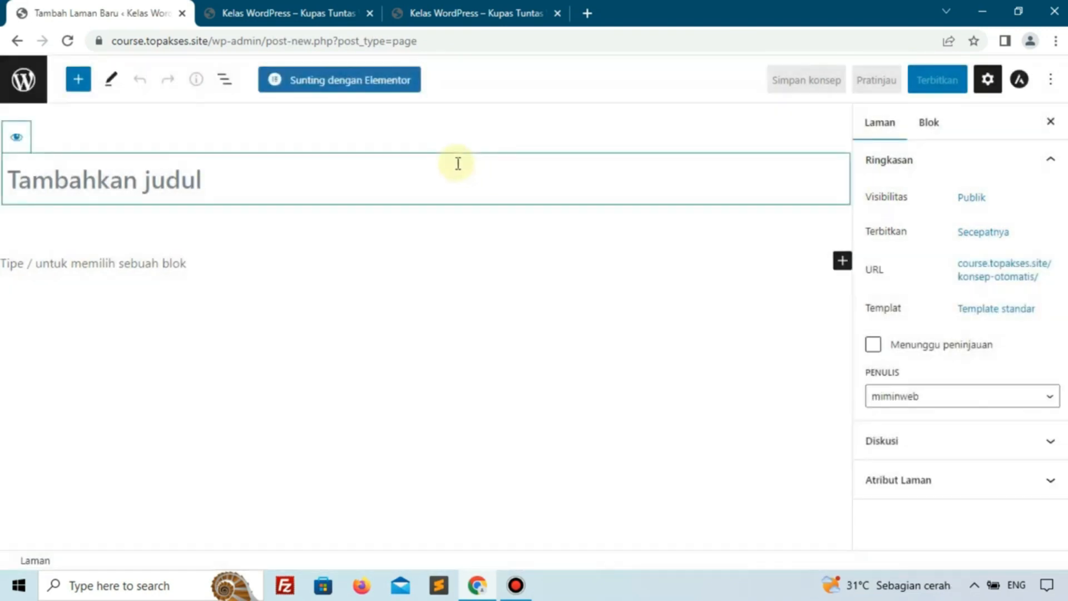
{"action": "type", "text": "hOM"}
{"action": "key", "text": "BackSpace"}
{"action": "key", "text": "BackSpace"}
{"action": "key", "text": "BackSpace"}
{"action": "type", "text": "Home"}
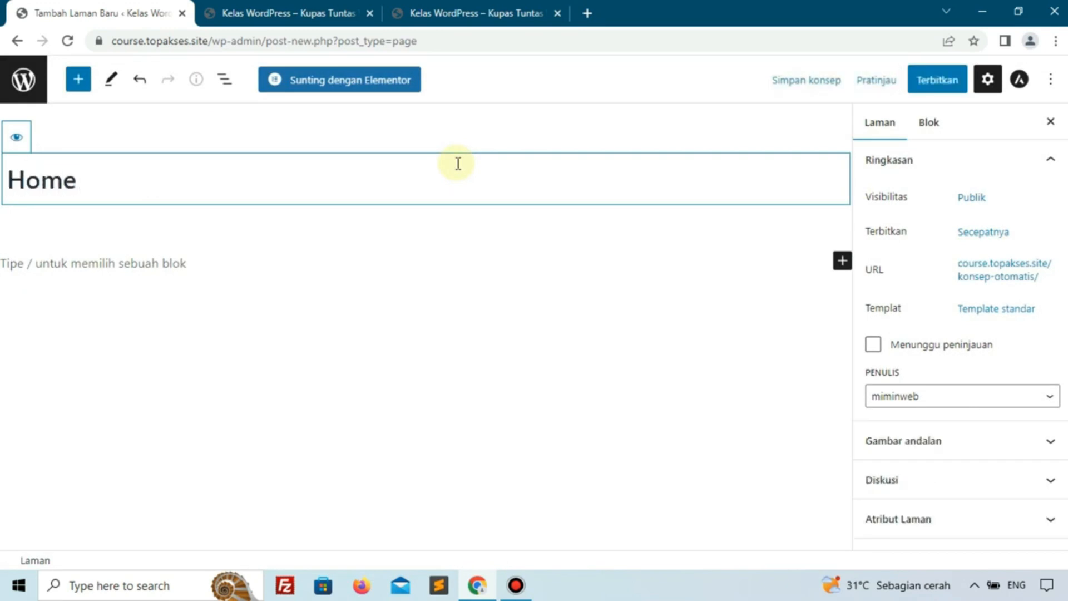
- Publish the Home page and go back to the list of all pages
{"action": "left_click", "coordinate": [938, 83]}
{"action": "left_click", "coordinate": [921, 89]}
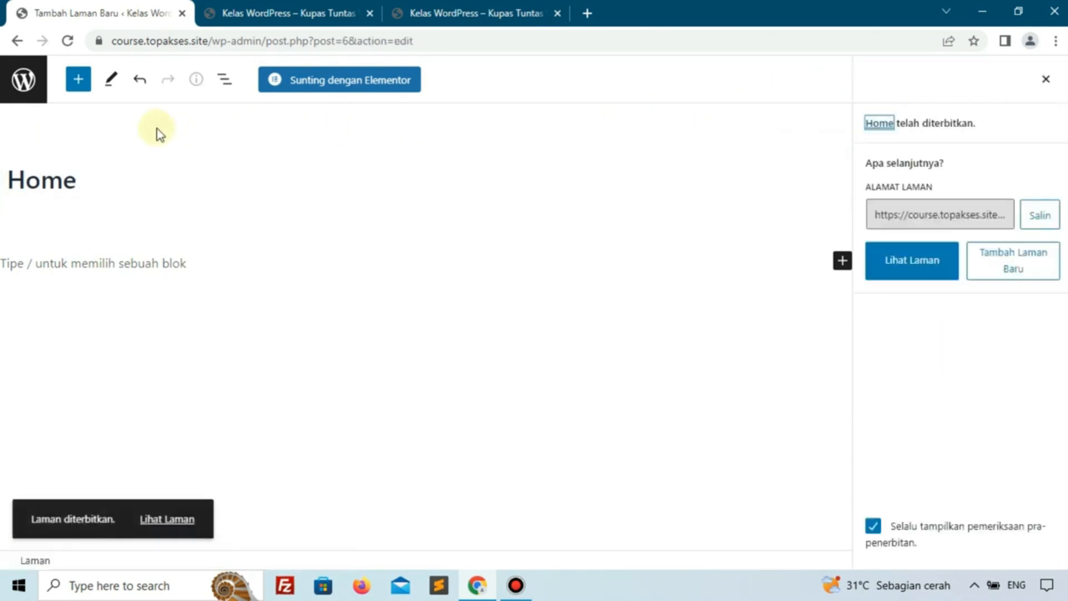
{"action": "left_click", "coordinate": [29, 101]}
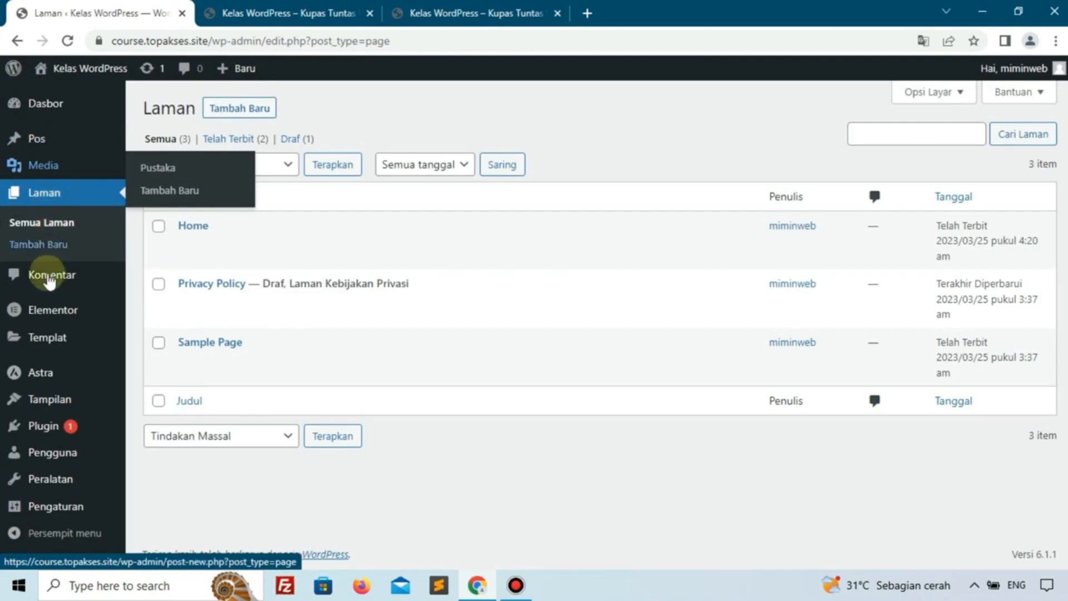
- In the reading settings, make the homepage a static page using Home as the front page, and save the changes
{"action": "mouse_move", "coordinate": [89, 507]}
{"action": "left_click", "coordinate": [161, 401]}
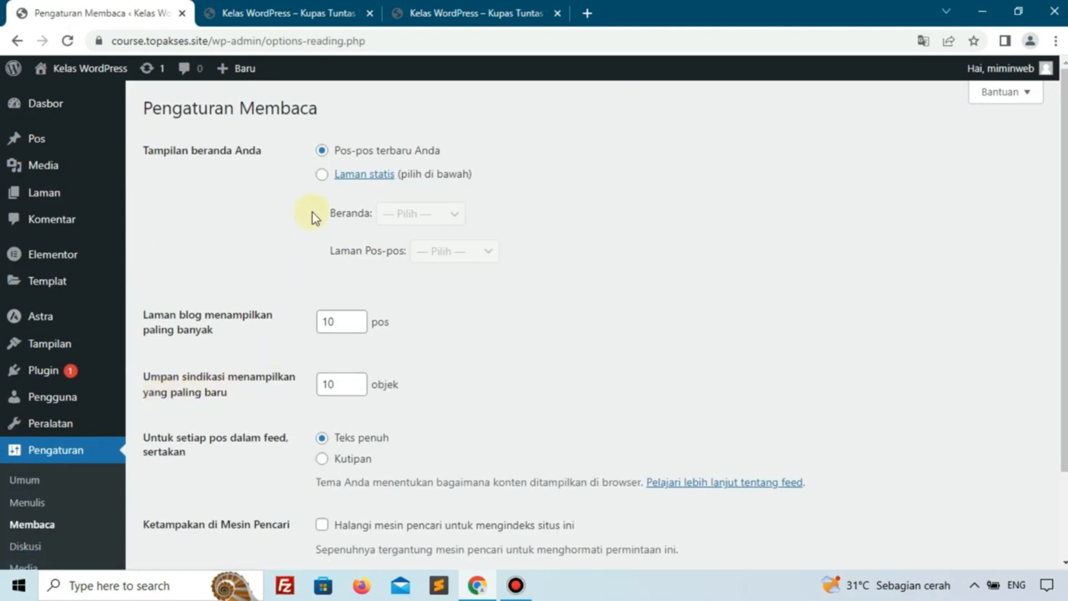
{"action": "left_click", "coordinate": [322, 174]}
{"action": "left_click", "coordinate": [412, 215]}
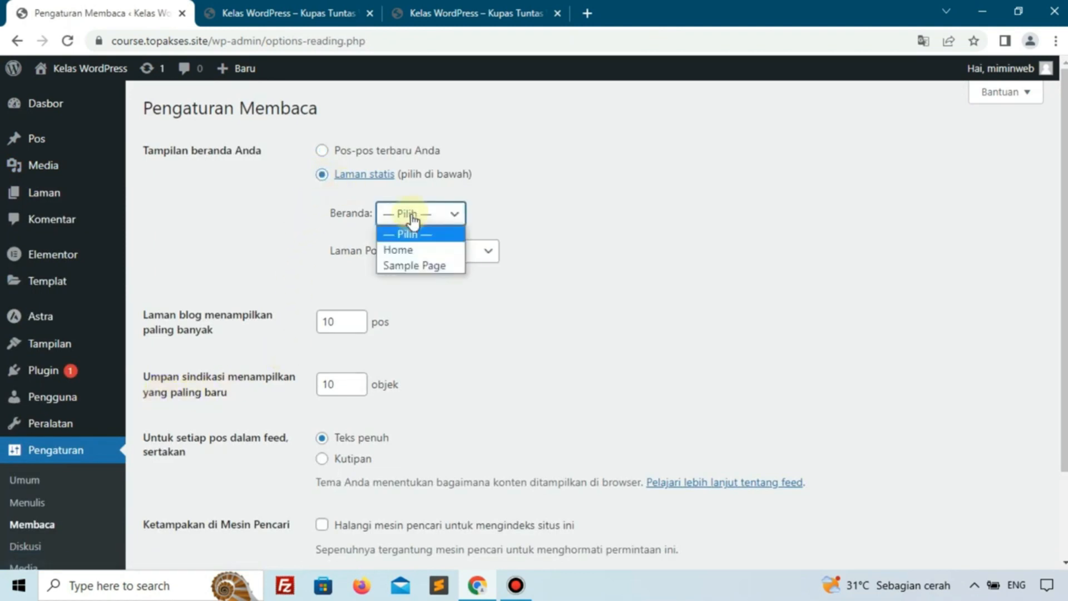
{"action": "left_click", "coordinate": [418, 250]}
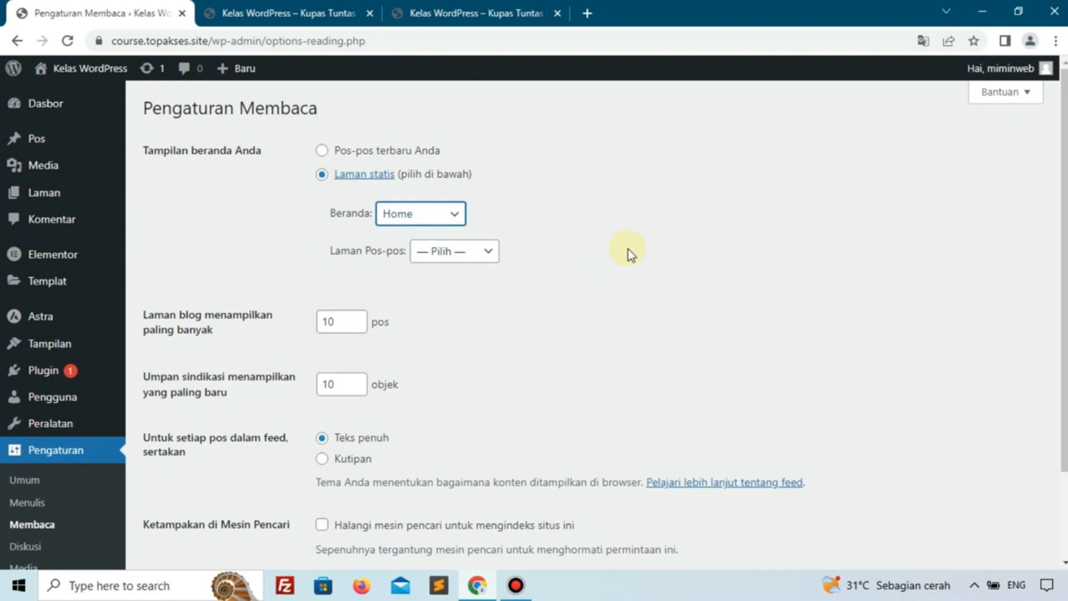
{"action": "scroll", "coordinate": [517, 362], "scroll_direction": "down", "scroll_amount": 2}
{"action": "left_click", "coordinate": [228, 489]}
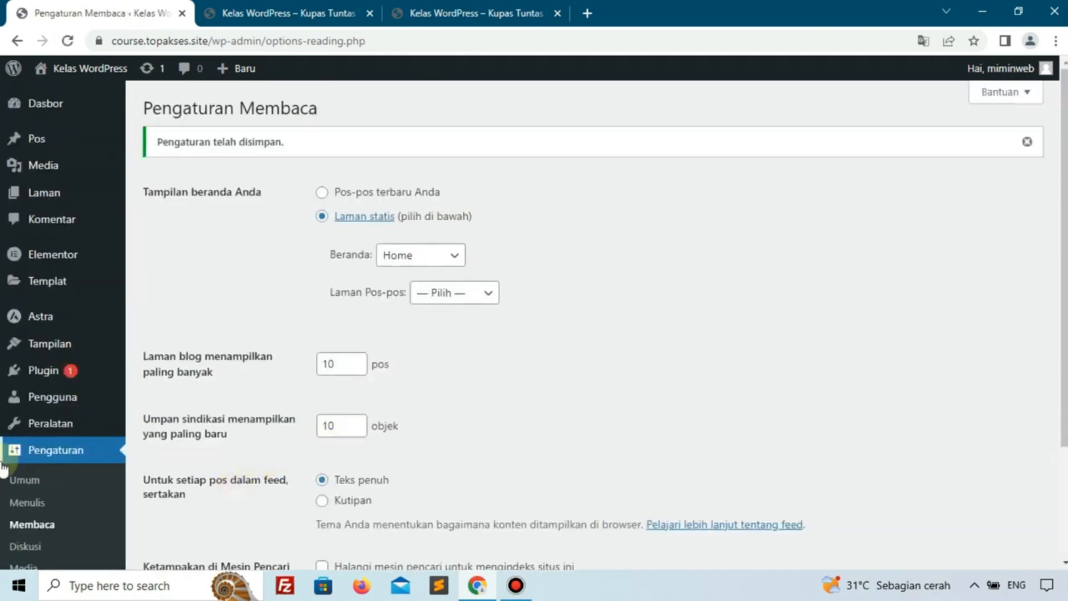
- Set the permalink structure to the post name option (Nama tulisan) and save the changes
{"action": "scroll", "coordinate": [11, 467], "scroll_direction": "down", "scroll_amount": 3}
{"action": "left_click", "coordinate": [62, 494]}
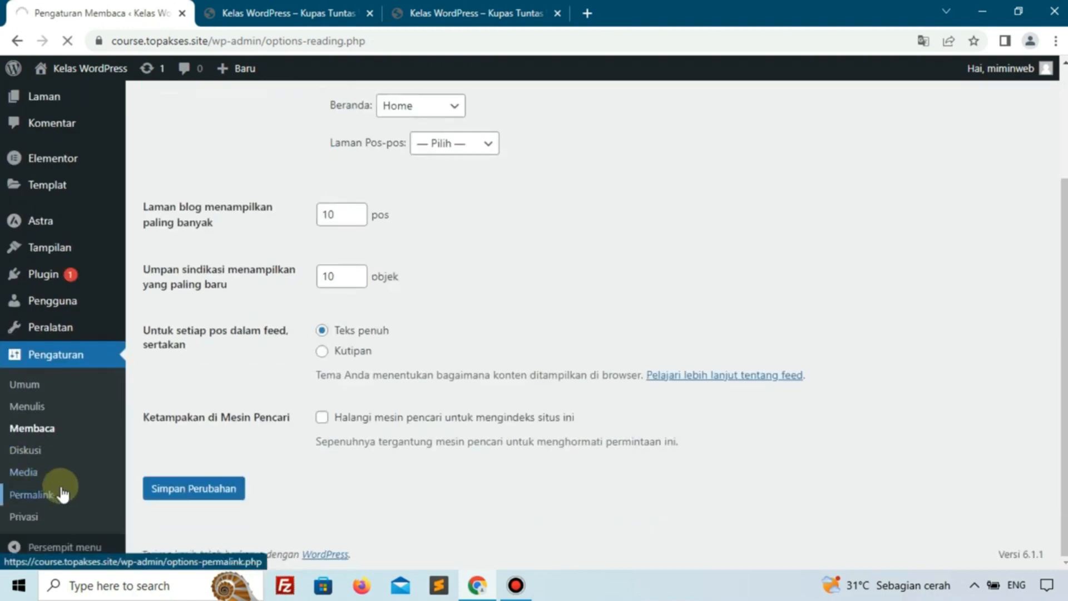
{"action": "scroll", "coordinate": [334, 465], "scroll_direction": "down", "scroll_amount": 4}
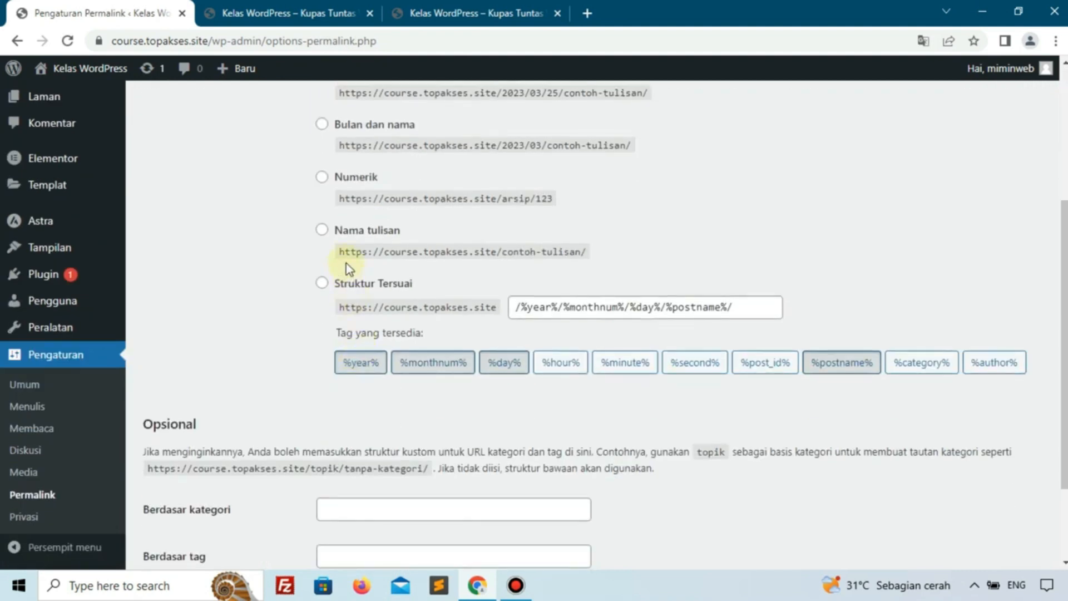
{"action": "scroll", "coordinate": [343, 292], "scroll_direction": "down", "scroll_amount": 2}
{"action": "left_click", "coordinate": [210, 490]}
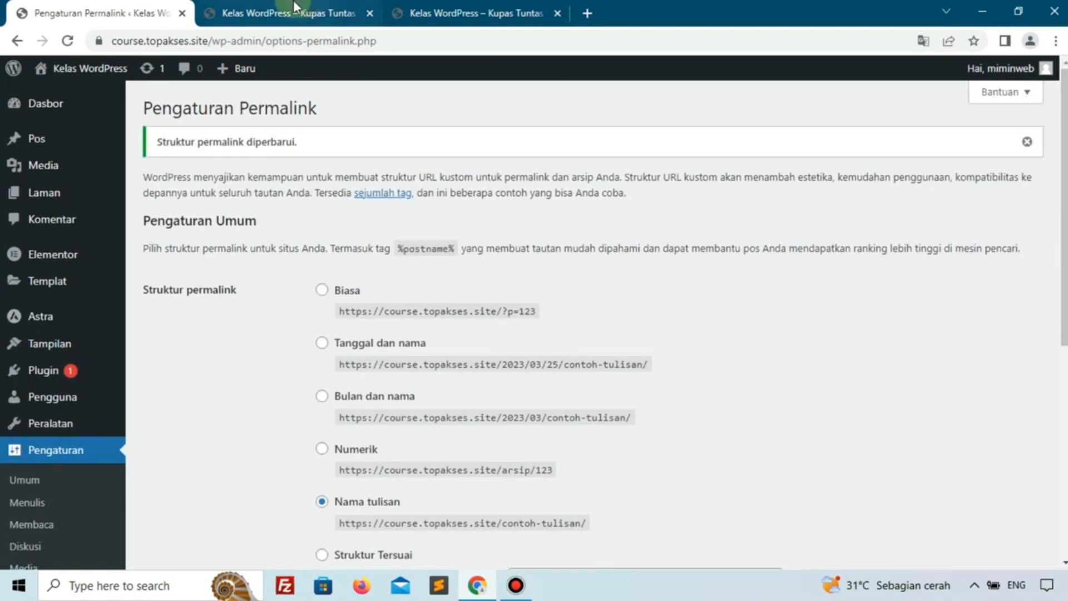
- Reload the course.topakses.site front page to check the homepage, and return to the dashboard
{"action": "left_click", "coordinate": [281, 14]}
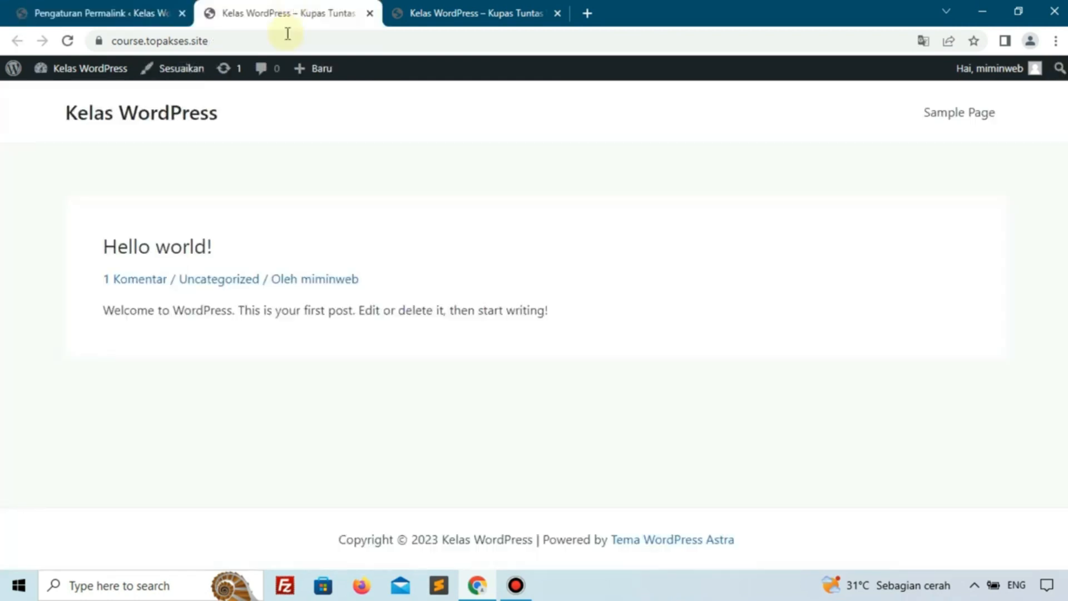
{"action": "left_click", "coordinate": [70, 42]}
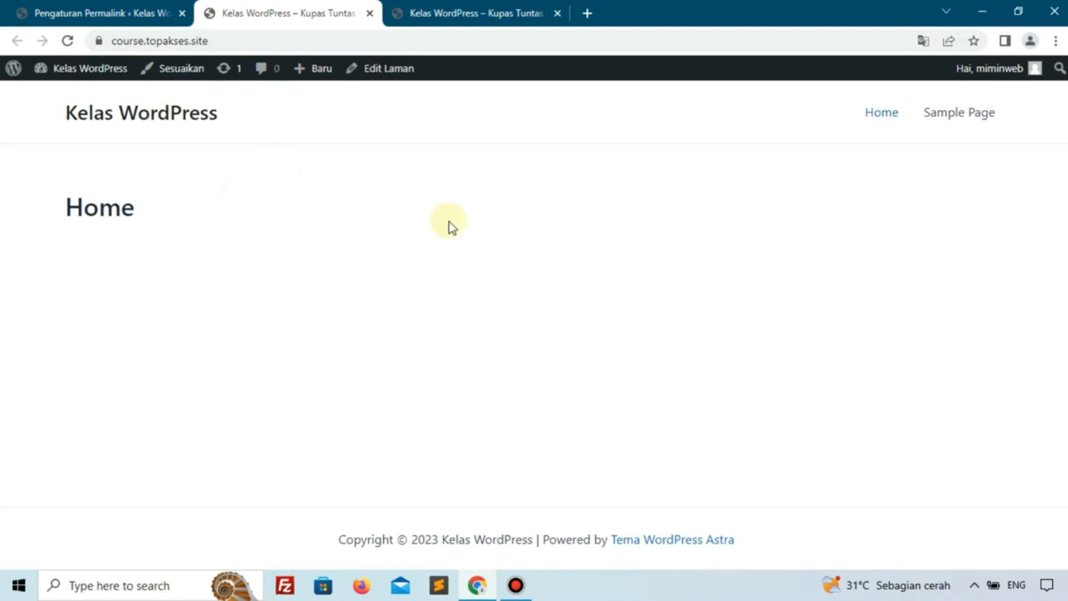
{"action": "left_click", "coordinate": [151, 12]}
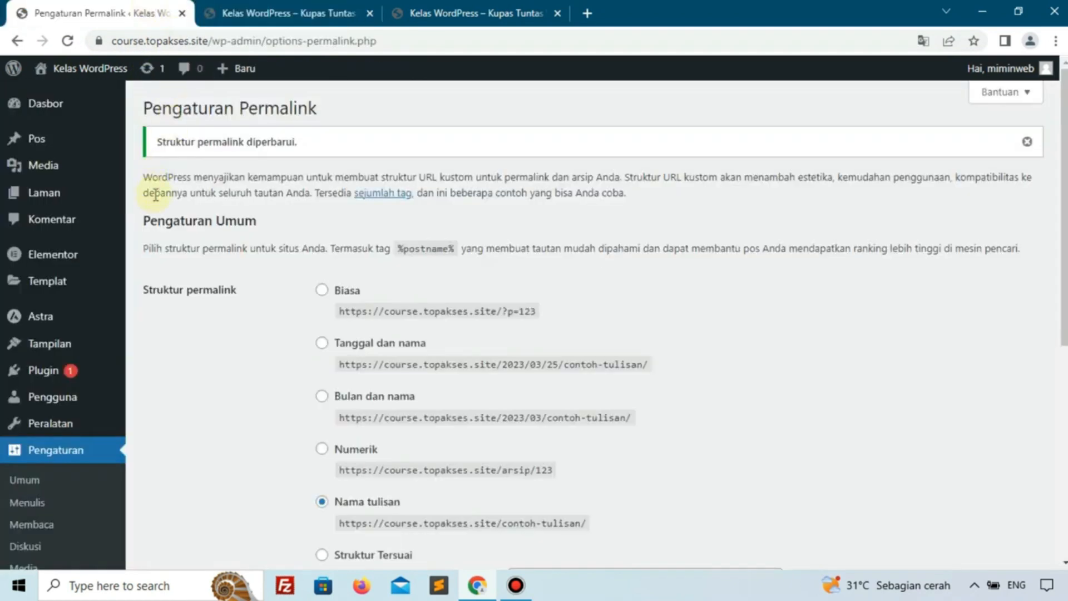
- Open the menu management page, check the live site's navigation, and create a menu named "Menu Utama"
{"action": "scroll", "coordinate": [155, 195], "scroll_direction": "down", "scroll_amount": 5}
{"action": "mouse_move", "coordinate": [65, 246]}
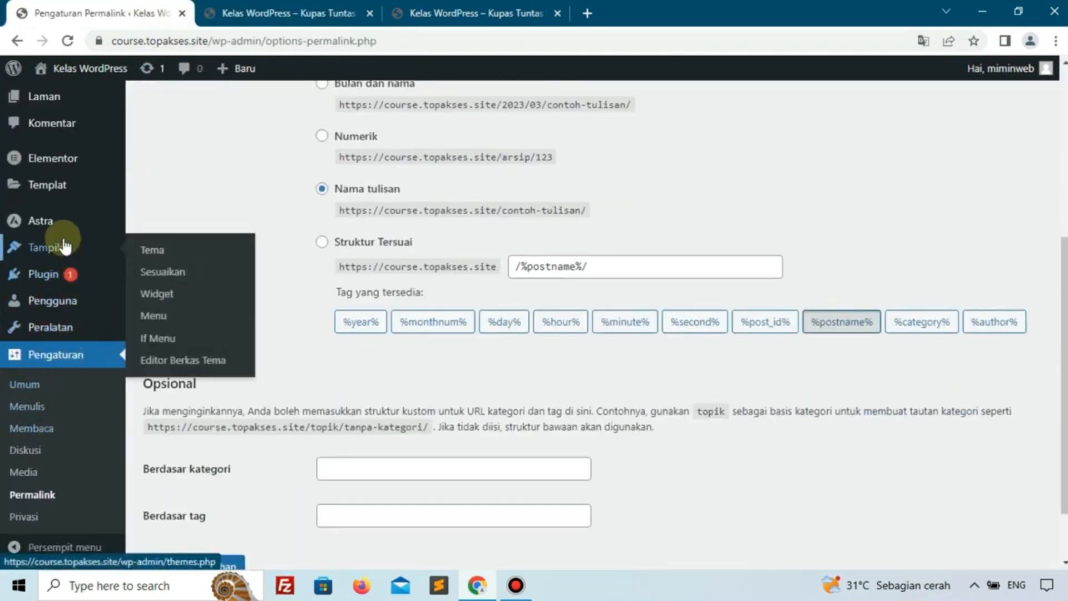
{"action": "left_click", "coordinate": [189, 317]}
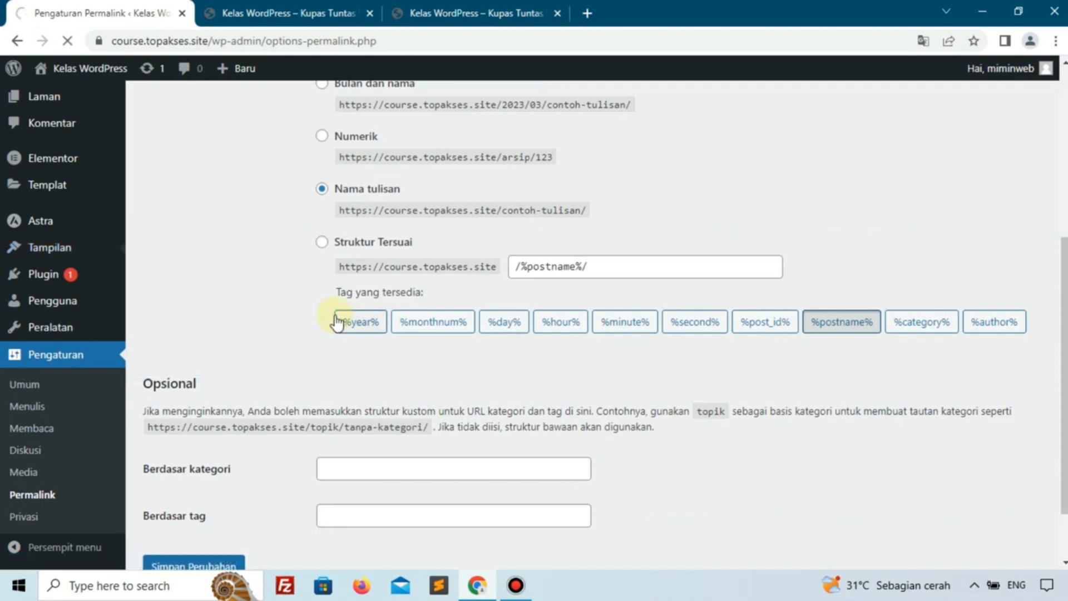
{"action": "left_click", "coordinate": [272, 11]}
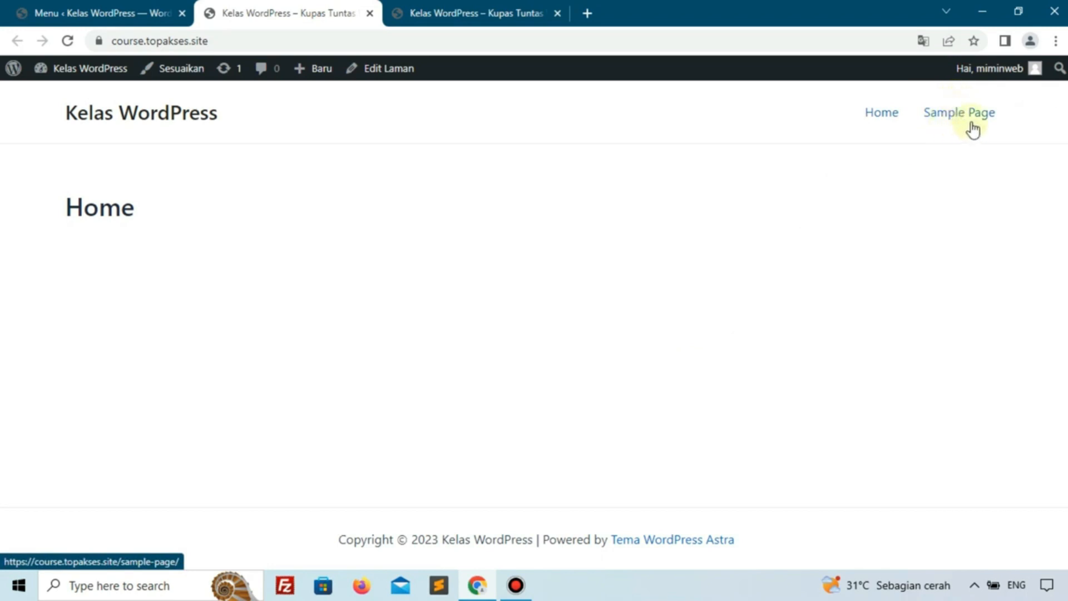
{"action": "left_click", "coordinate": [149, 9]}
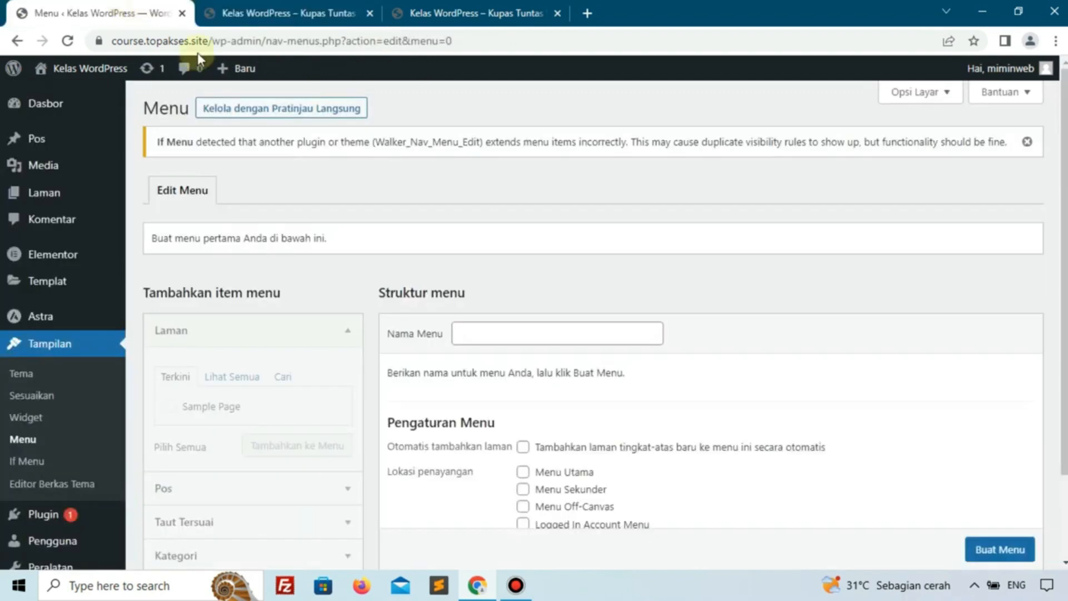
{"action": "scroll", "coordinate": [596, 278], "scroll_direction": "down", "scroll_amount": 2}
{"action": "left_click", "coordinate": [499, 230]}
{"action": "left_click", "coordinate": [556, 266]}
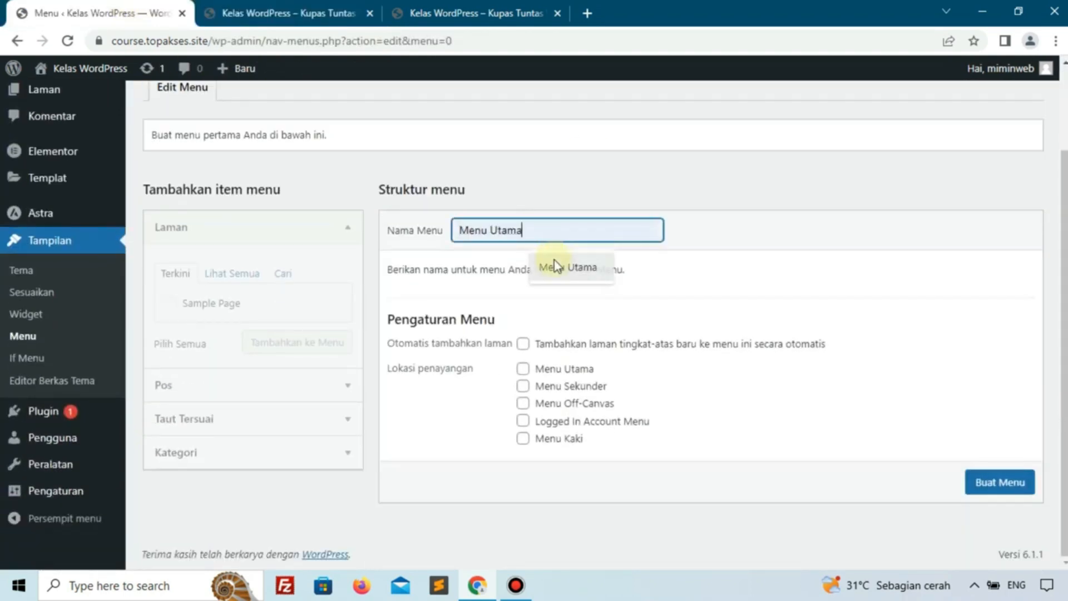
{"action": "left_click", "coordinate": [1015, 485]}
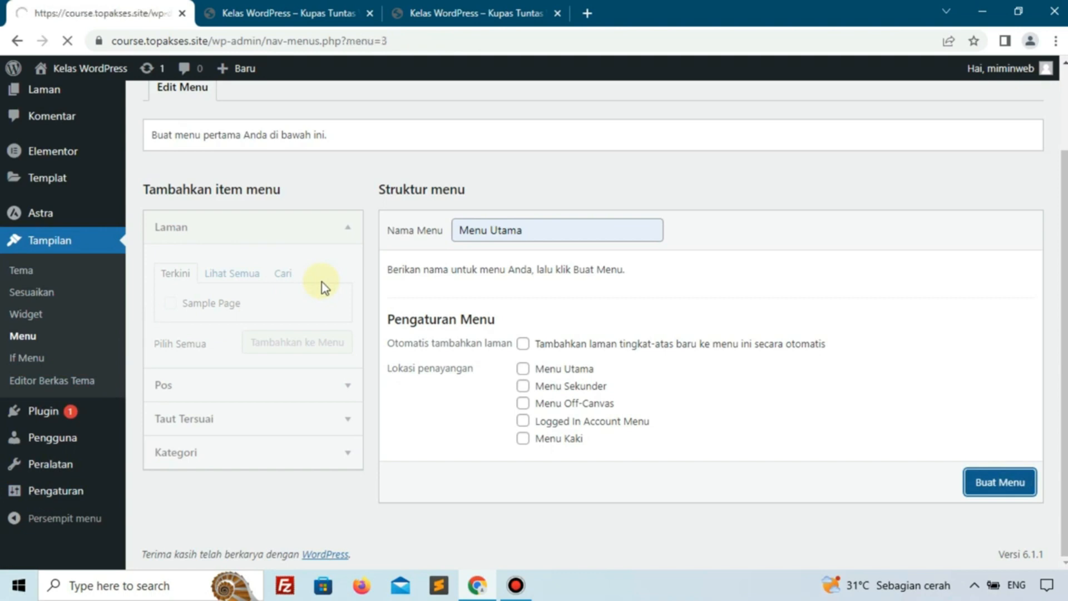
- Add the Home page from the full list of pages to the Menu Utama menu
{"action": "scroll", "coordinate": [259, 324], "scroll_direction": "down", "scroll_amount": 1}
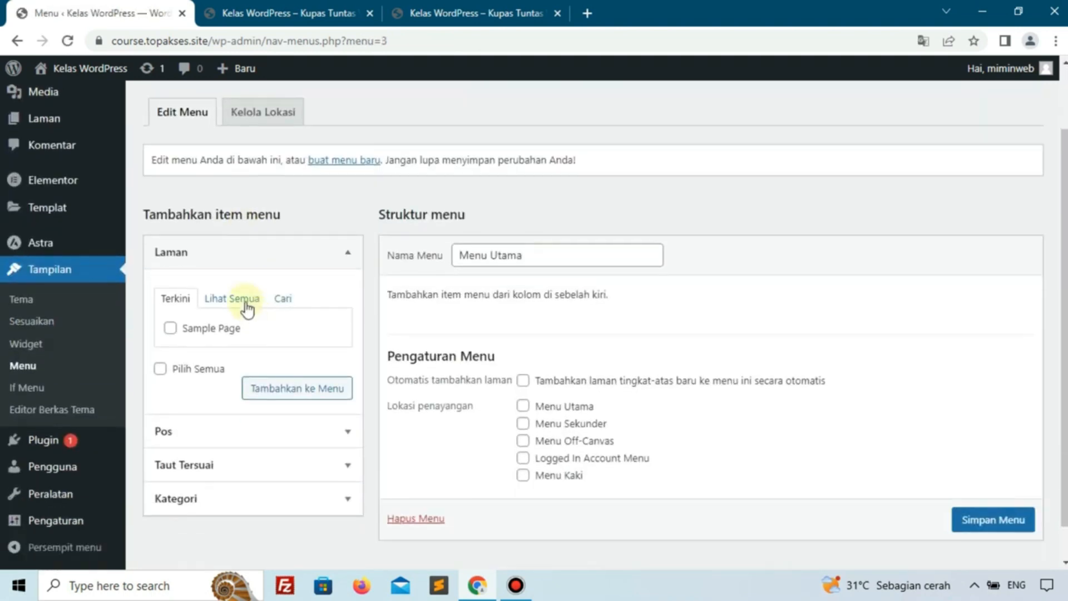
{"action": "left_click", "coordinate": [240, 301]}
{"action": "left_click", "coordinate": [201, 333]}
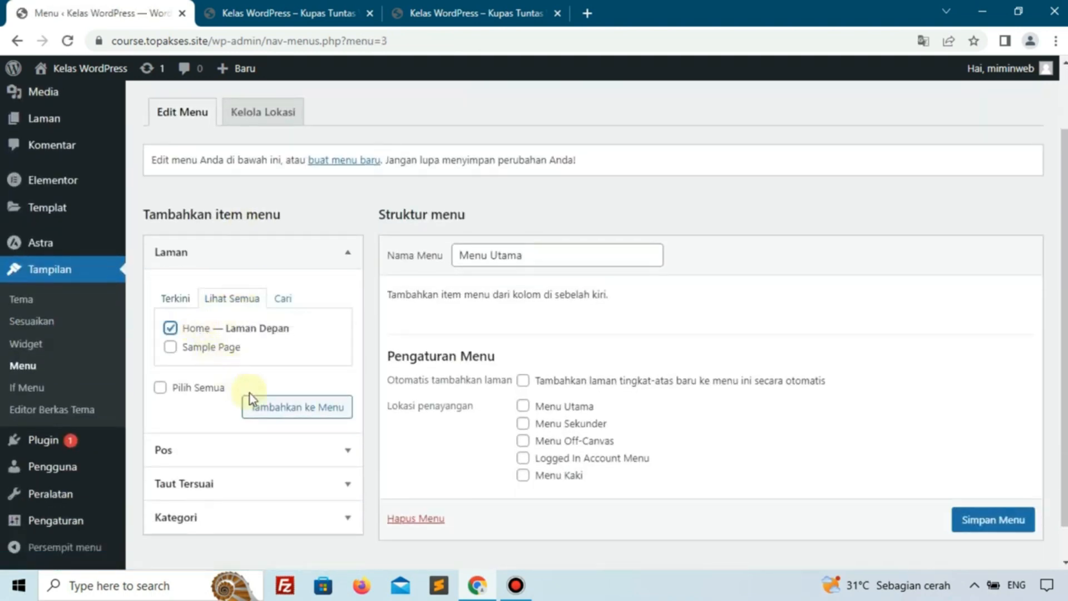
{"action": "left_click", "coordinate": [269, 406]}
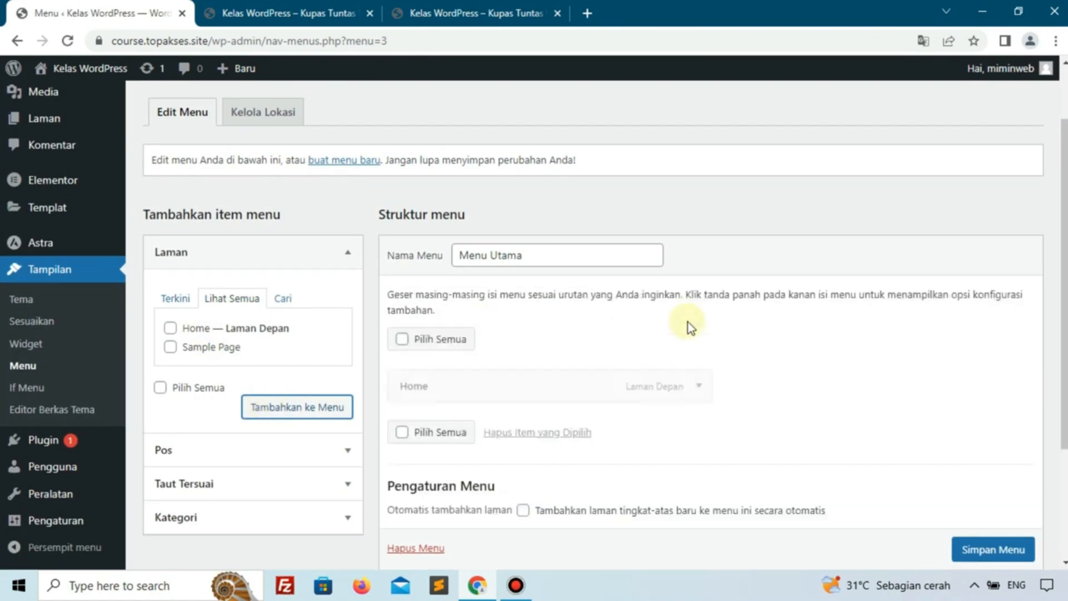
- Assign the menu to the Menu Utama and Menu Off-Canvas display locations and save it
{"action": "scroll", "coordinate": [688, 322], "scroll_direction": "down", "scroll_amount": 3}
{"action": "left_click", "coordinate": [566, 371]}
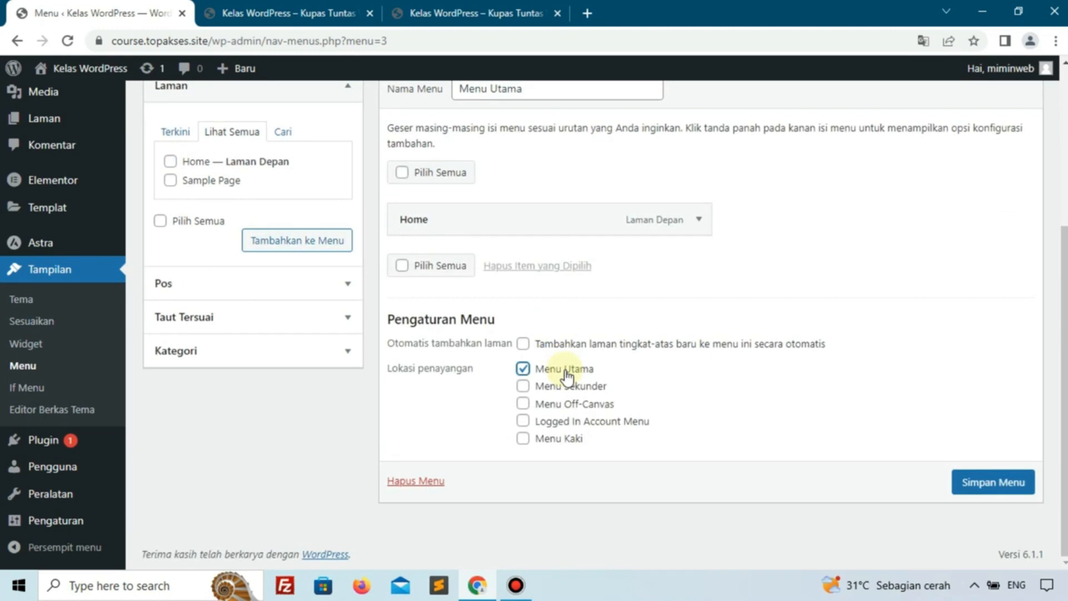
{"action": "left_click", "coordinate": [568, 405]}
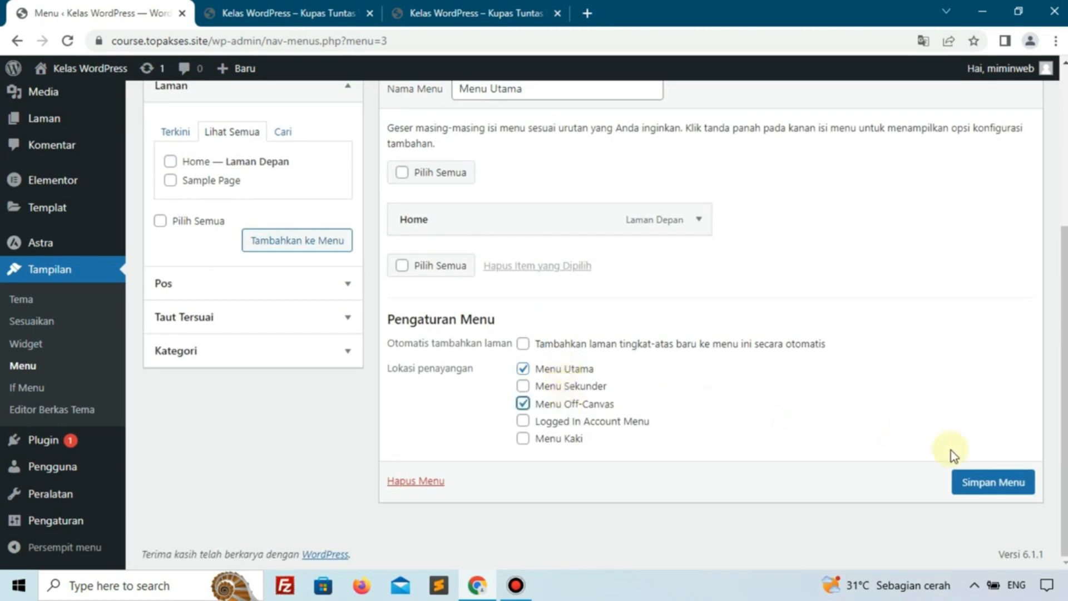
{"action": "left_click", "coordinate": [1004, 482]}
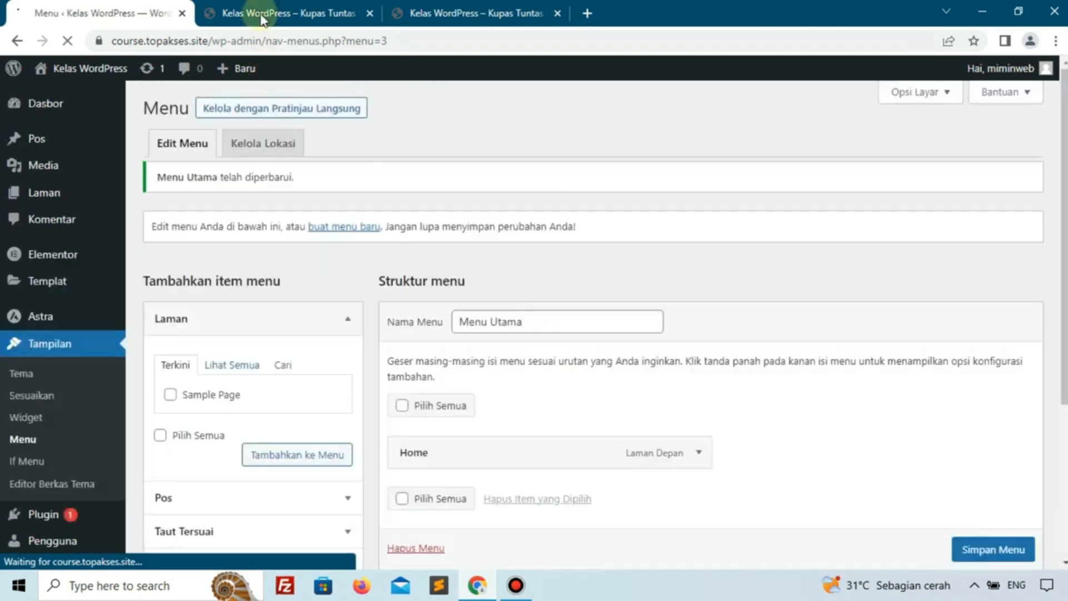
- Compare the navigation on the course.topakses.site front page with the example course site's header menu
{"action": "left_click", "coordinate": [278, 12]}
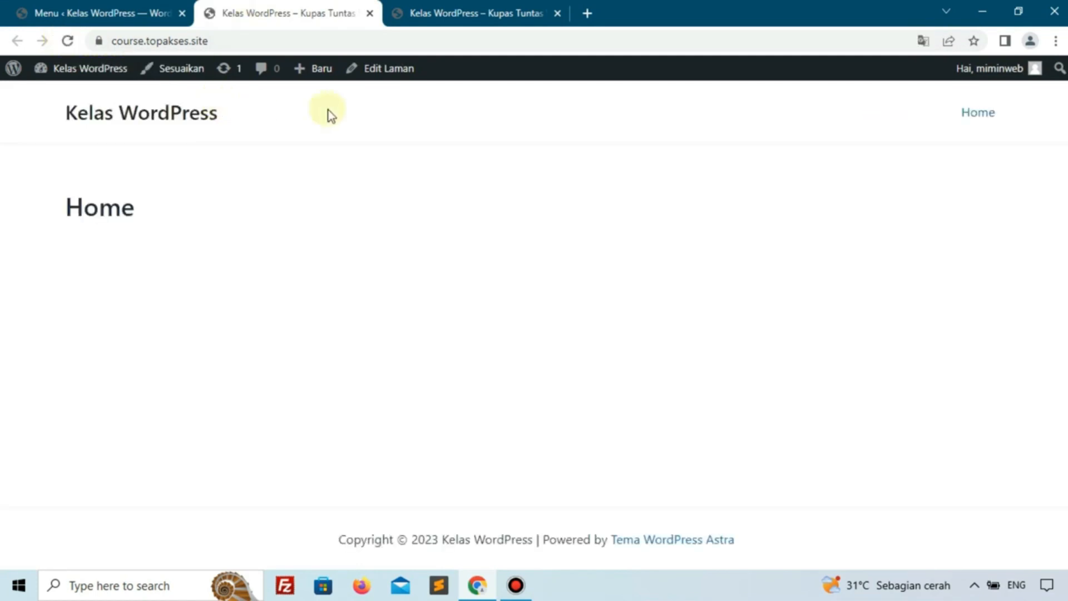
{"action": "left_click", "coordinate": [490, 12]}
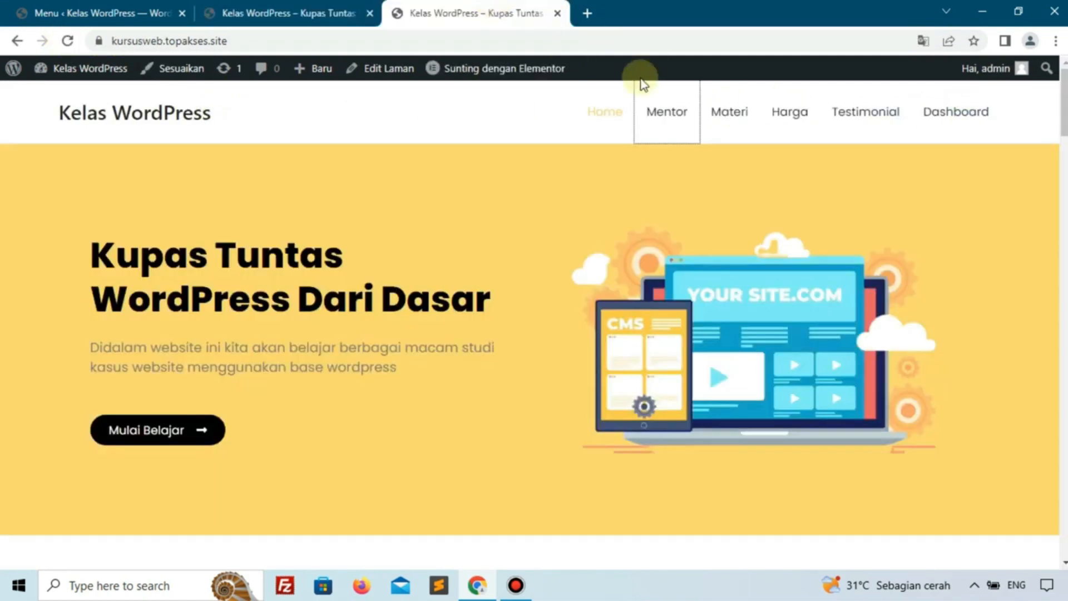
{"action": "left_click", "coordinate": [671, 113]}
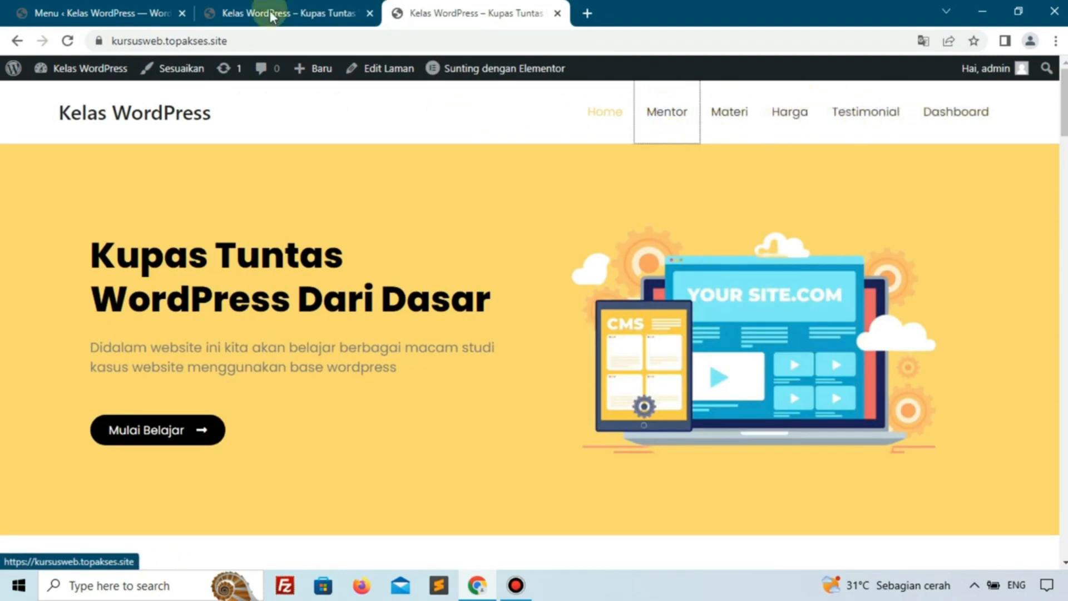
{"action": "left_click", "coordinate": [252, 7]}
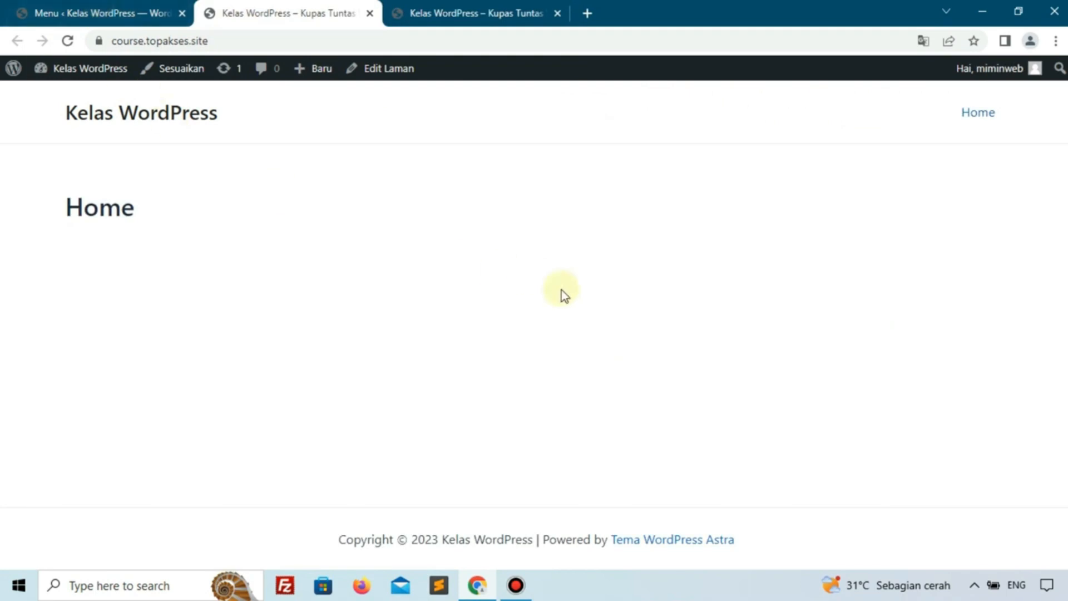